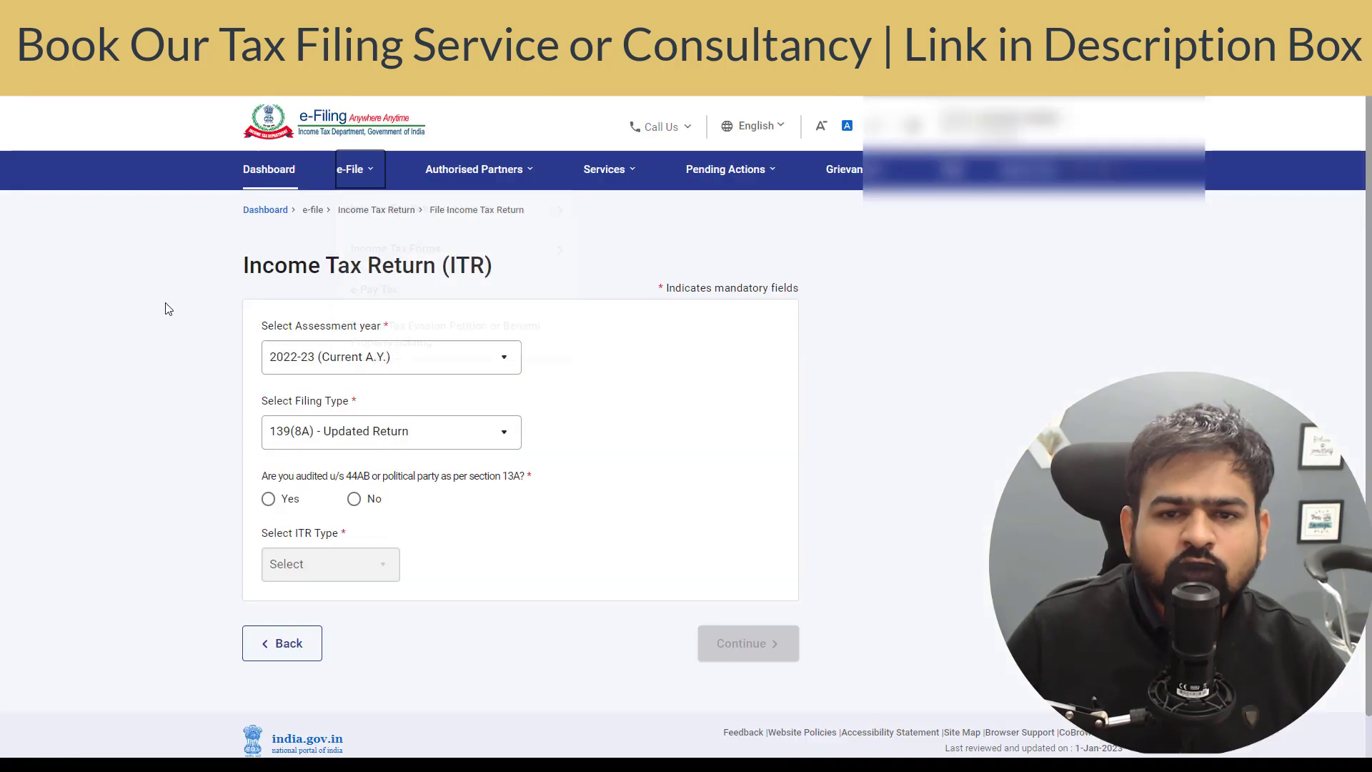
- Download the prefilled data JSON for assessment year 2022-23 via e-File > Download Pre-Filled Data
click(359, 184)
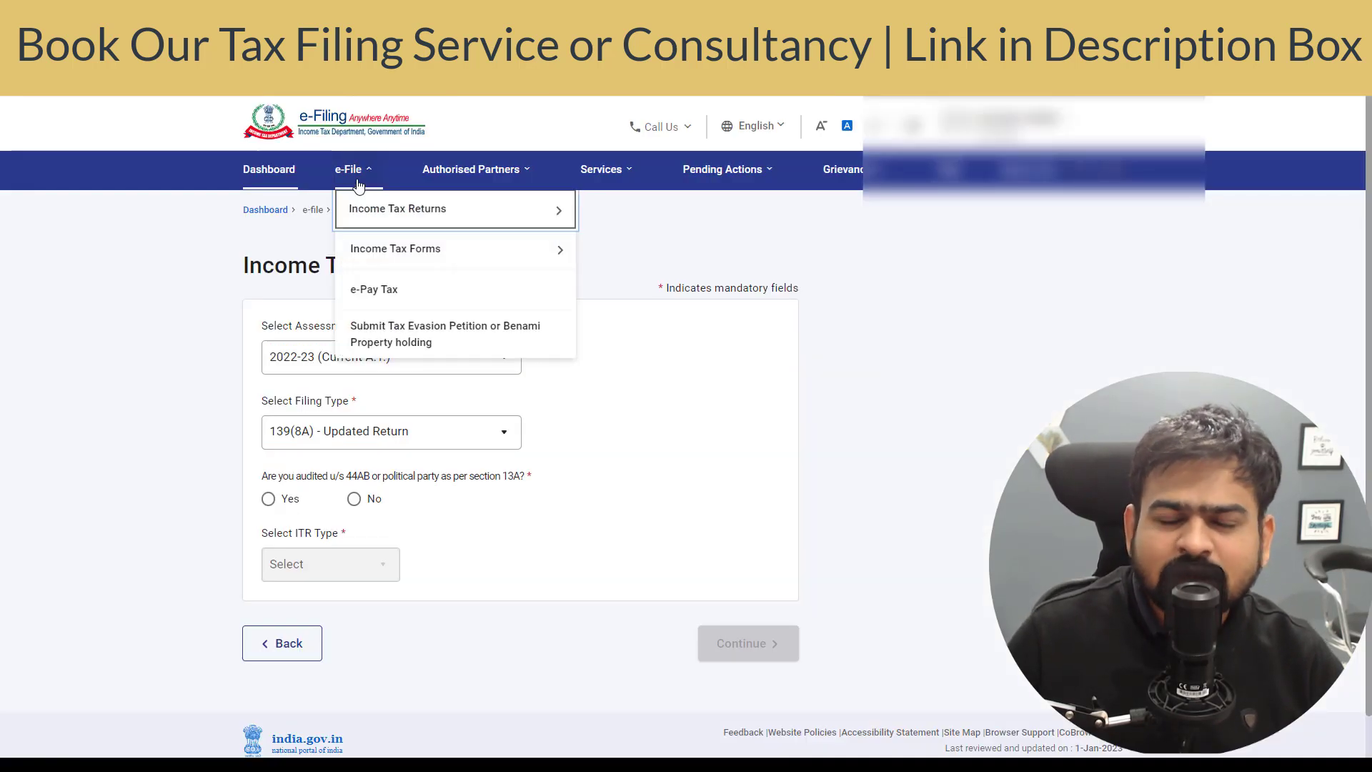
mouse_move(392, 227)
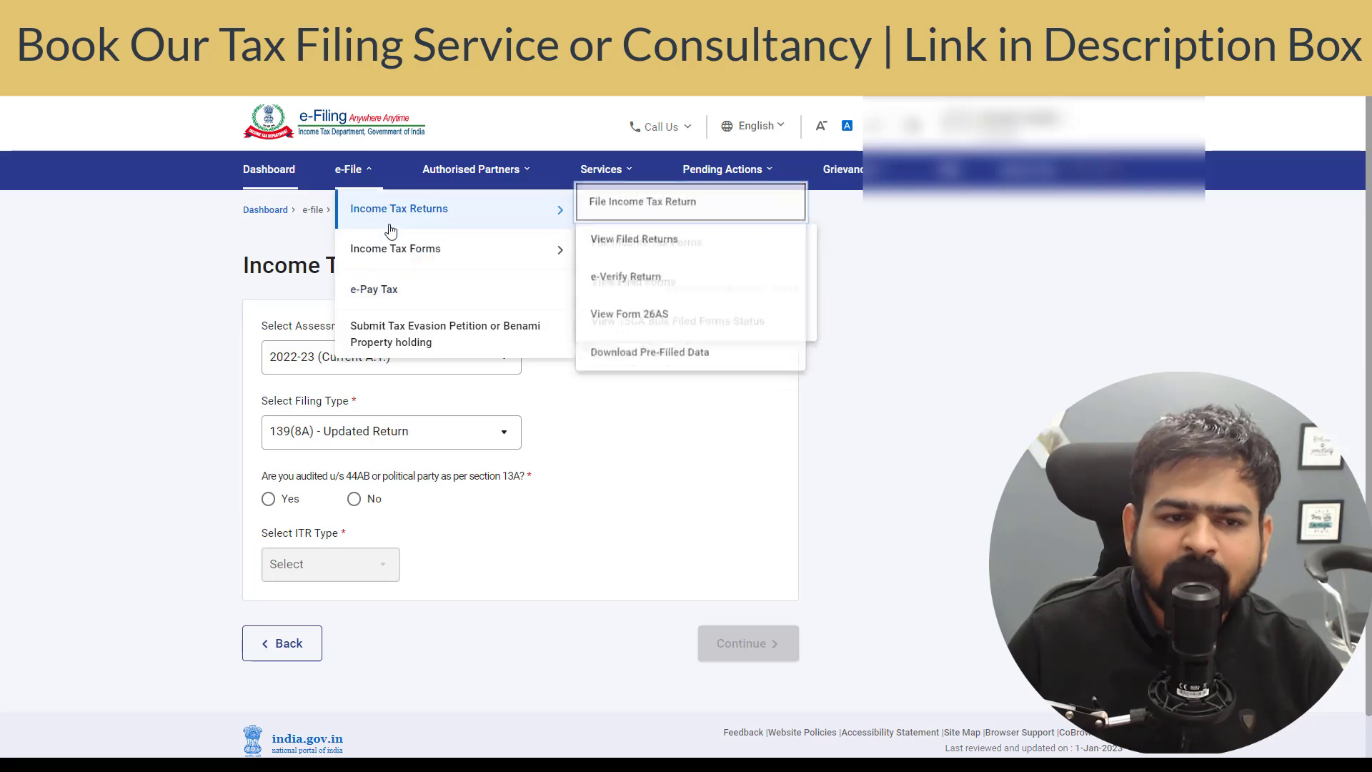
click(676, 361)
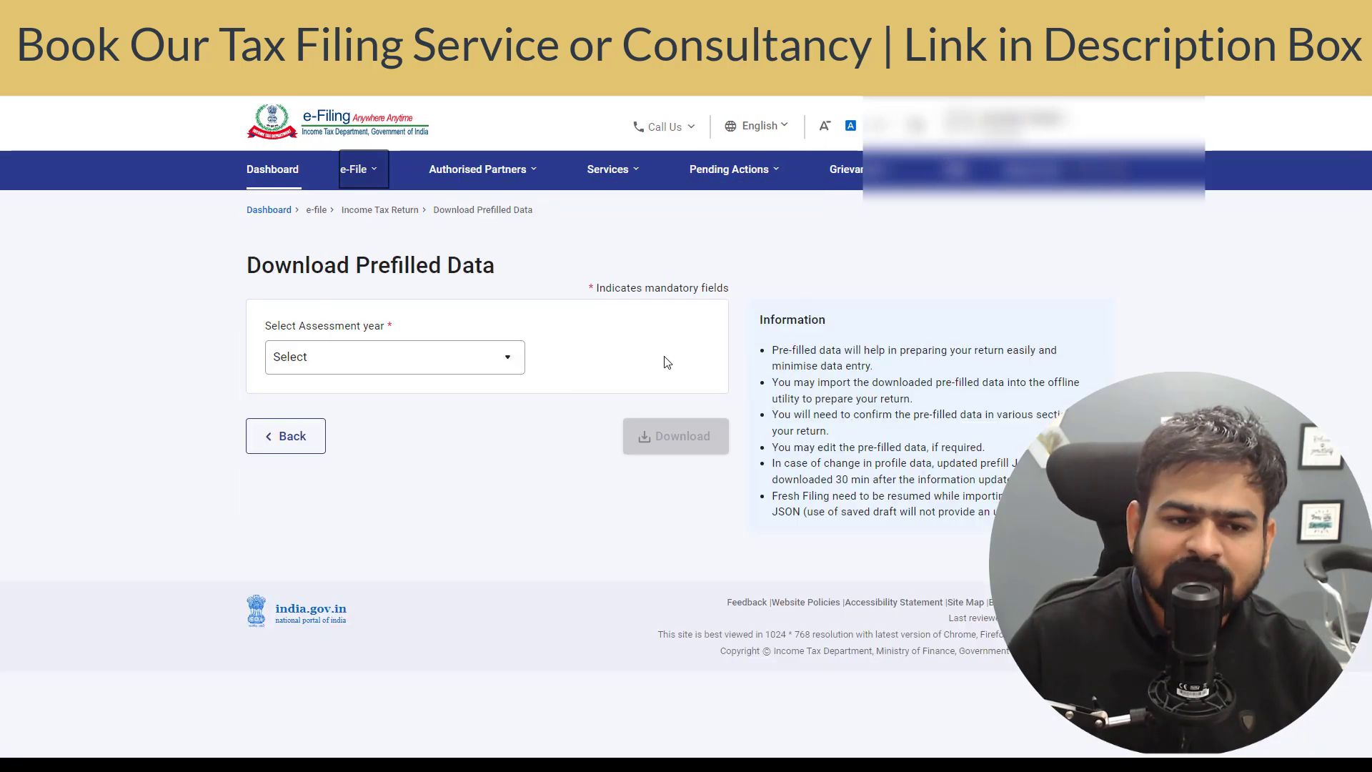
click(428, 366)
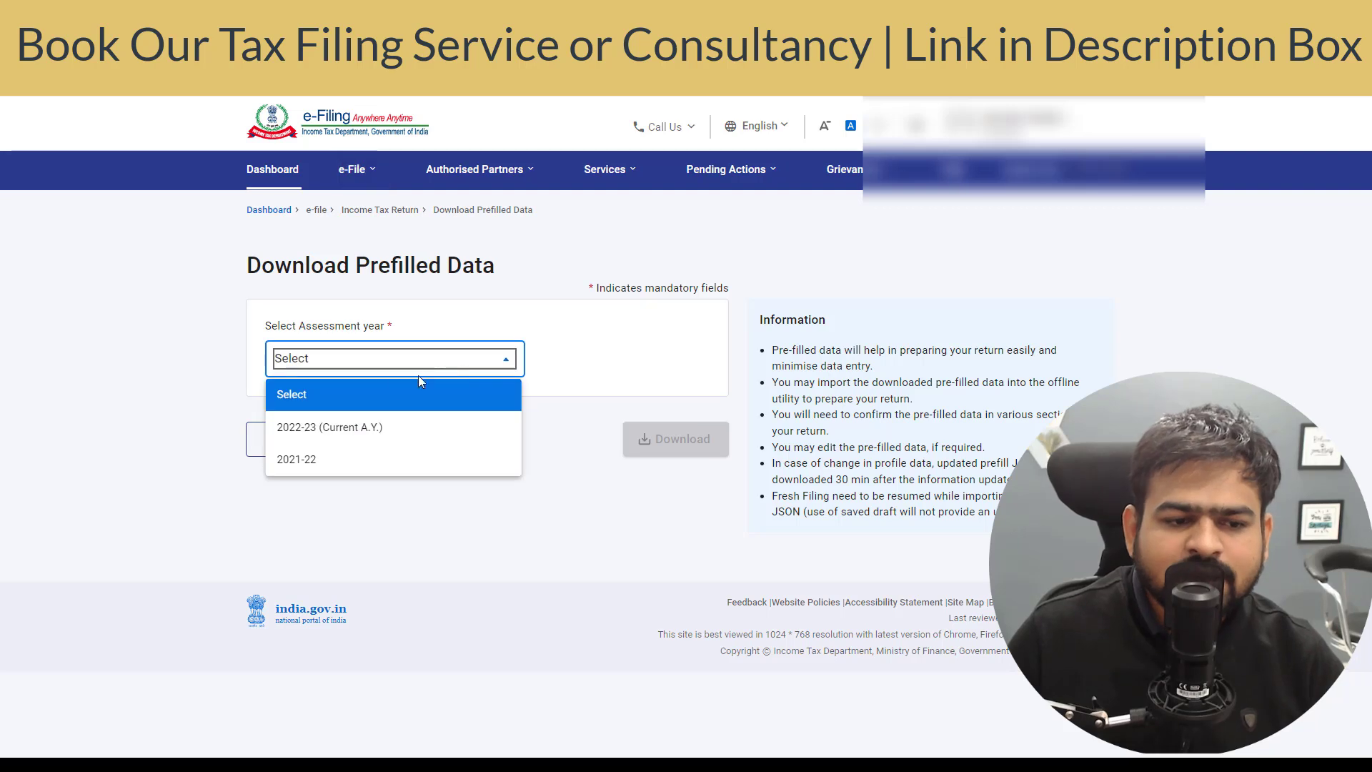
click(345, 431)
click(675, 437)
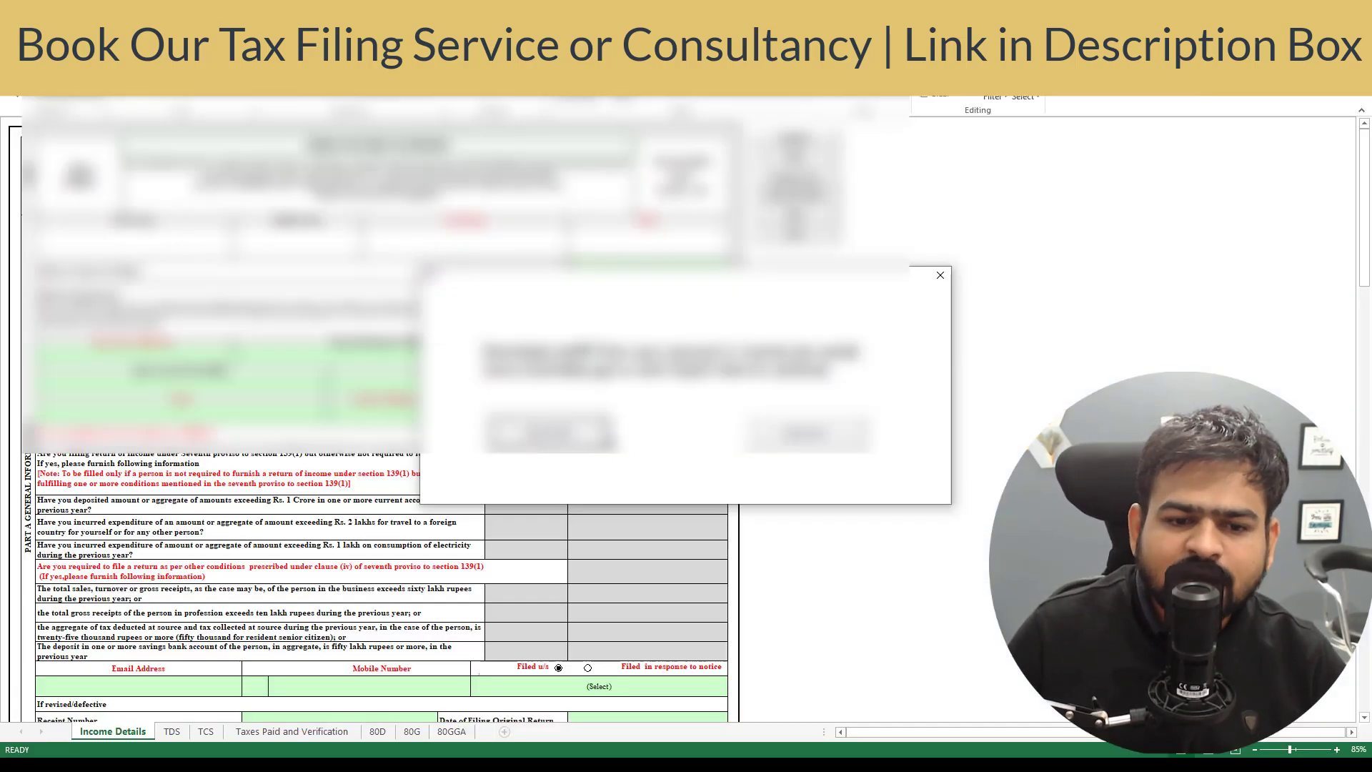
- Import the downloaded prefilled JSON file into the ITR-1 utility through the file picker
click(607, 442)
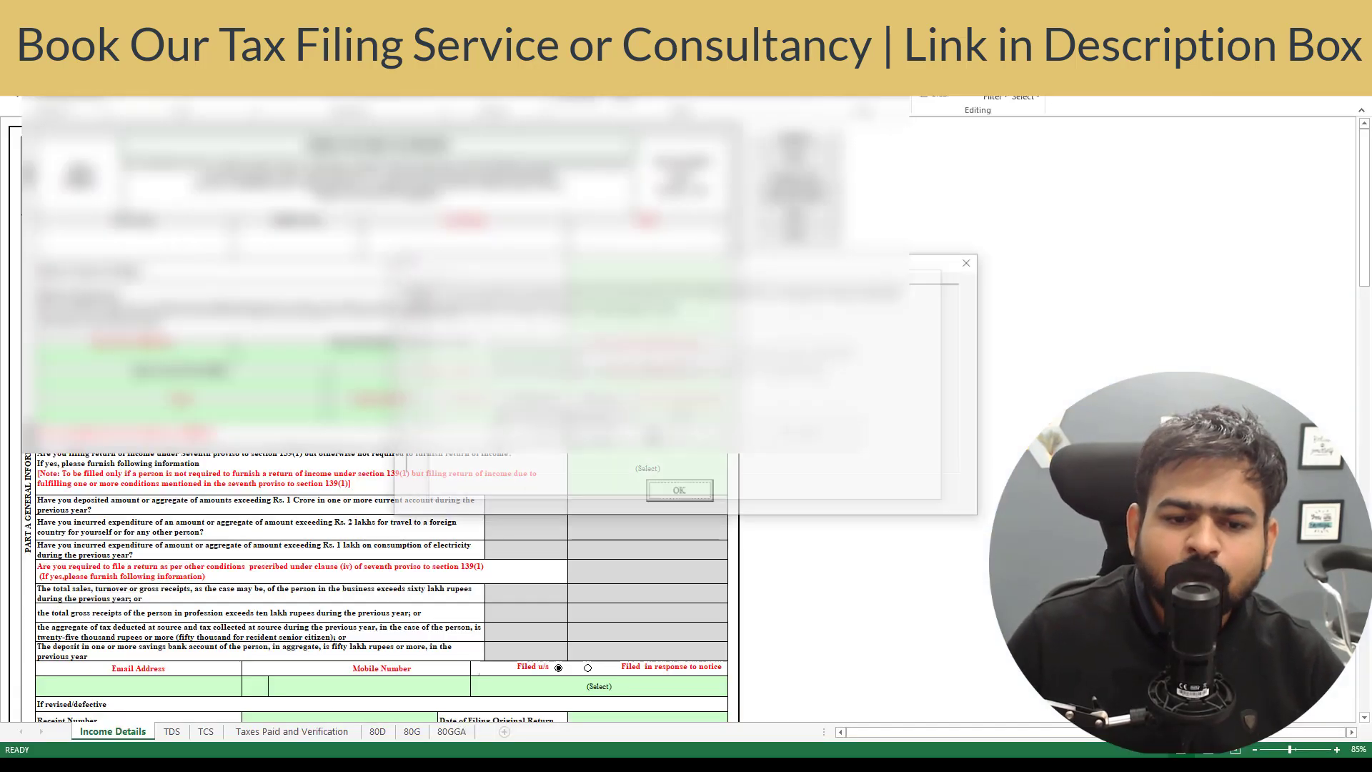
click(680, 492)
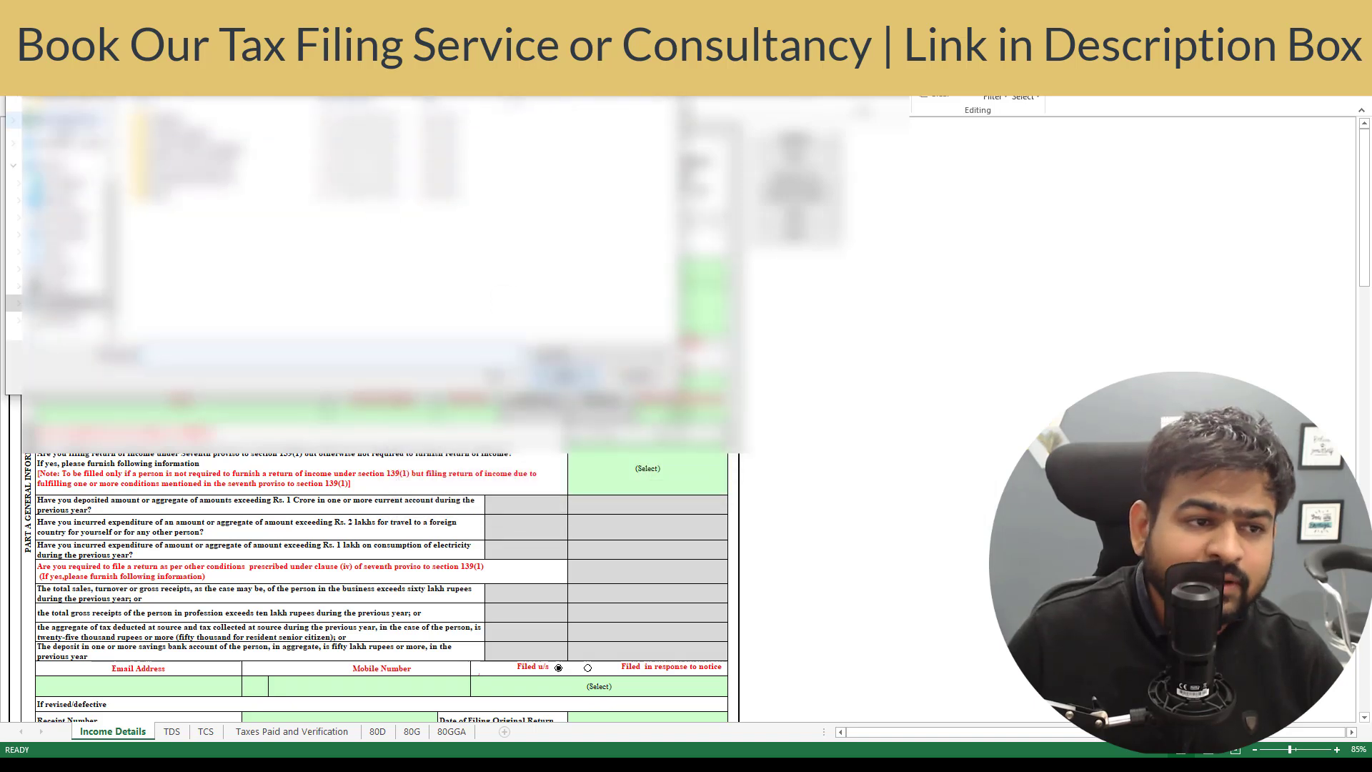
scroll(71, 179, up, 3)
click(68, 144)
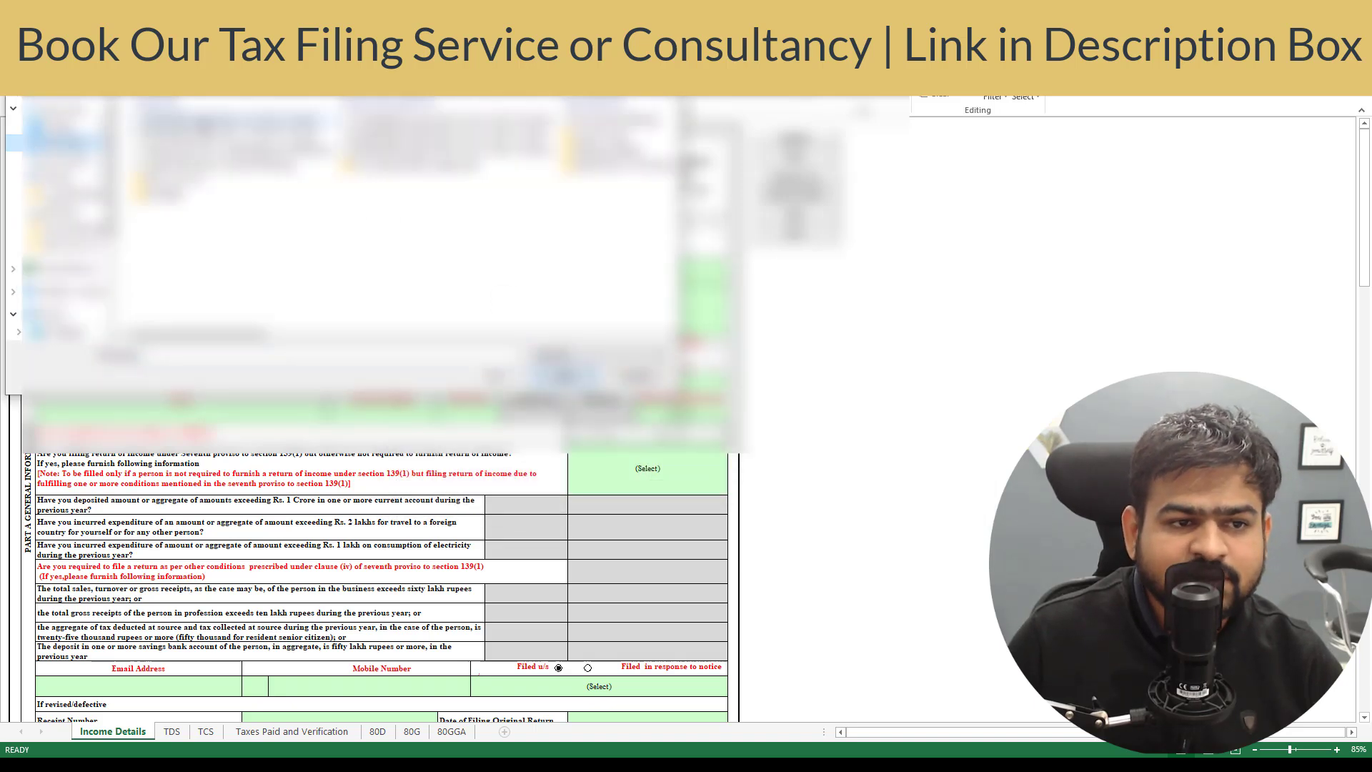
double_click(208, 126)
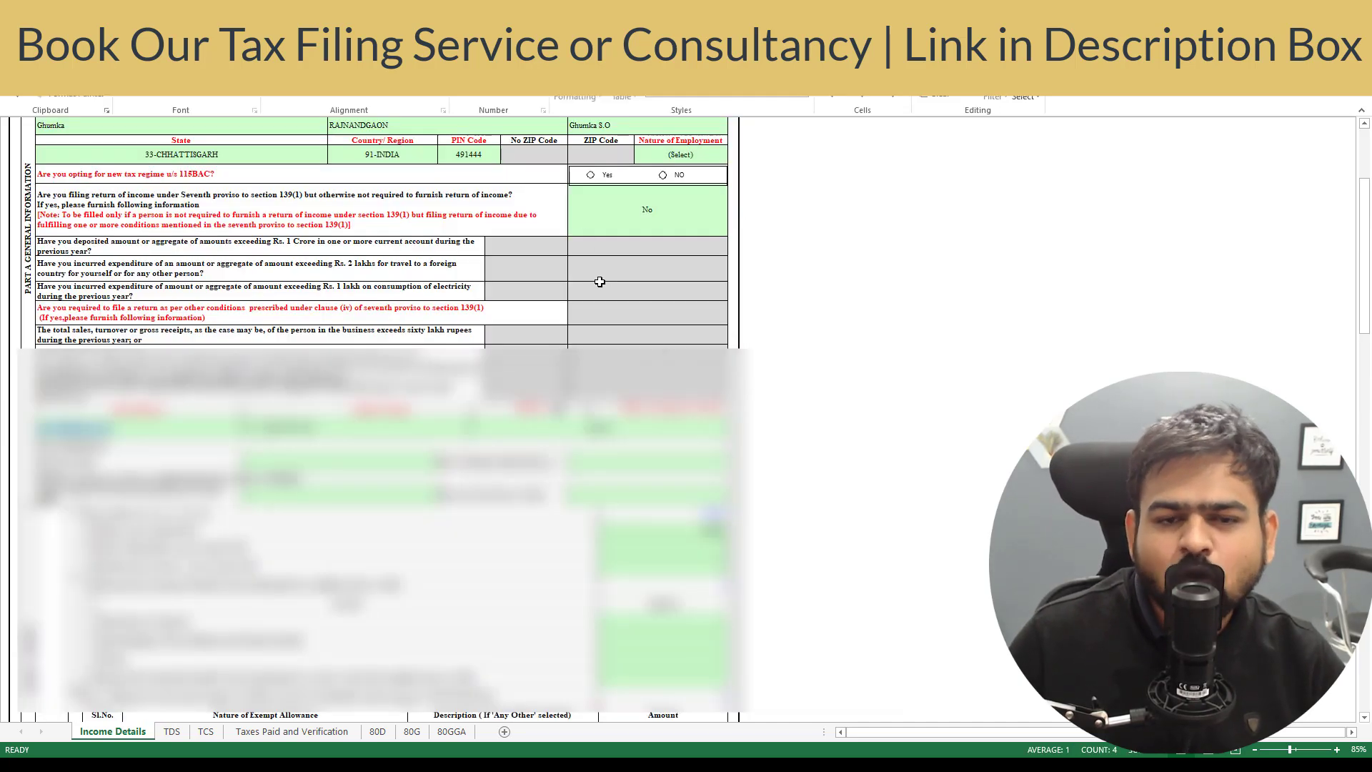
- Set Nature of Employment to Pensioners - Others and answer No to the 115BAC new regime
click(699, 157)
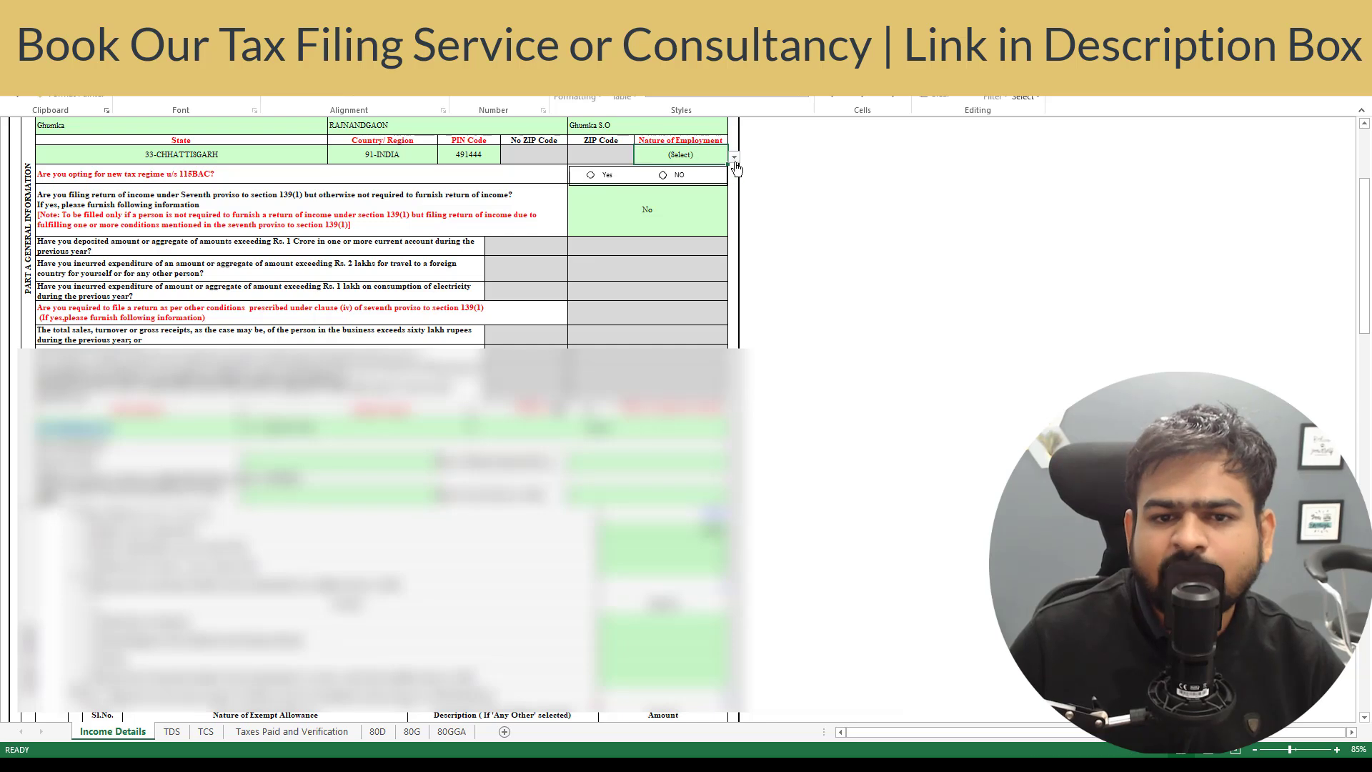
click(734, 157)
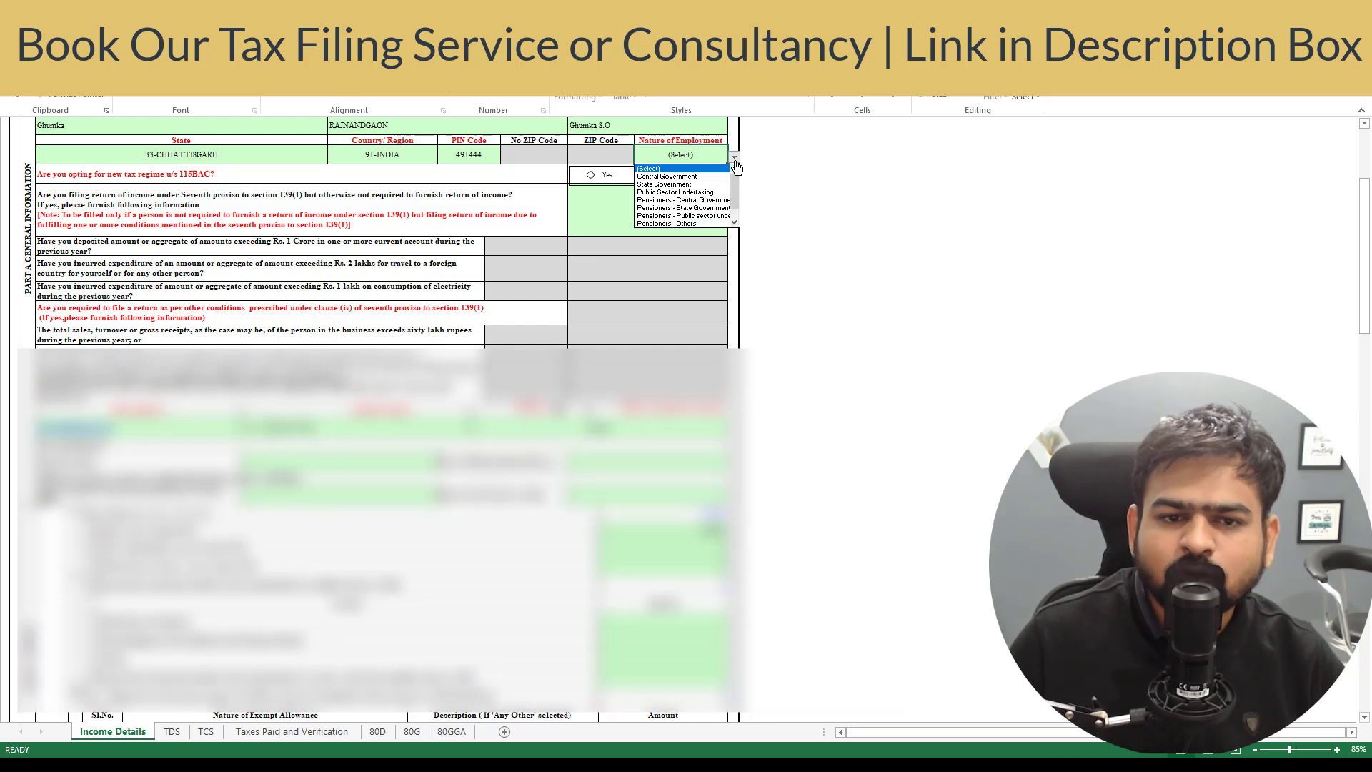
click(679, 225)
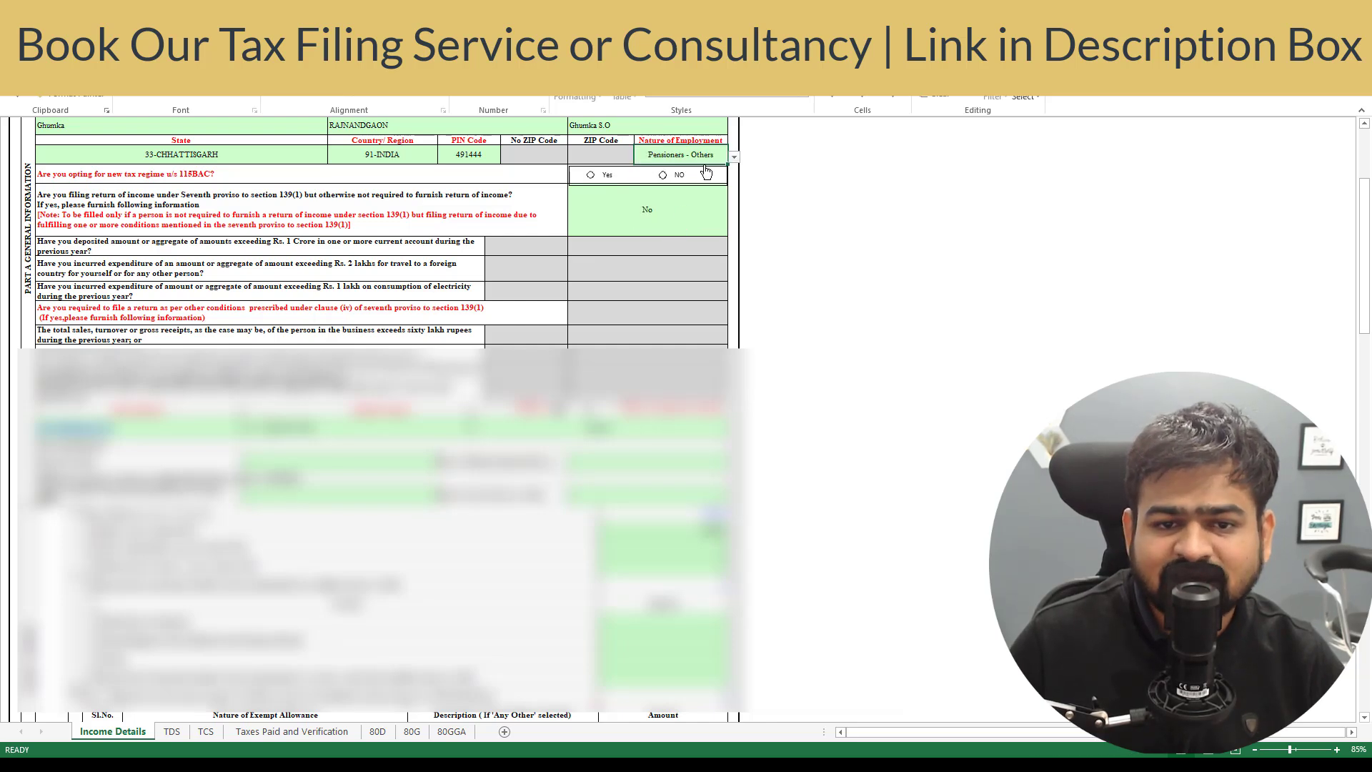
click(428, 182)
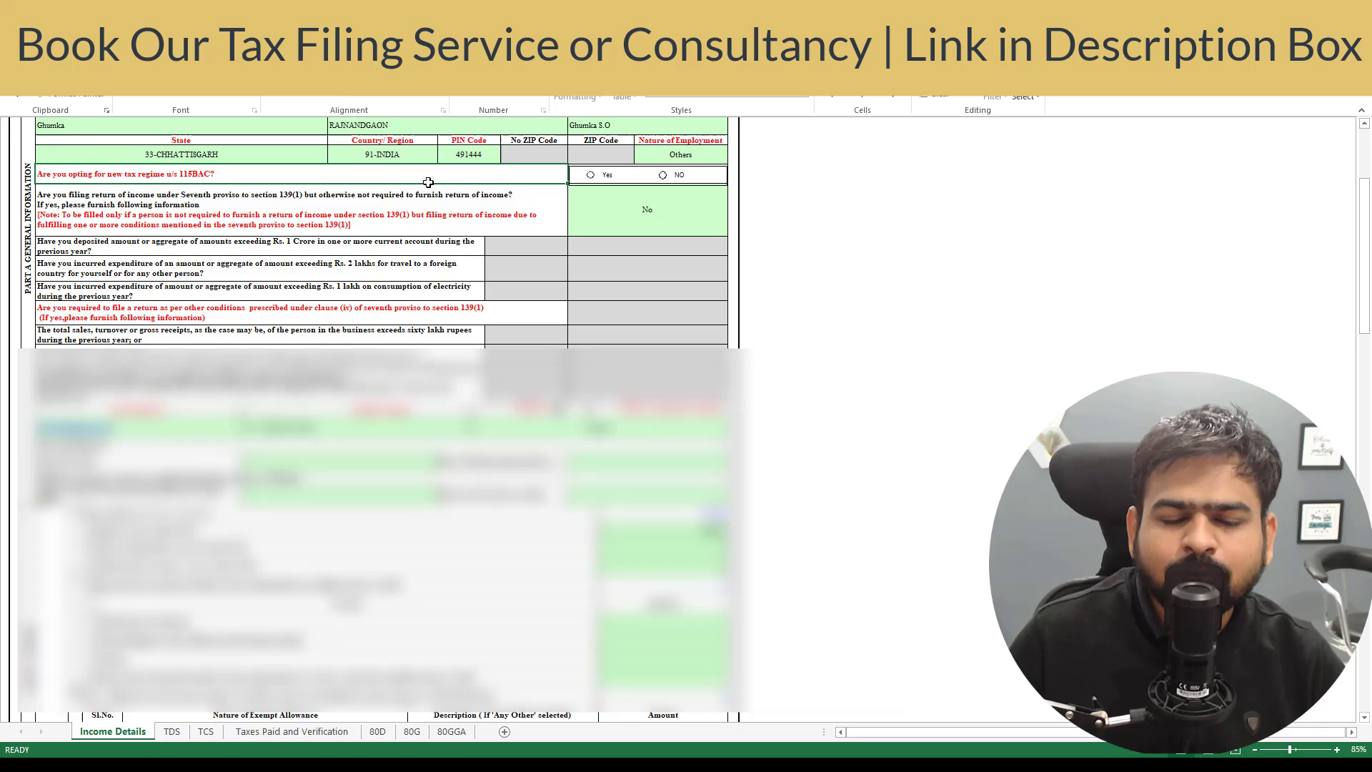
click(663, 175)
- Choose 139(8A) as the section the return is filed under
scroll(416, 453, down, 2)
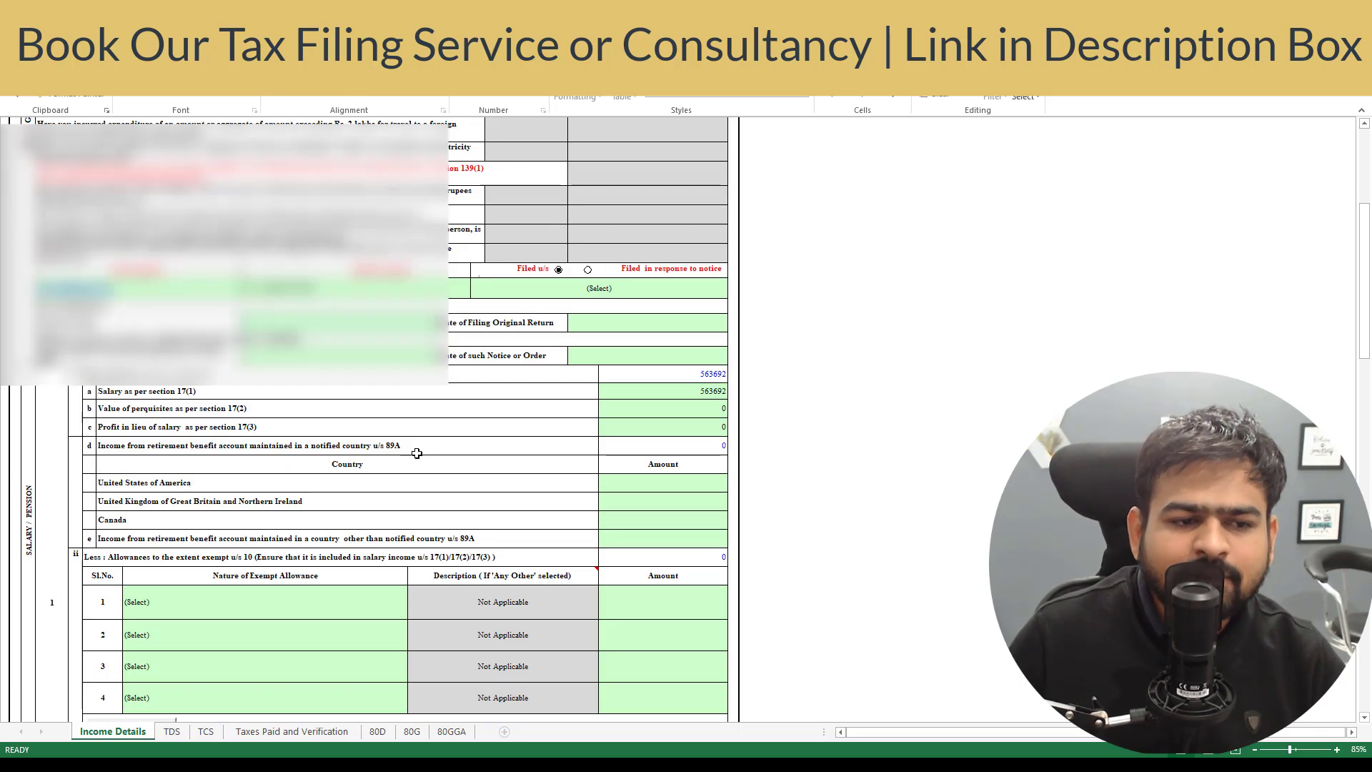
click(534, 293)
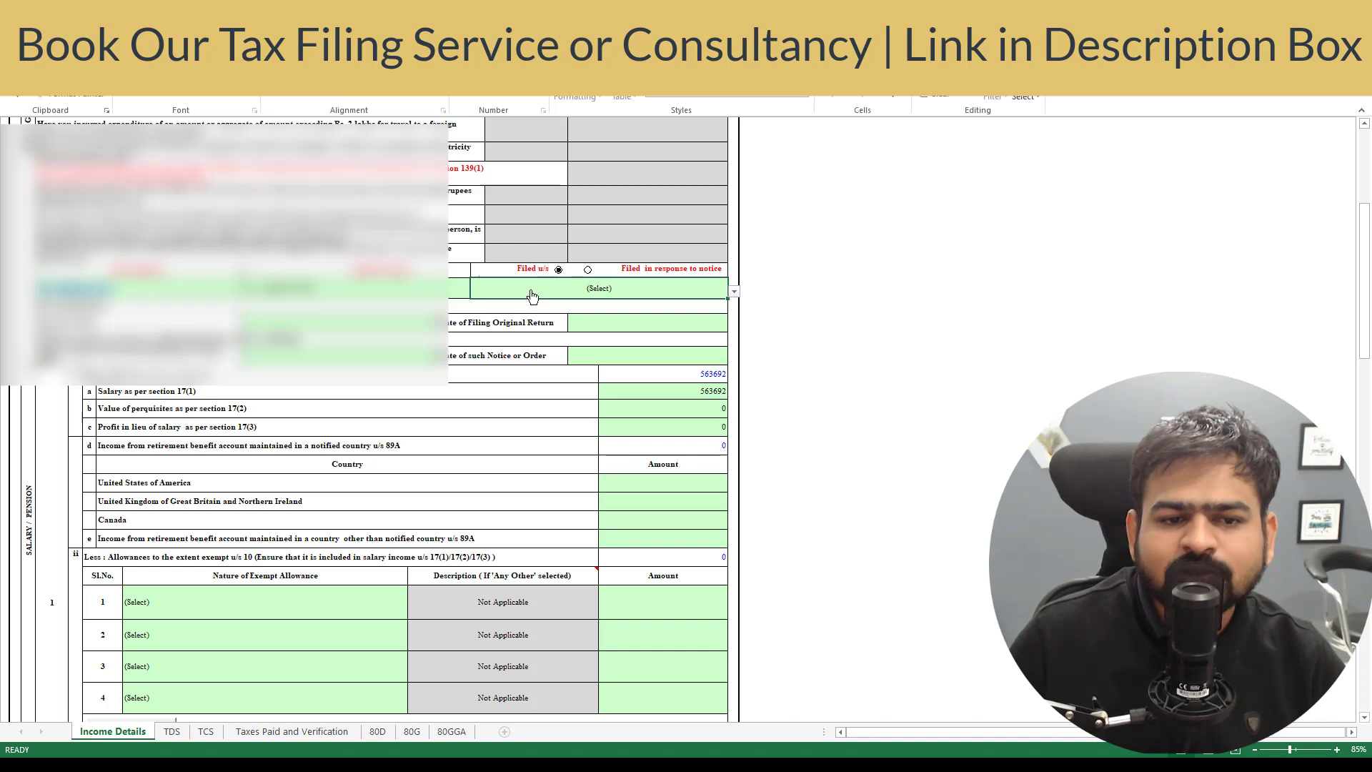
click(734, 292)
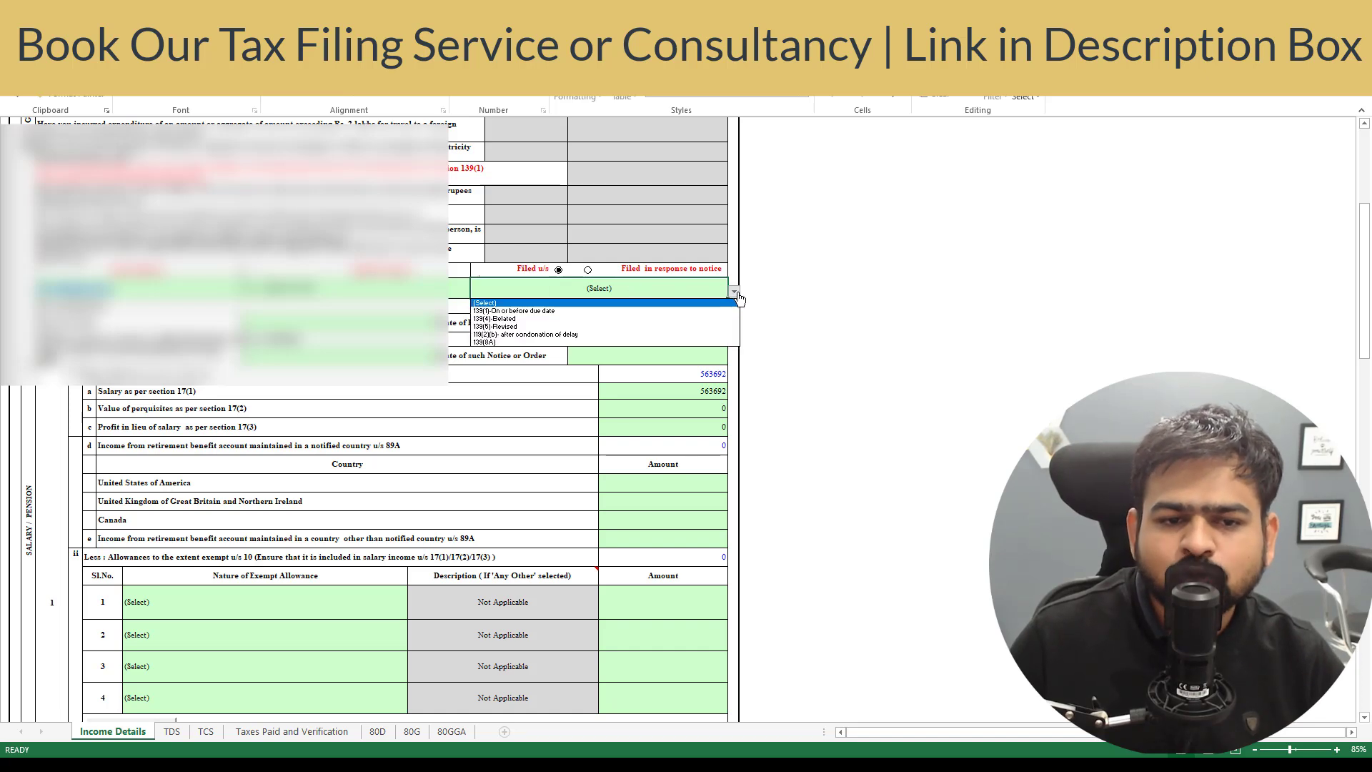
click(492, 343)
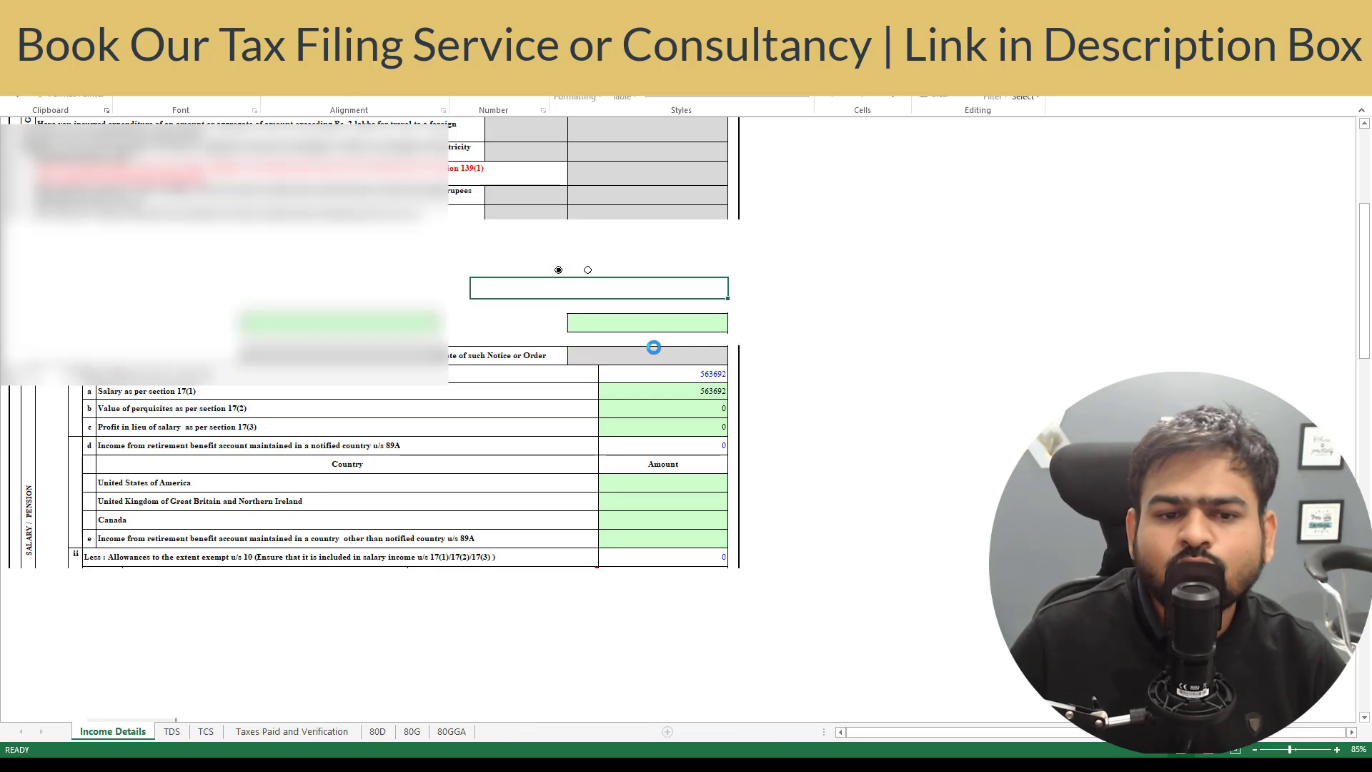
scroll(700, 170, down, 4)
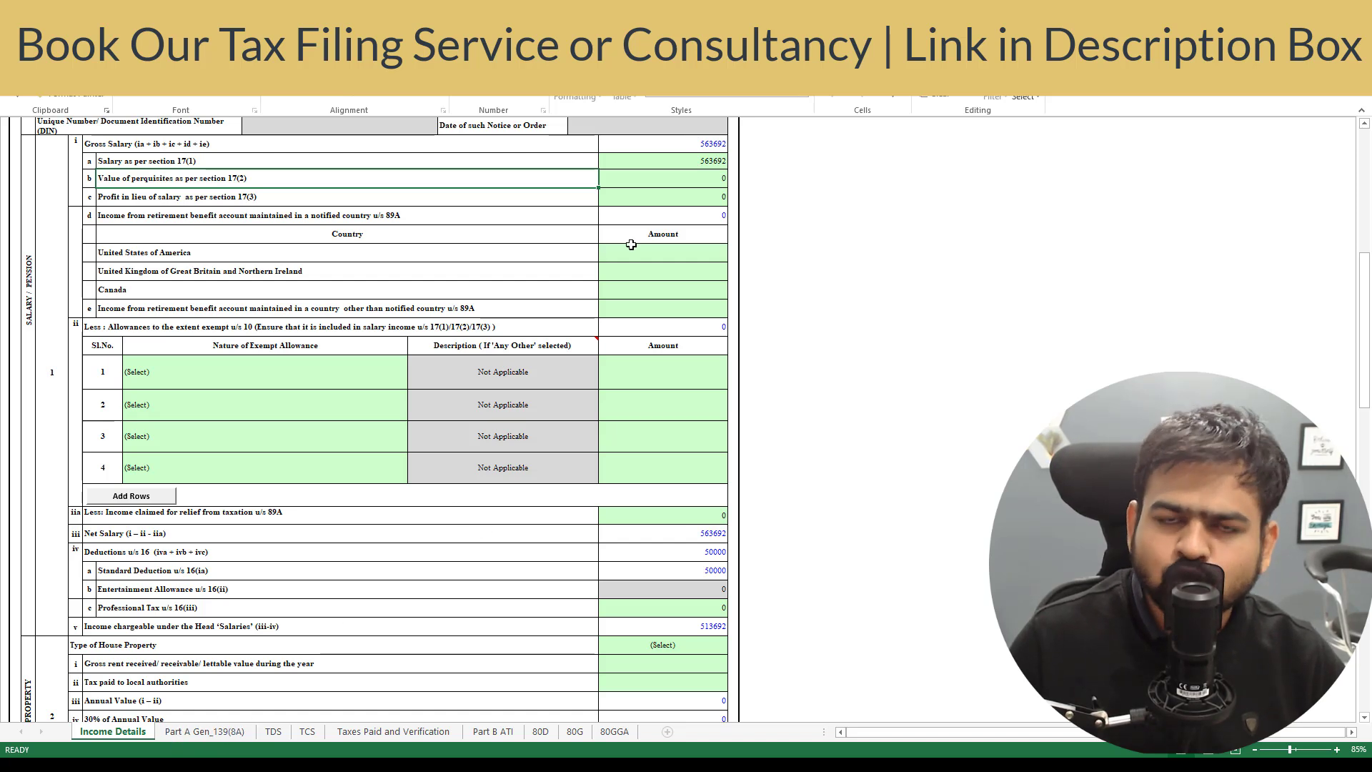
- On the Part A Gen_139(8A) sheet, answer No to A5 and Yes to A8
click(651, 234)
click(206, 733)
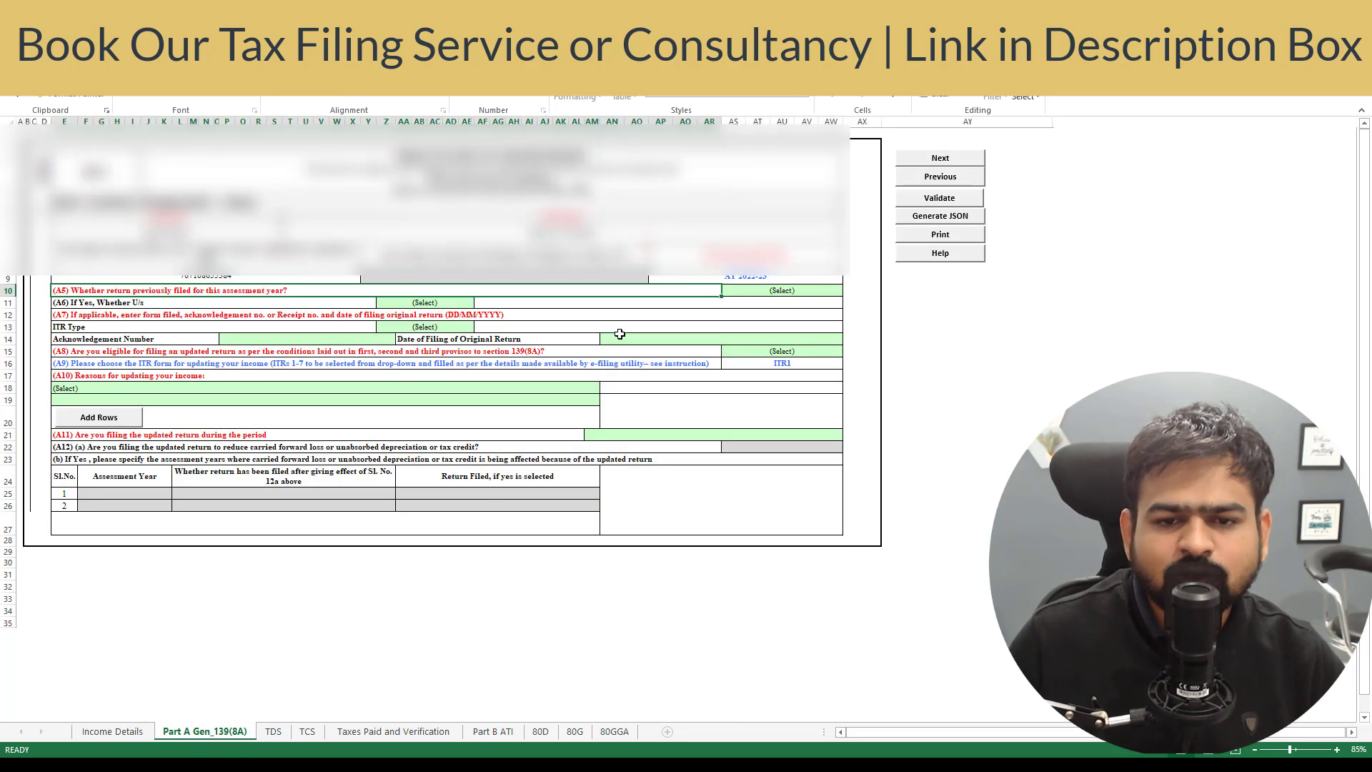
click(619, 334)
click(177, 292)
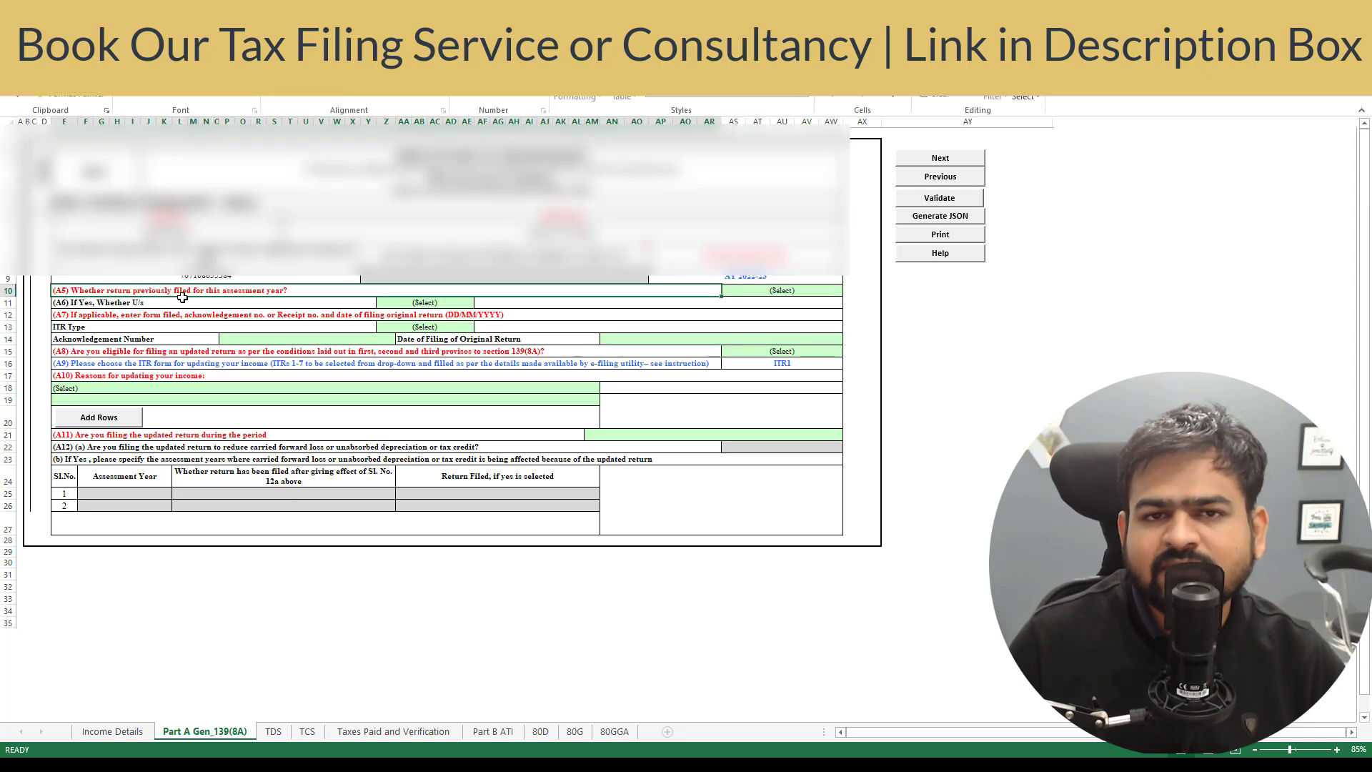
click(763, 292)
click(849, 291)
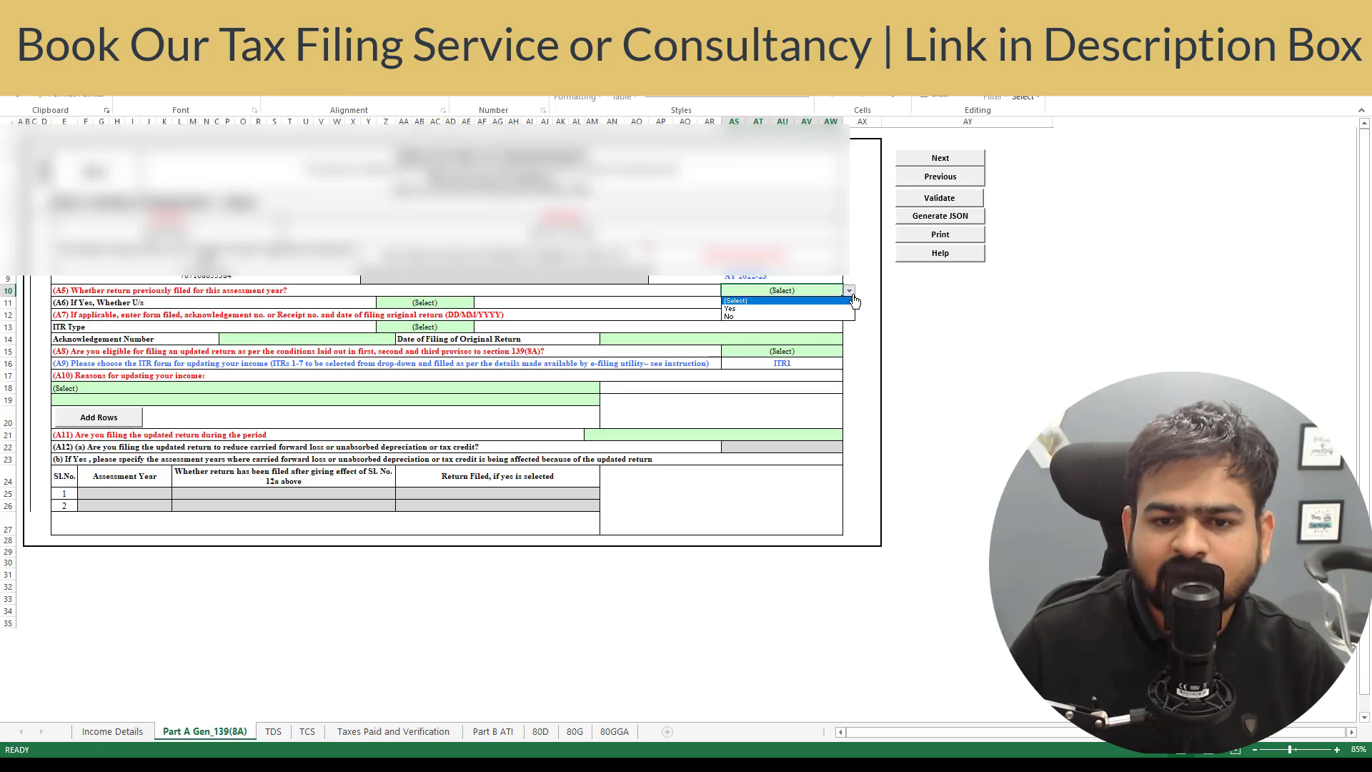
click(791, 316)
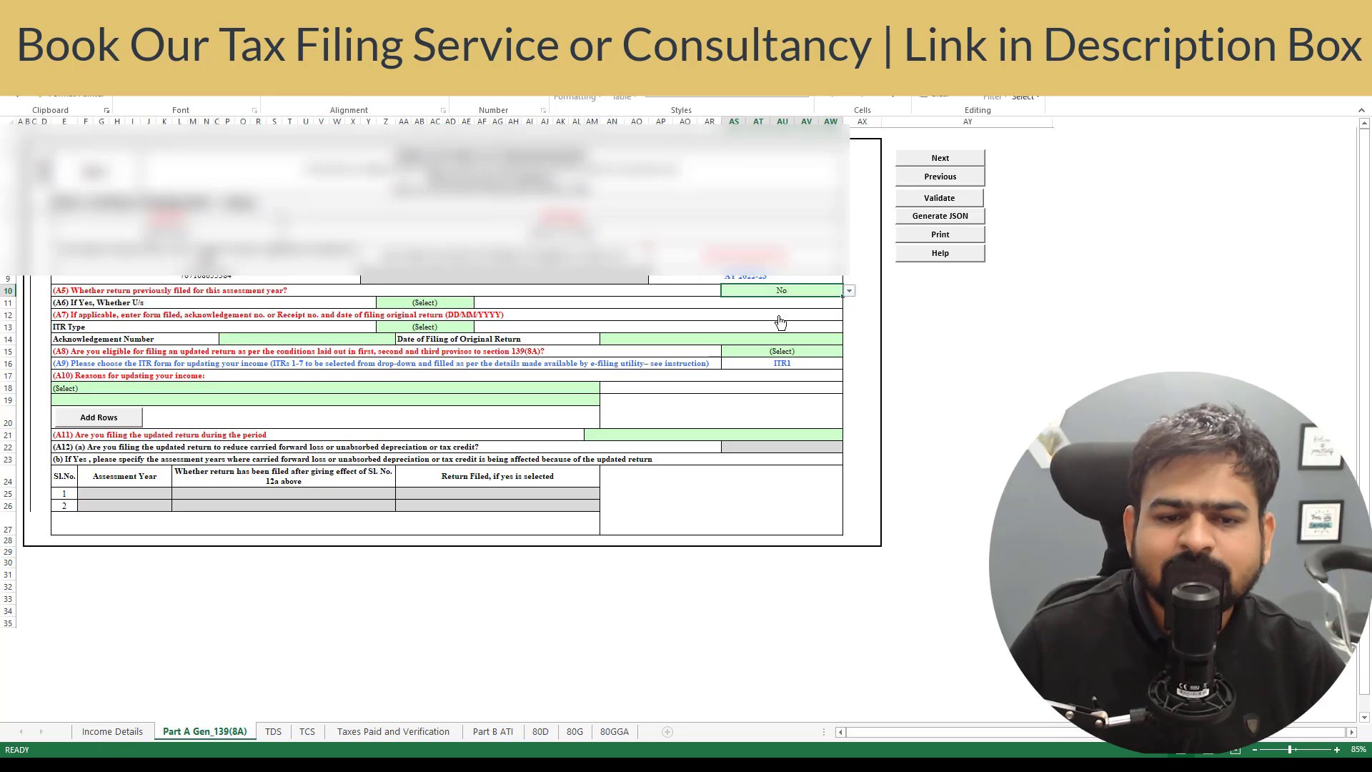
click(248, 354)
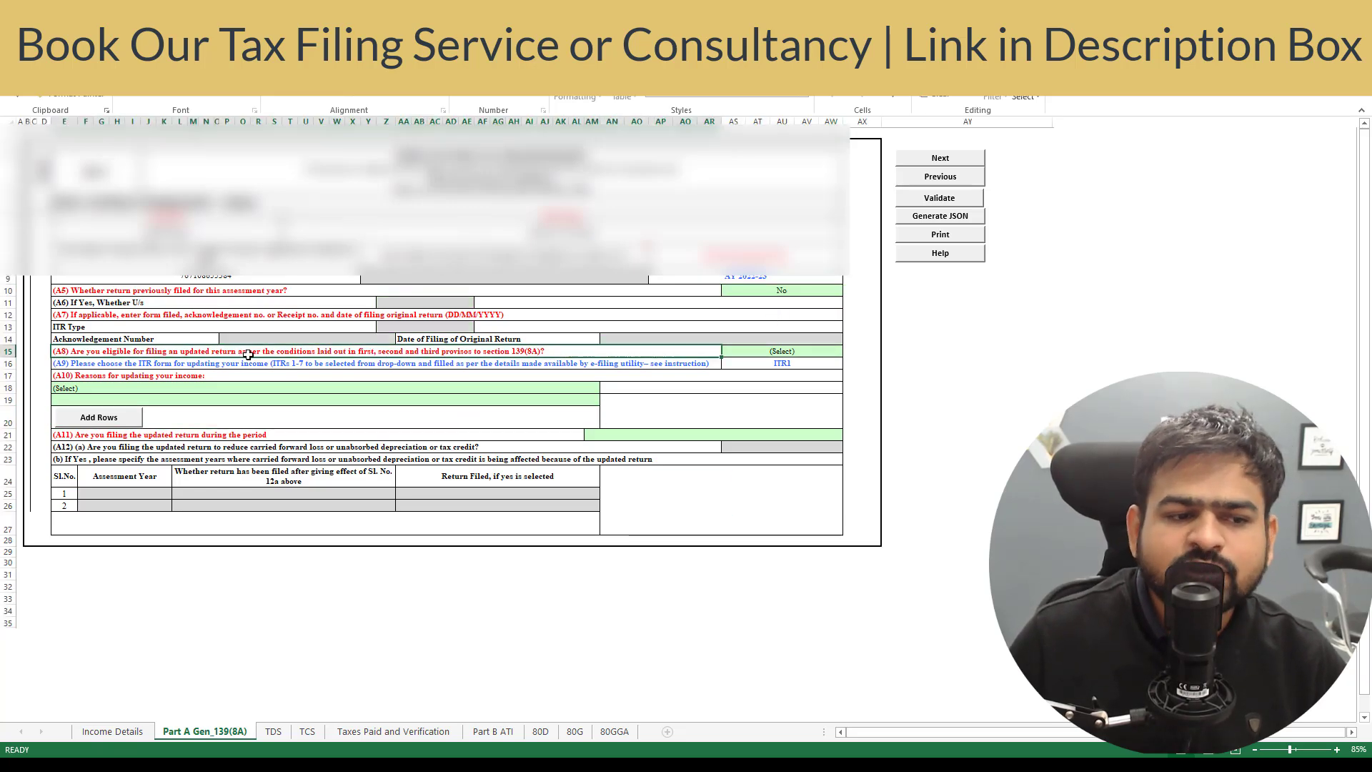
click(793, 353)
click(849, 351)
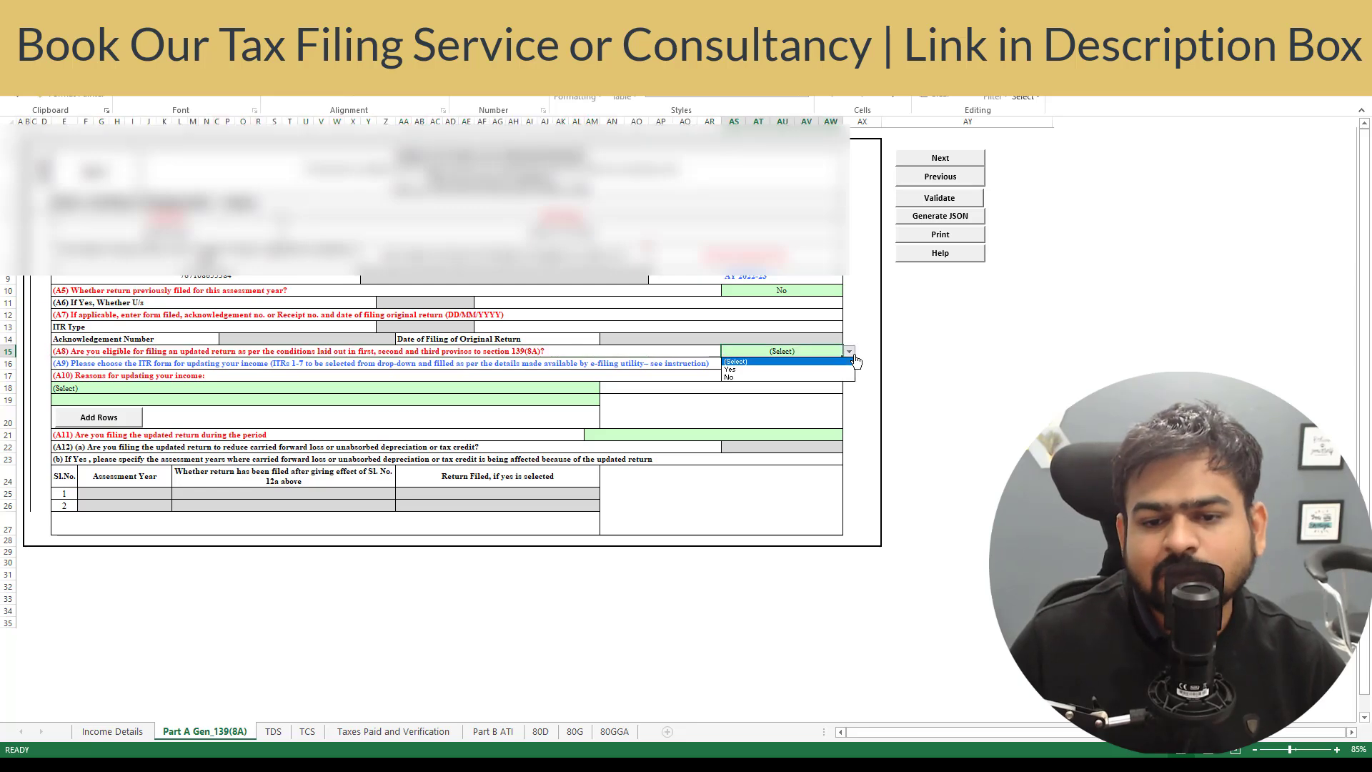
click(800, 369)
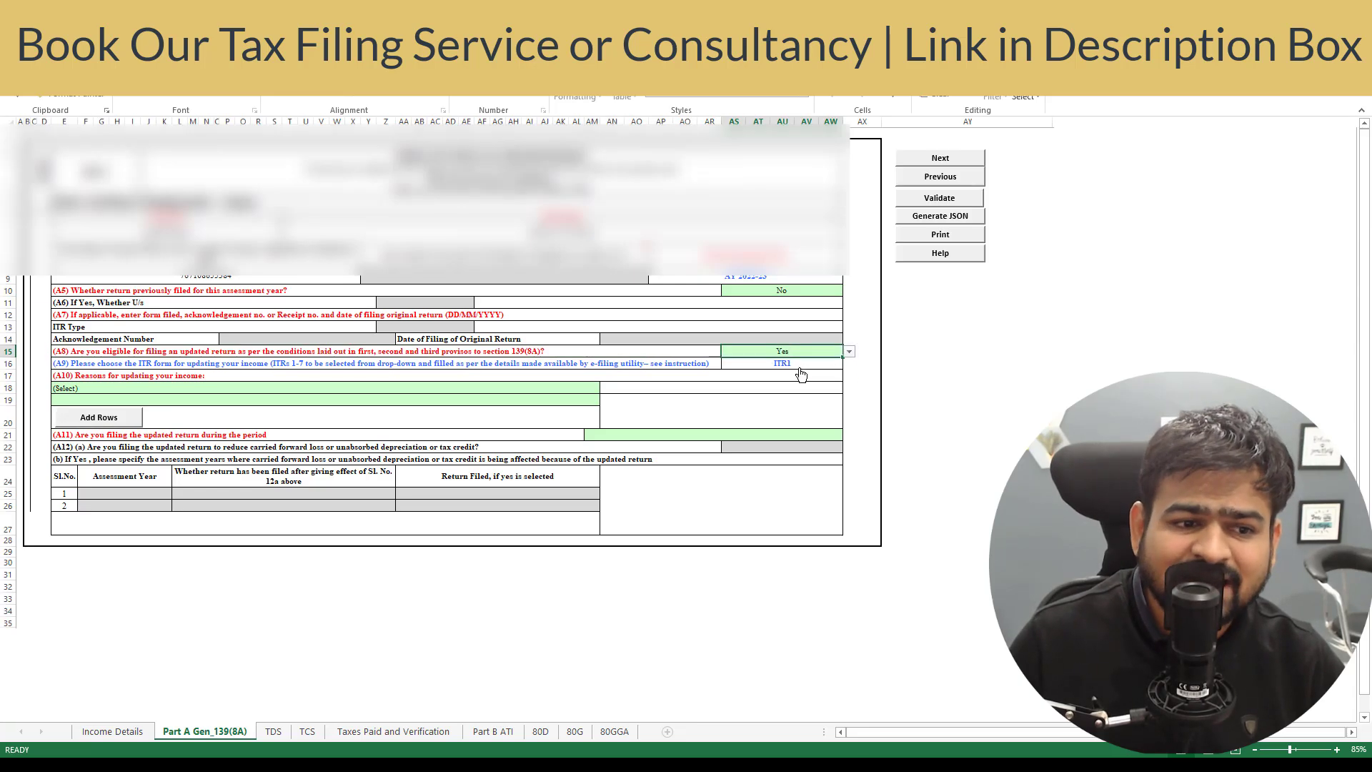
- Give 'Return previously not filed' as the reason for updating and validate the sheet
click(193, 397)
click(107, 390)
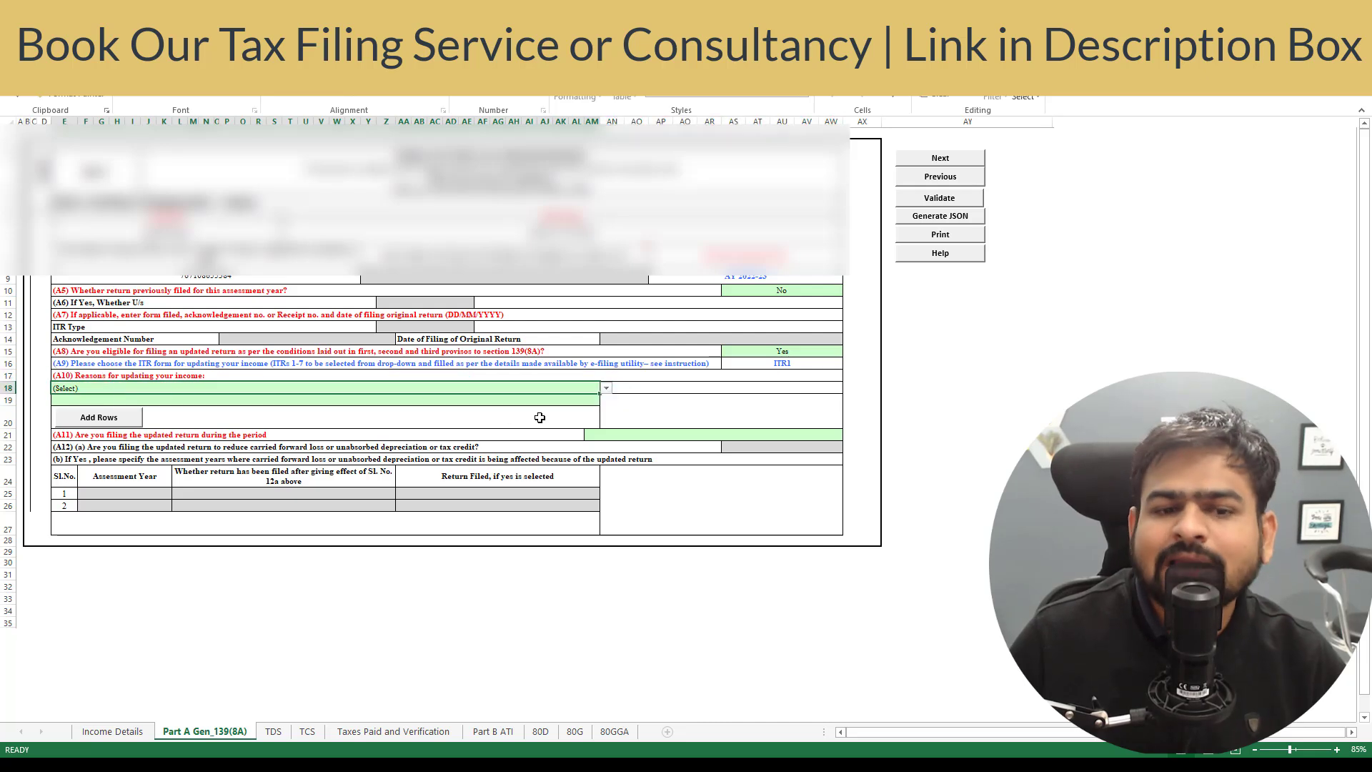
click(605, 390)
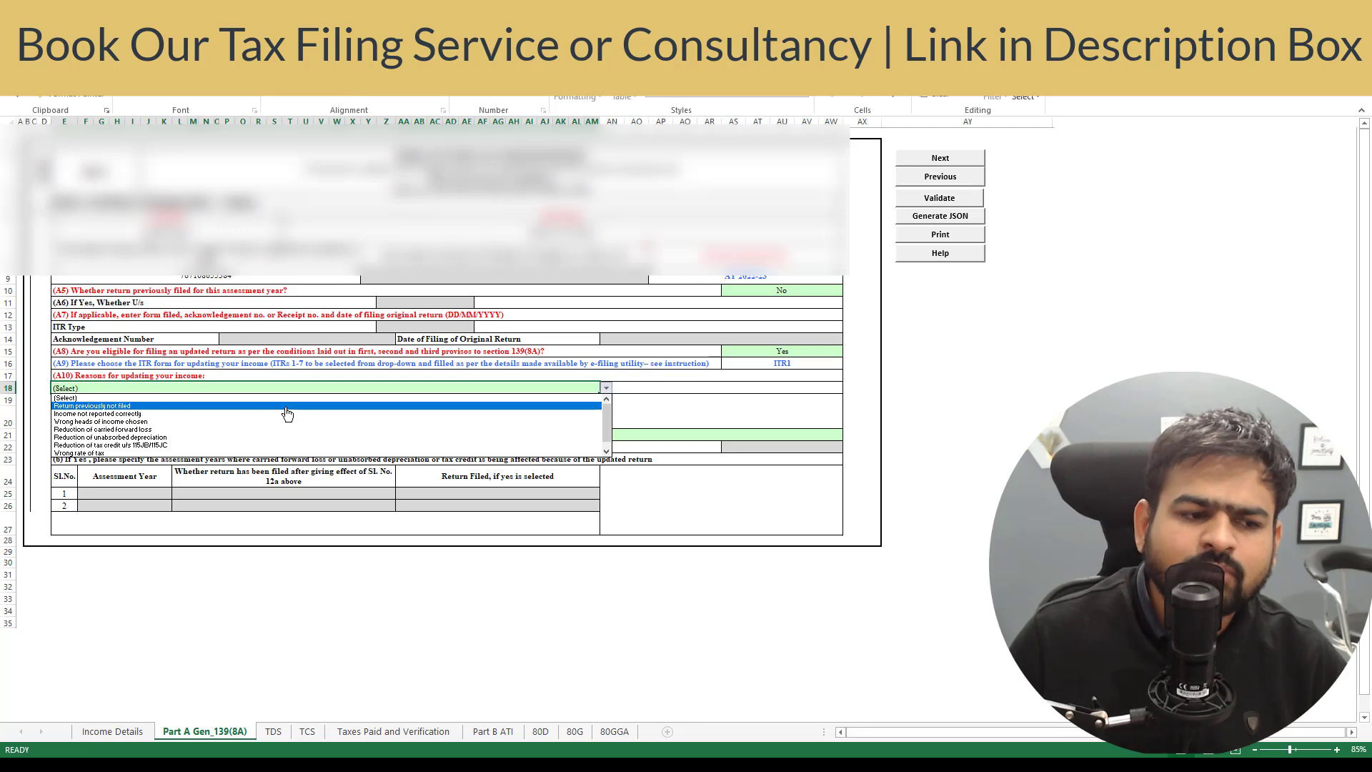
click(286, 406)
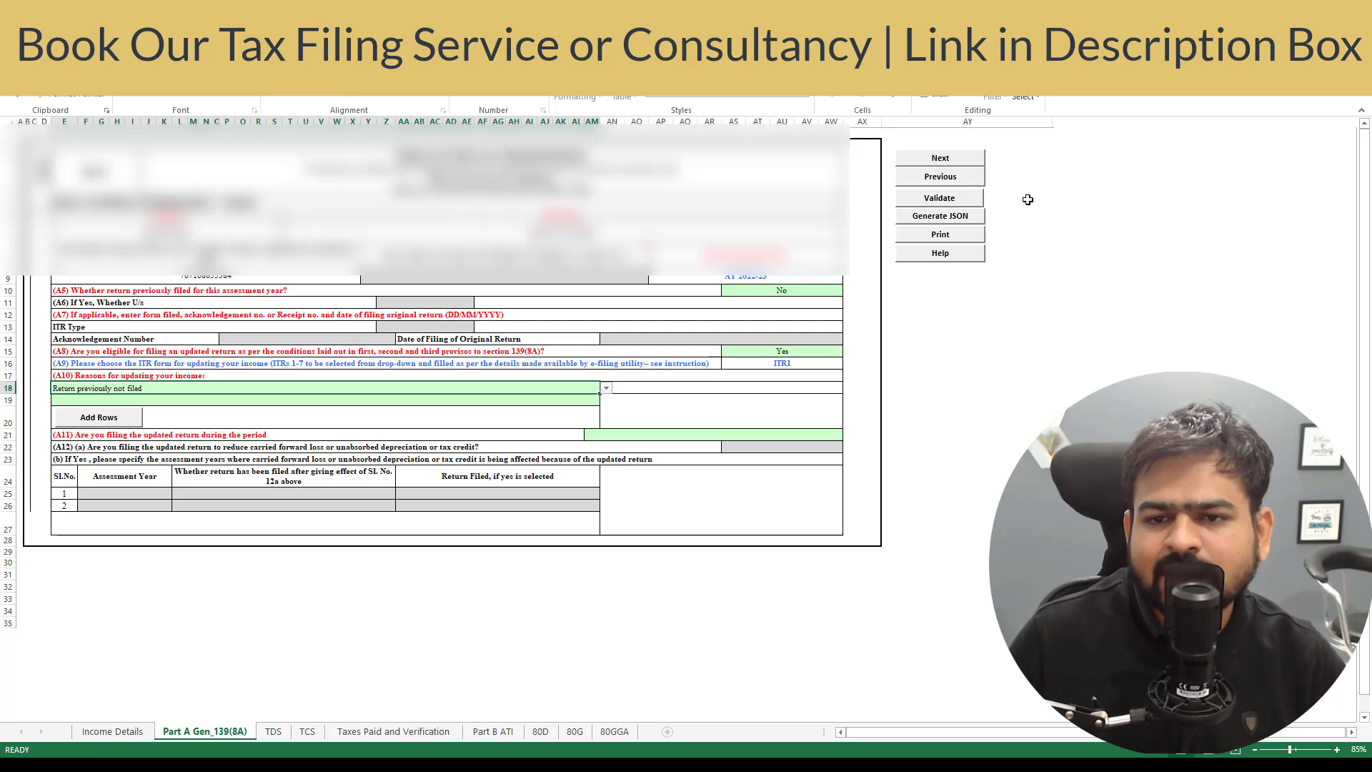
click(942, 200)
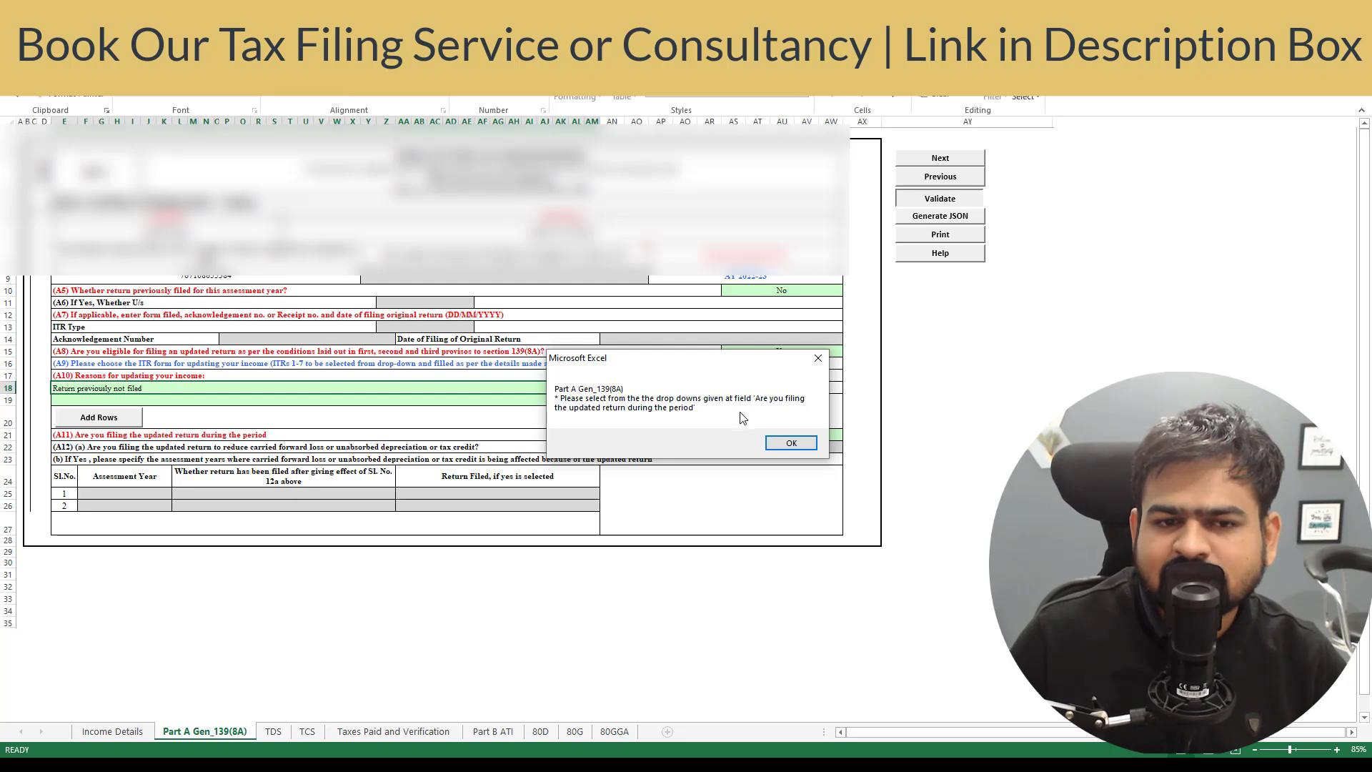
- Set A11 to 'Up to 12 months from end of Relevant Assessment Year' and revalidate successfully
click(791, 443)
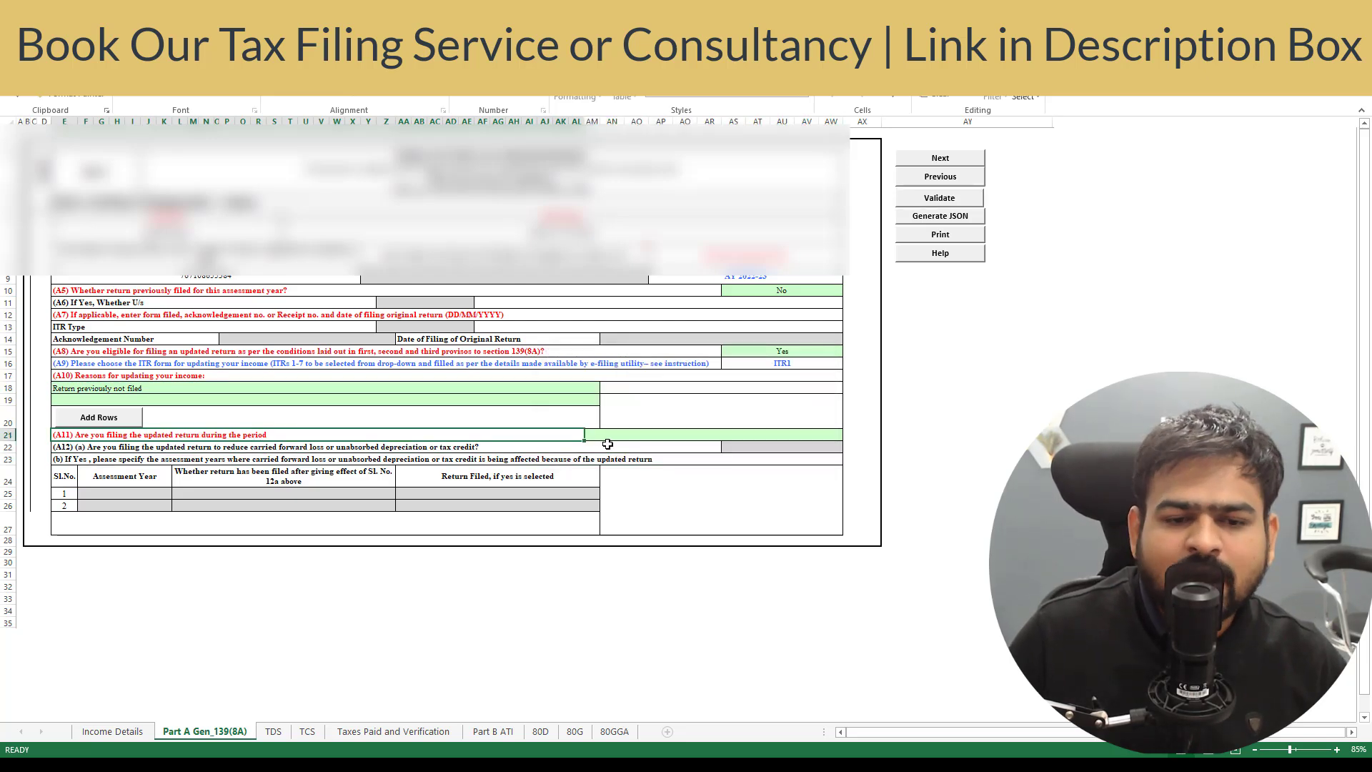
click(677, 438)
click(850, 436)
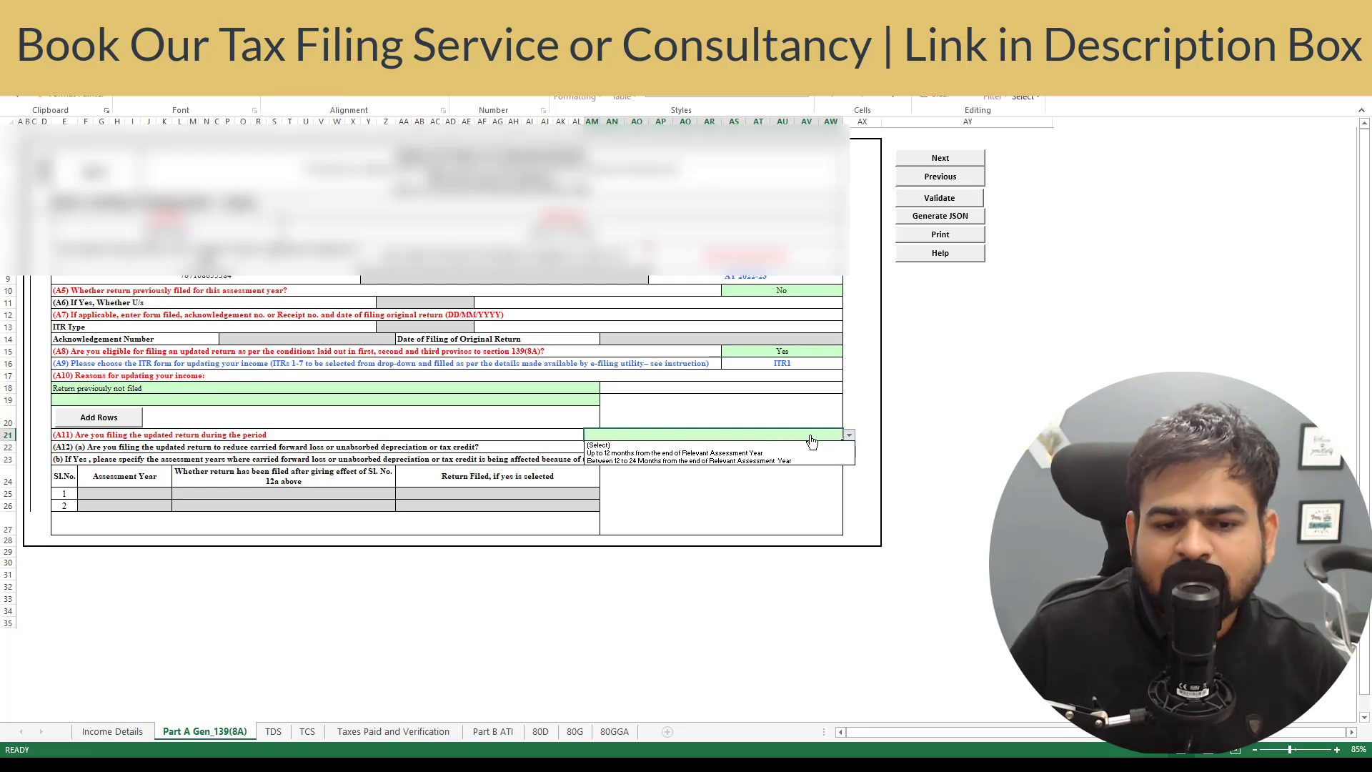
click(691, 453)
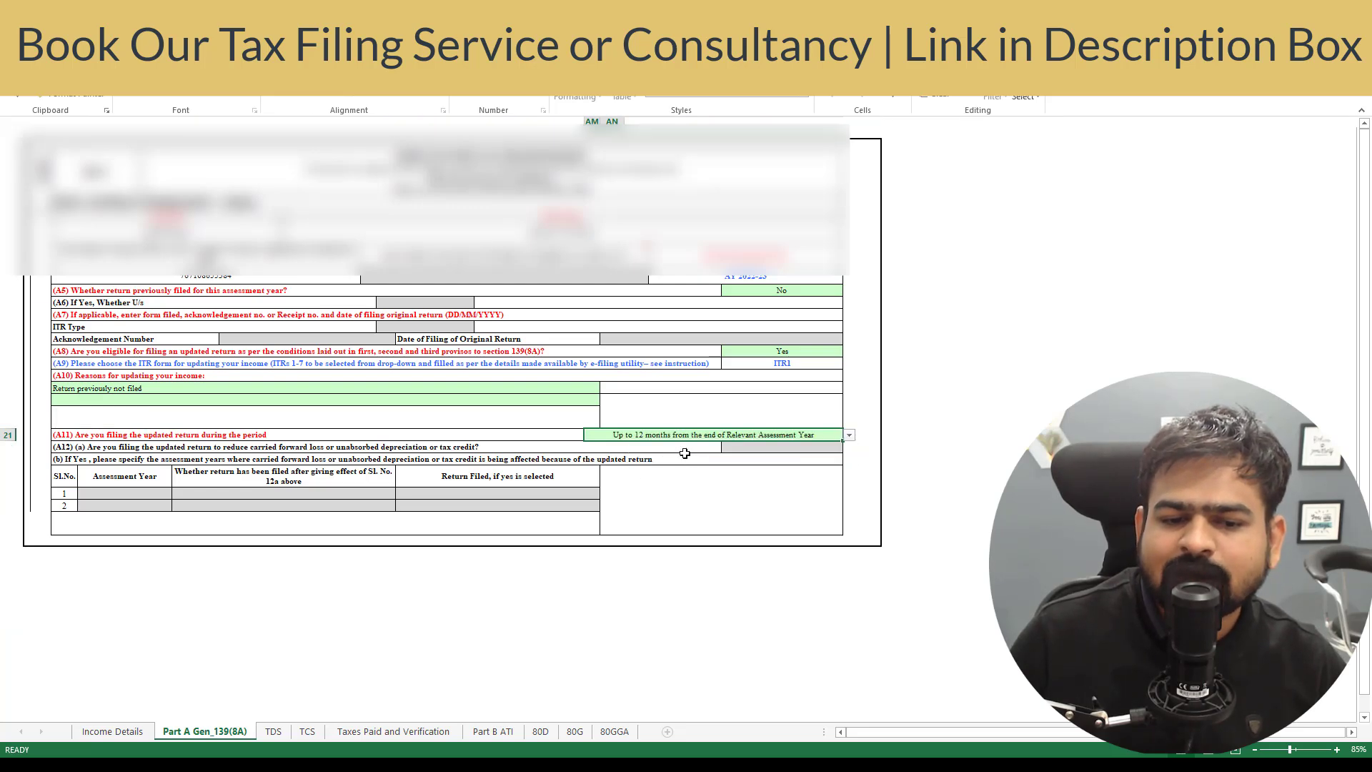
key(Return)
click(941, 196)
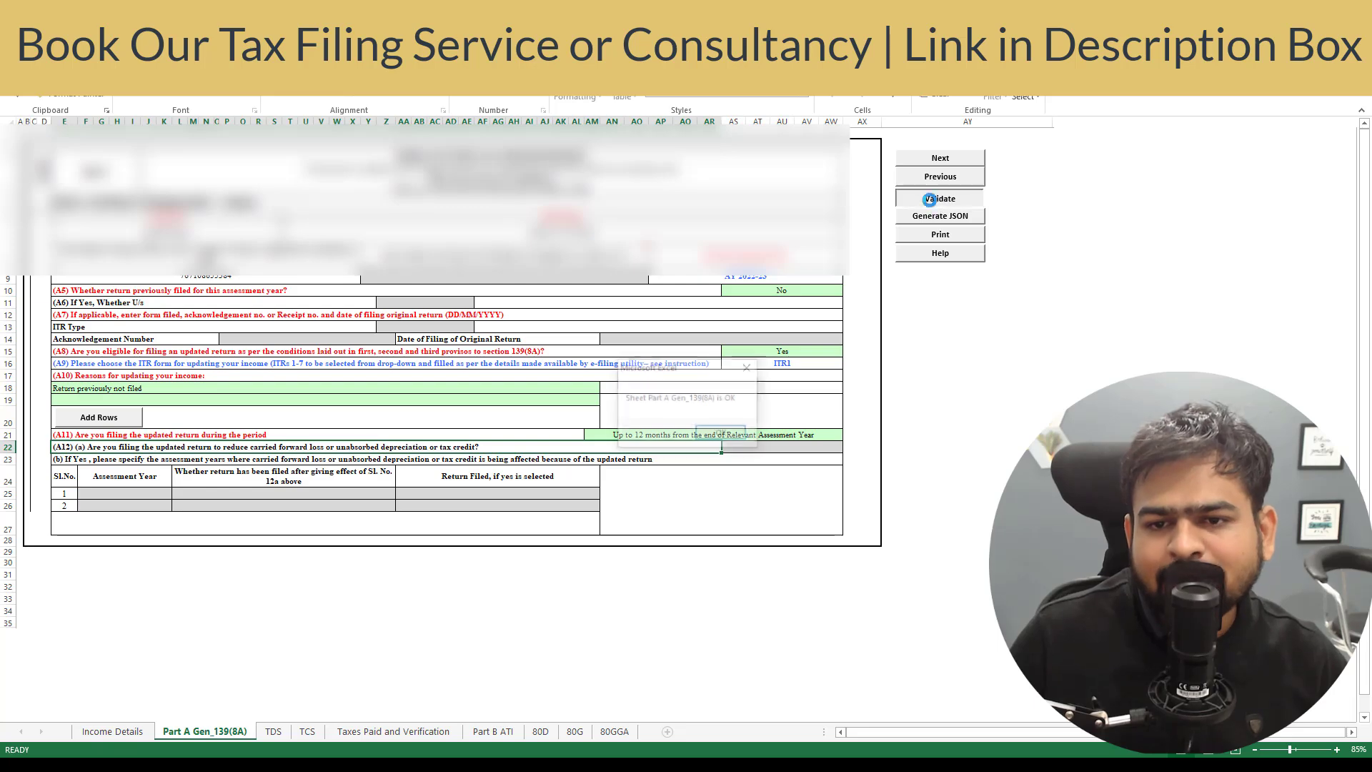
click(723, 435)
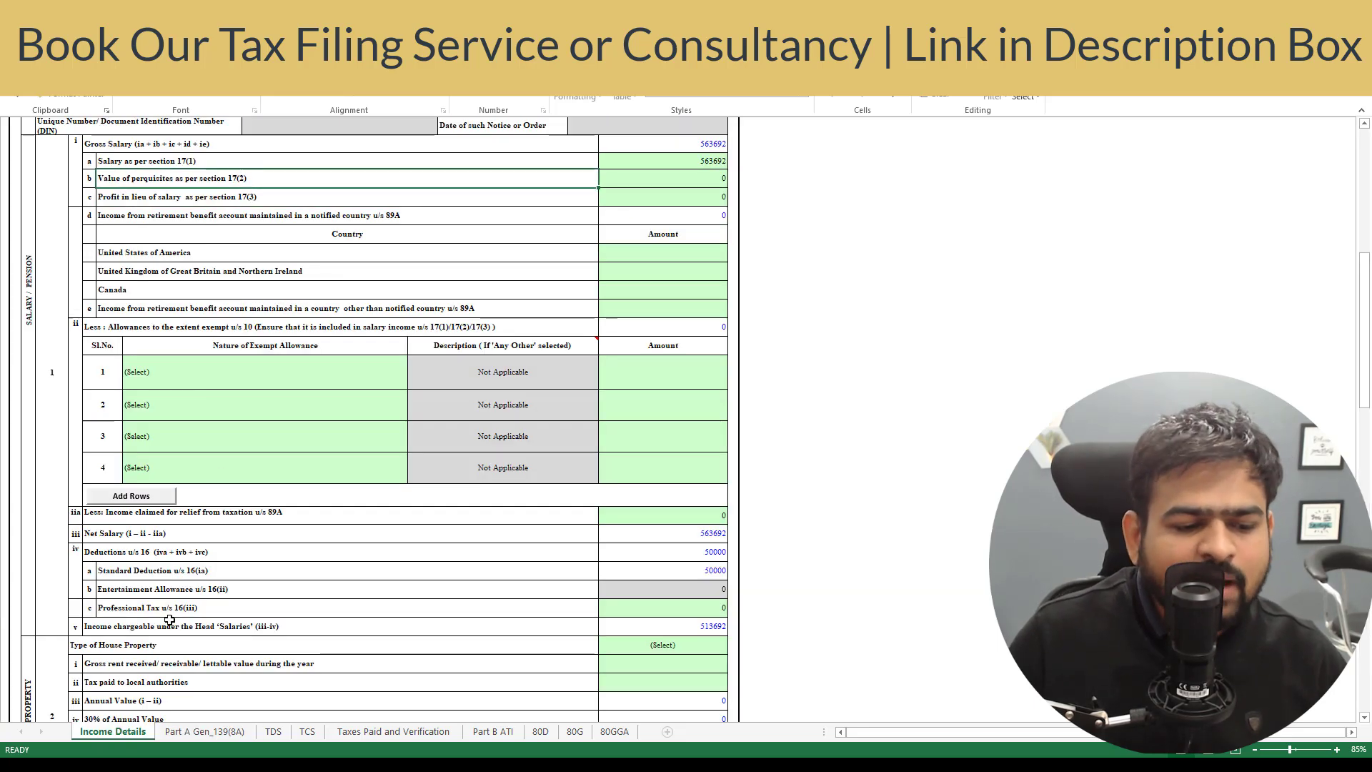
click(709, 165)
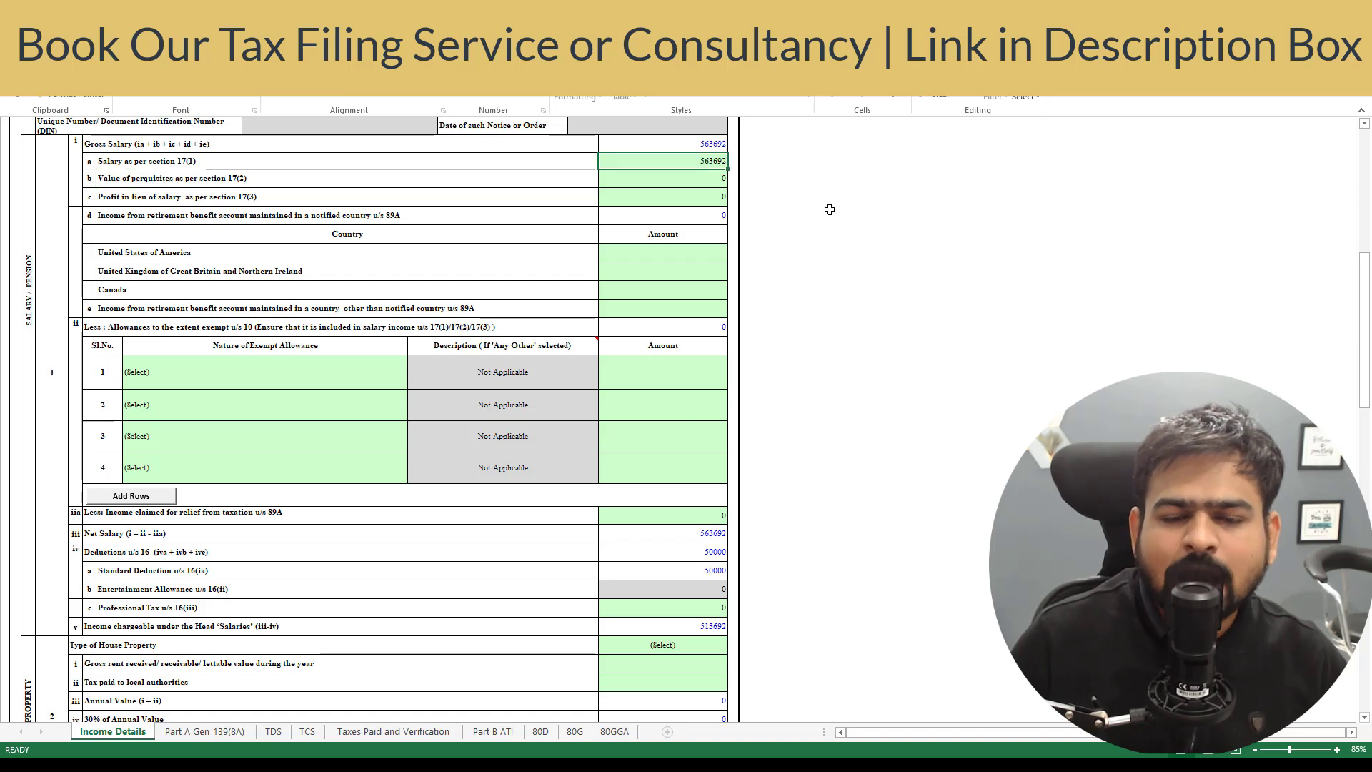
key(Down)
key(Up)
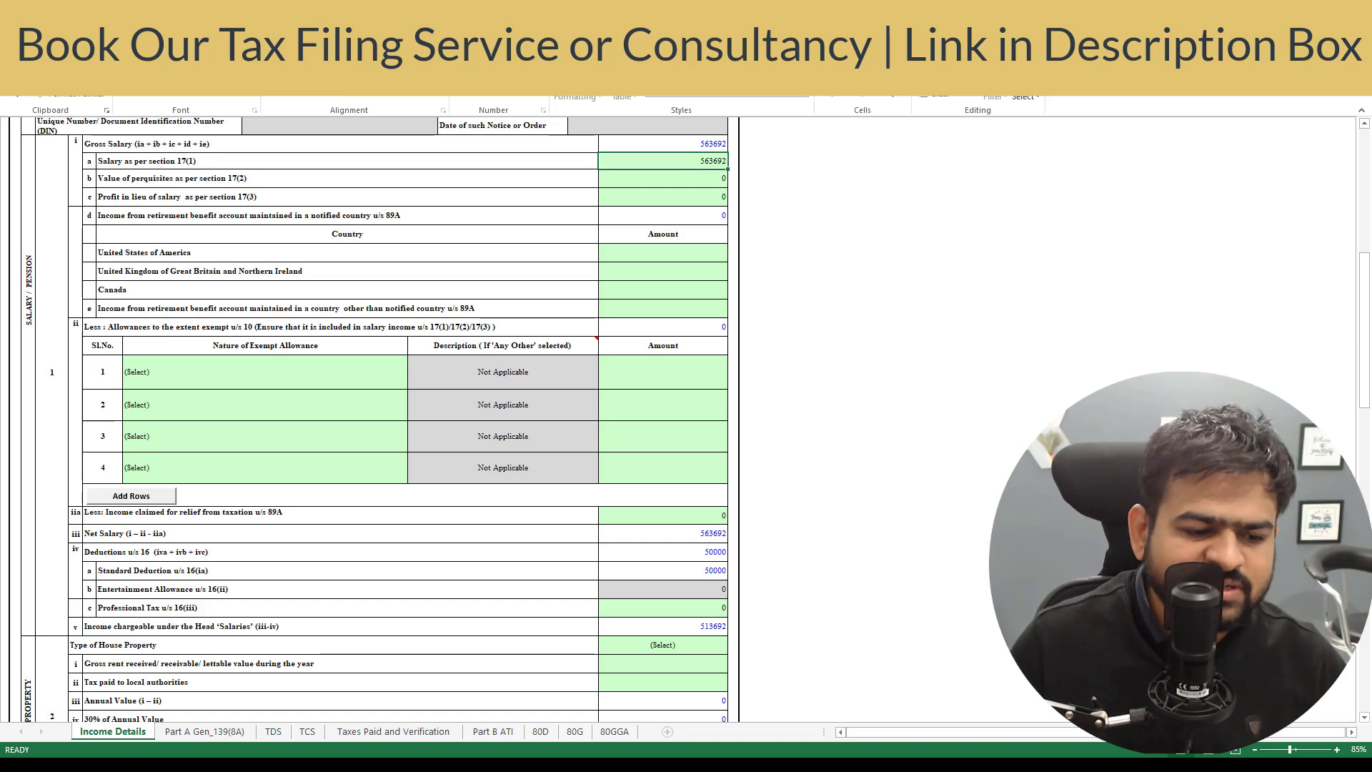
click(295, 763)
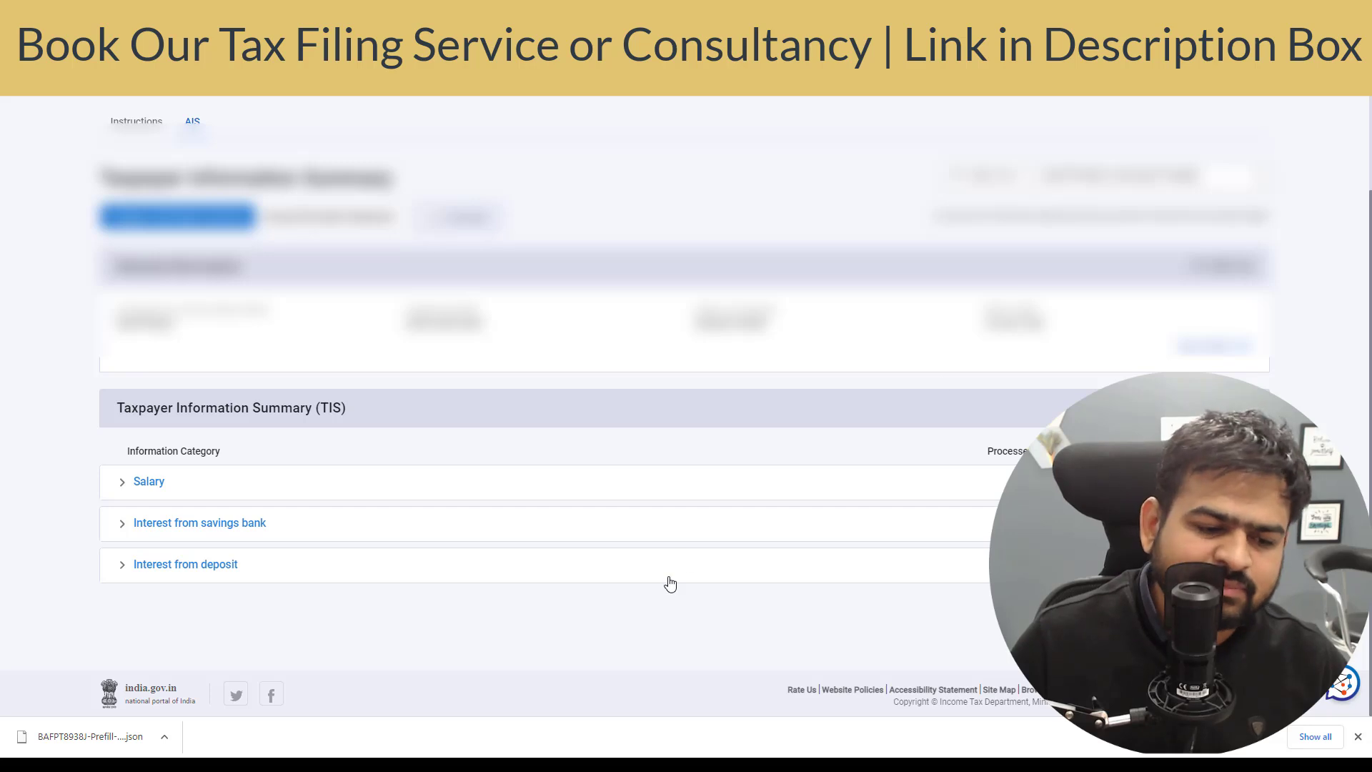
click(329, 763)
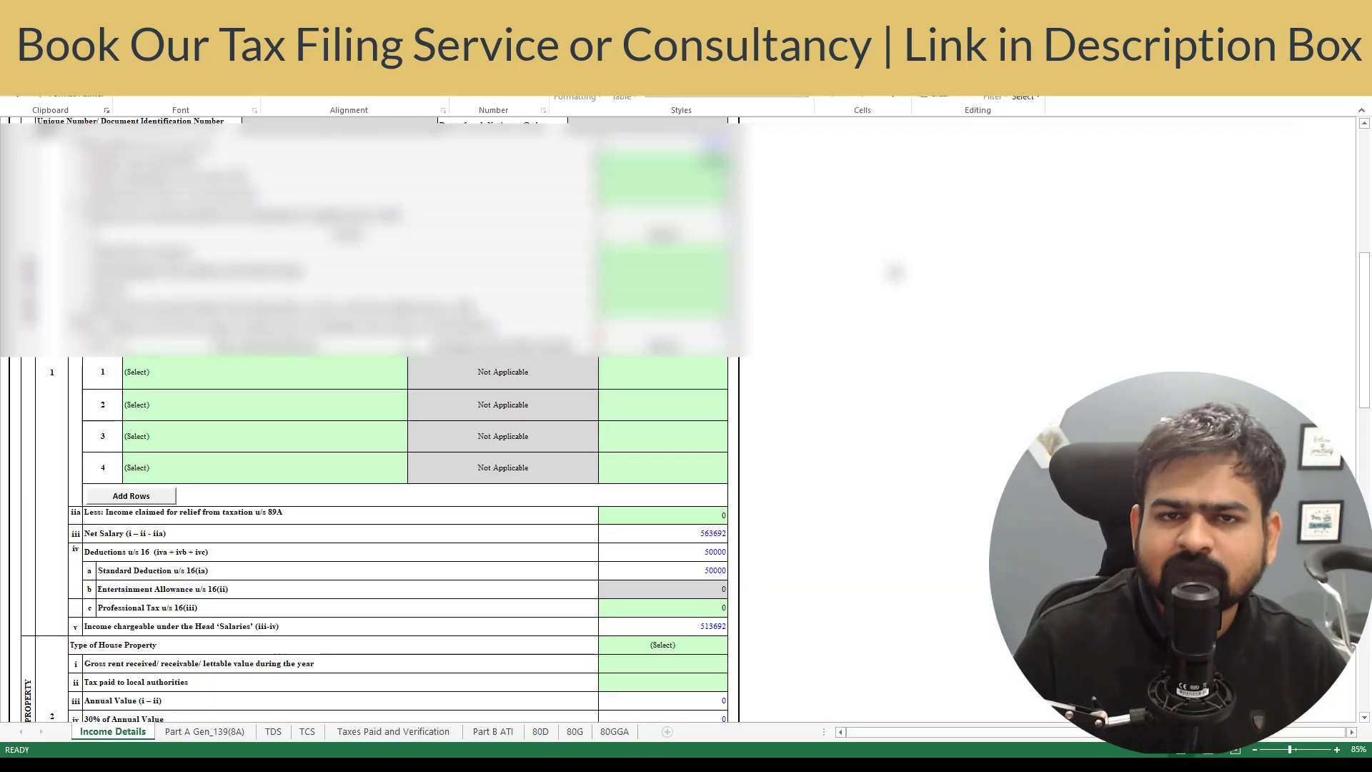
key(Up)
key(Down)
key(Down)
key(Down)
key(Down)
key(Down)
key(Down)
key(Down)
key(Down)
key(Down)
key(Down)
key(Down)
key(Down)
key(Down)
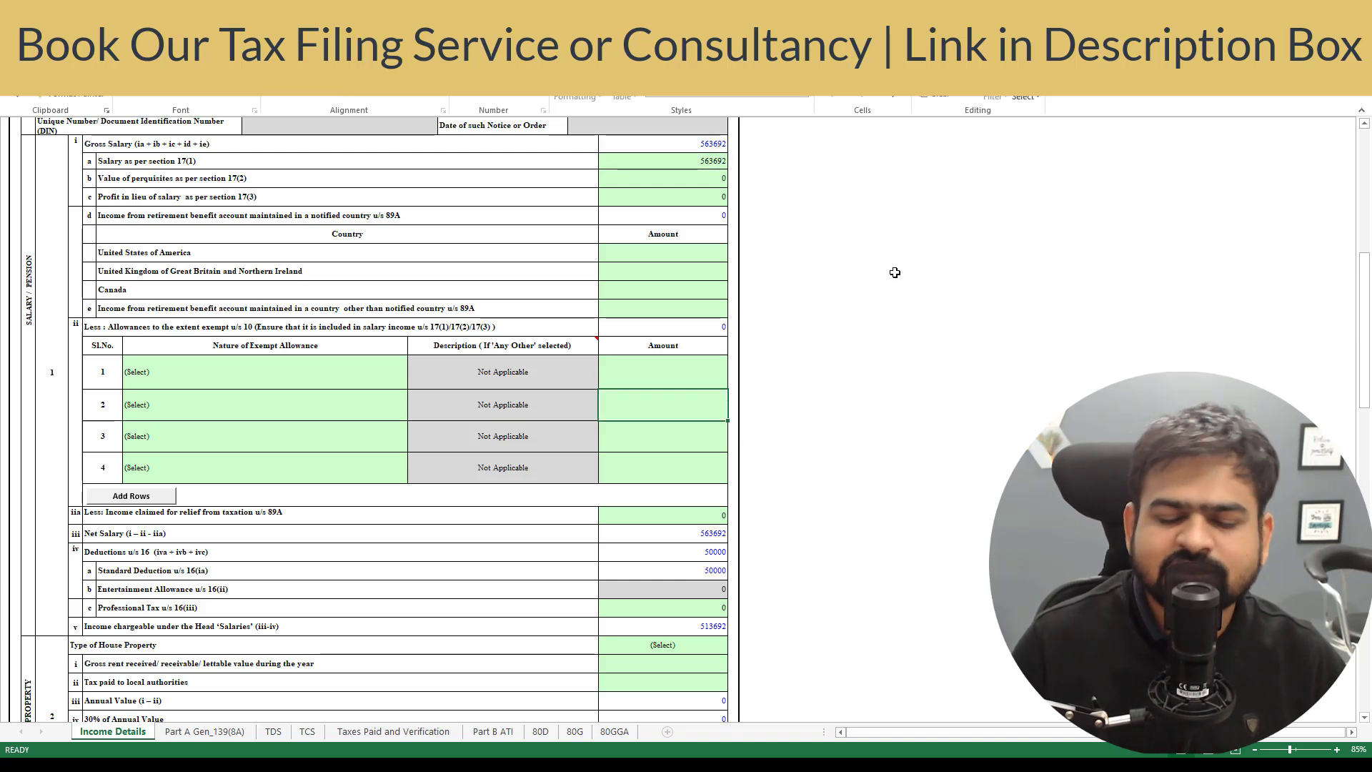
key(Down)
key(Down)
click(692, 161)
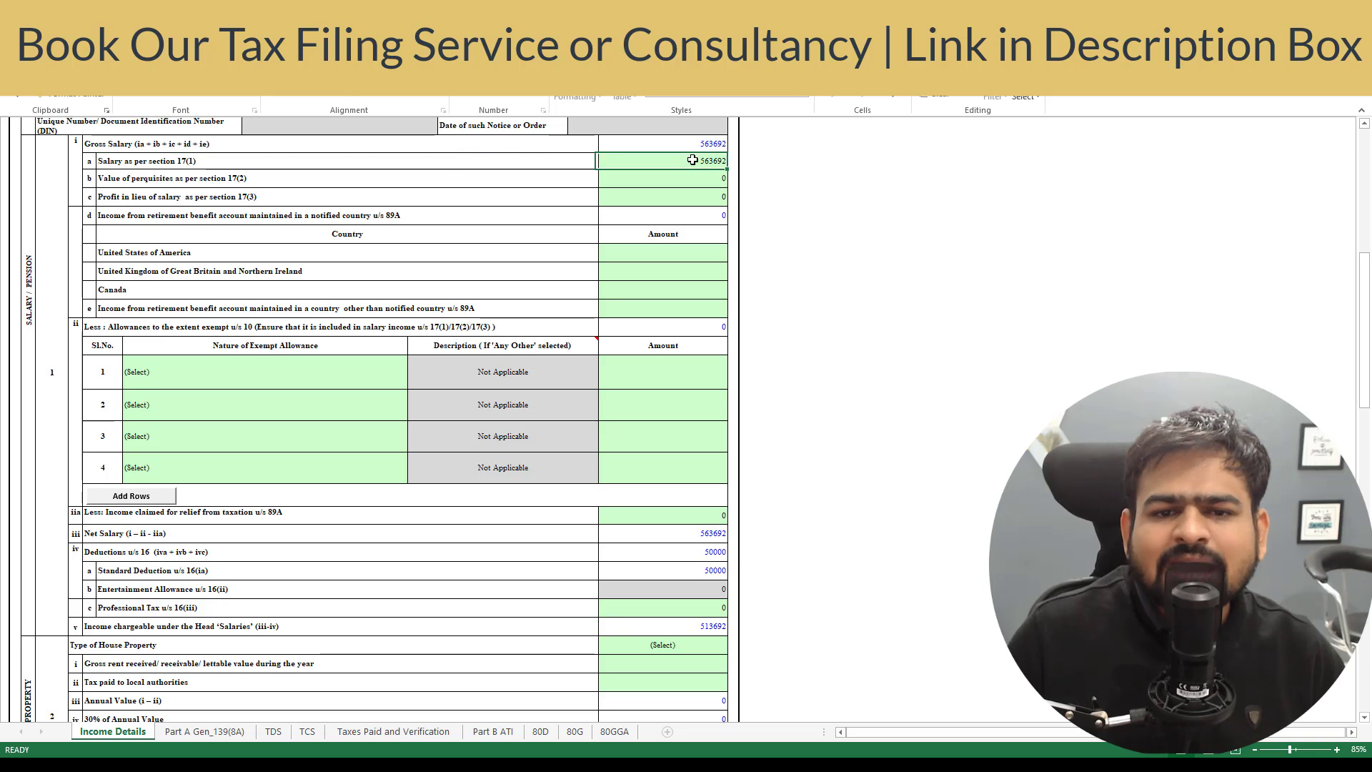
scroll(182, 309, down, 1)
click(198, 313)
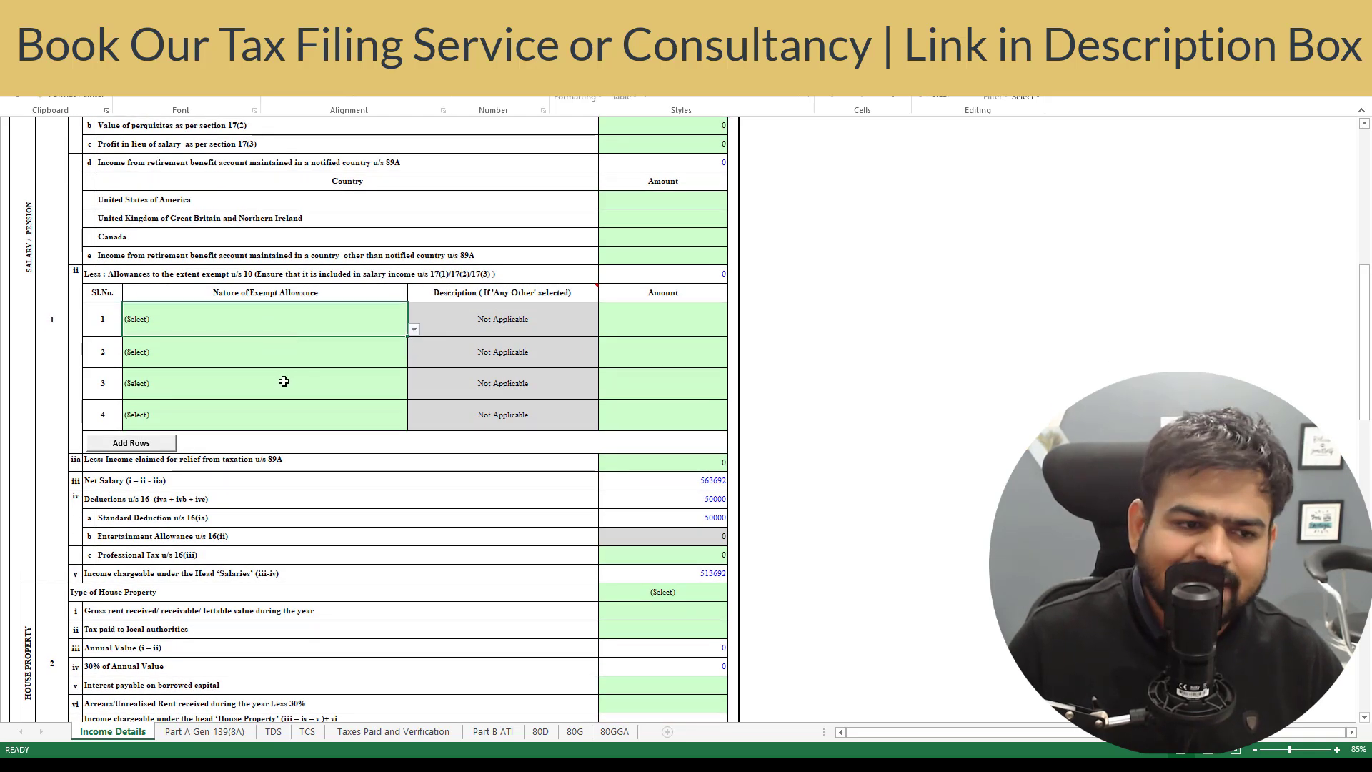
click(285, 373)
click(300, 328)
click(675, 326)
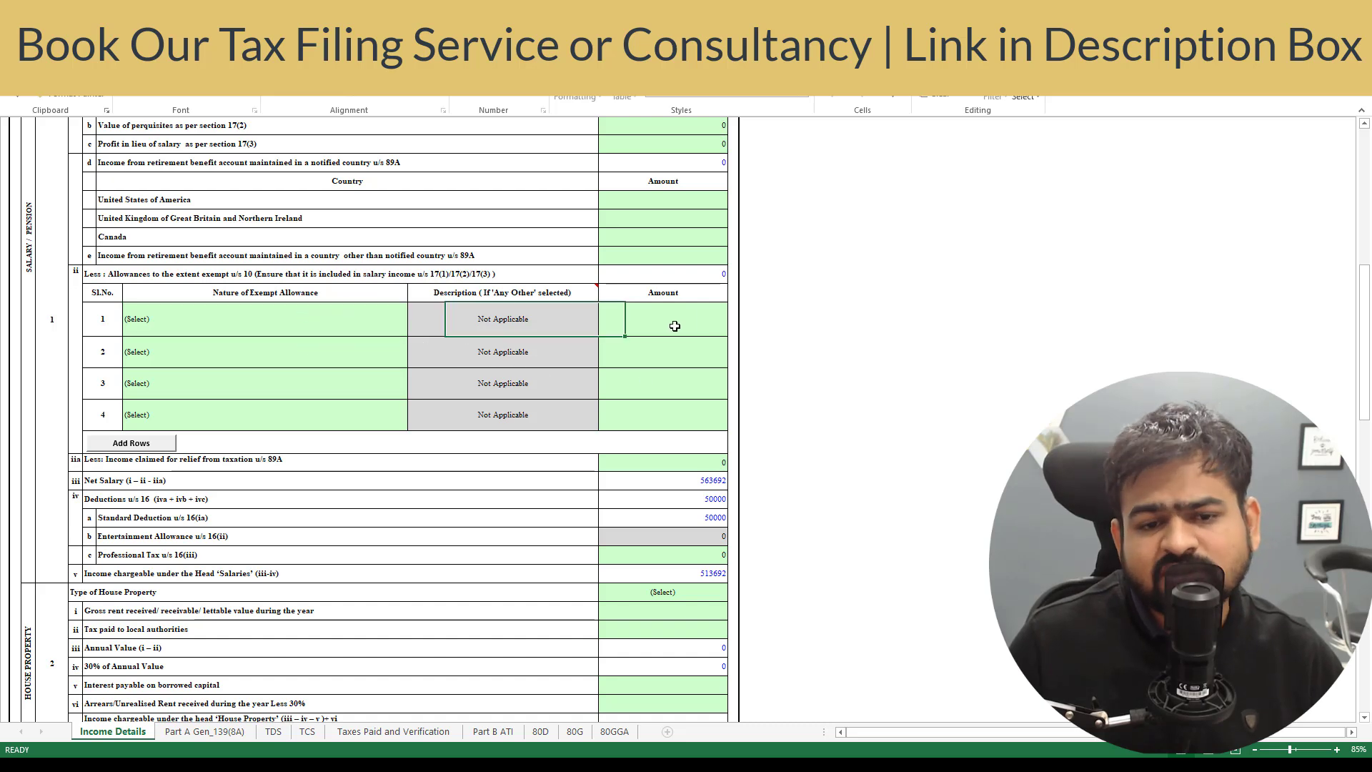
scroll(544, 443, down, 2)
click(213, 400)
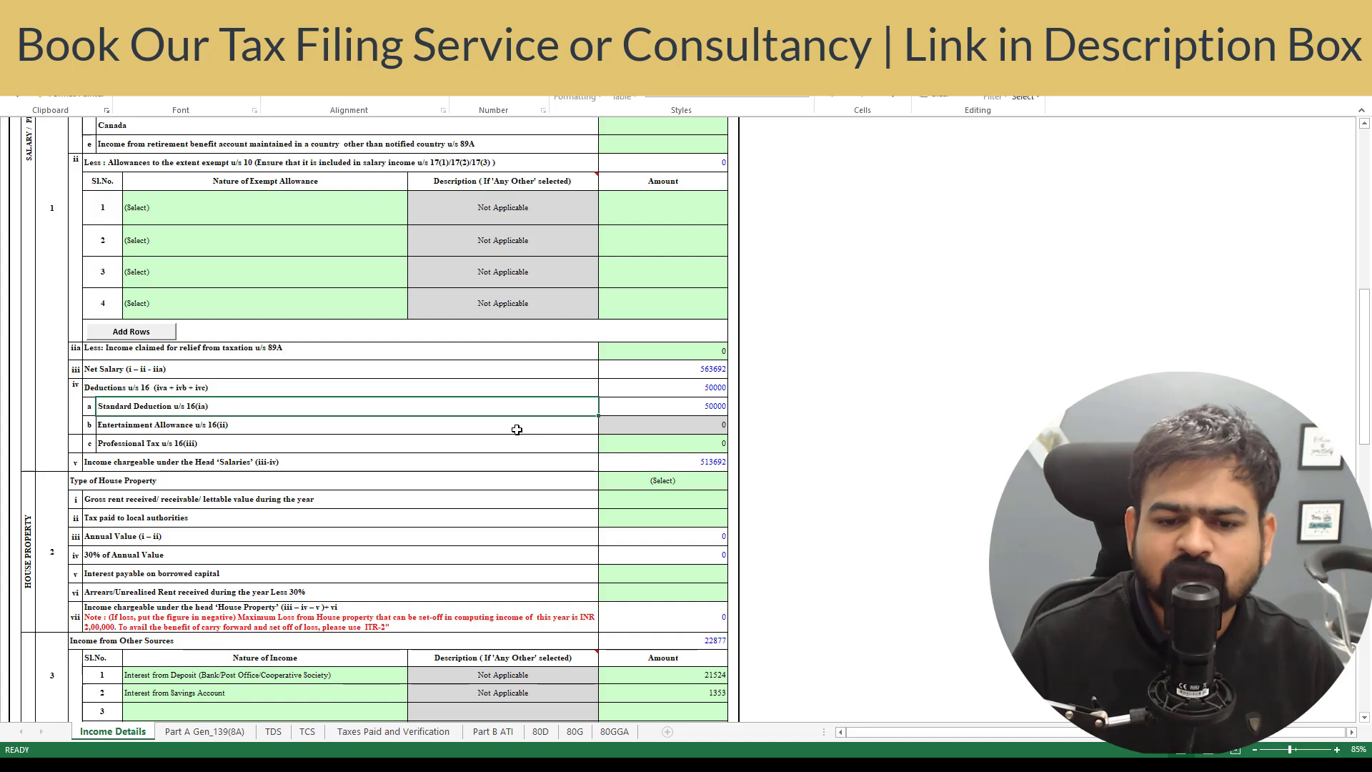
key(Down)
key(Down)
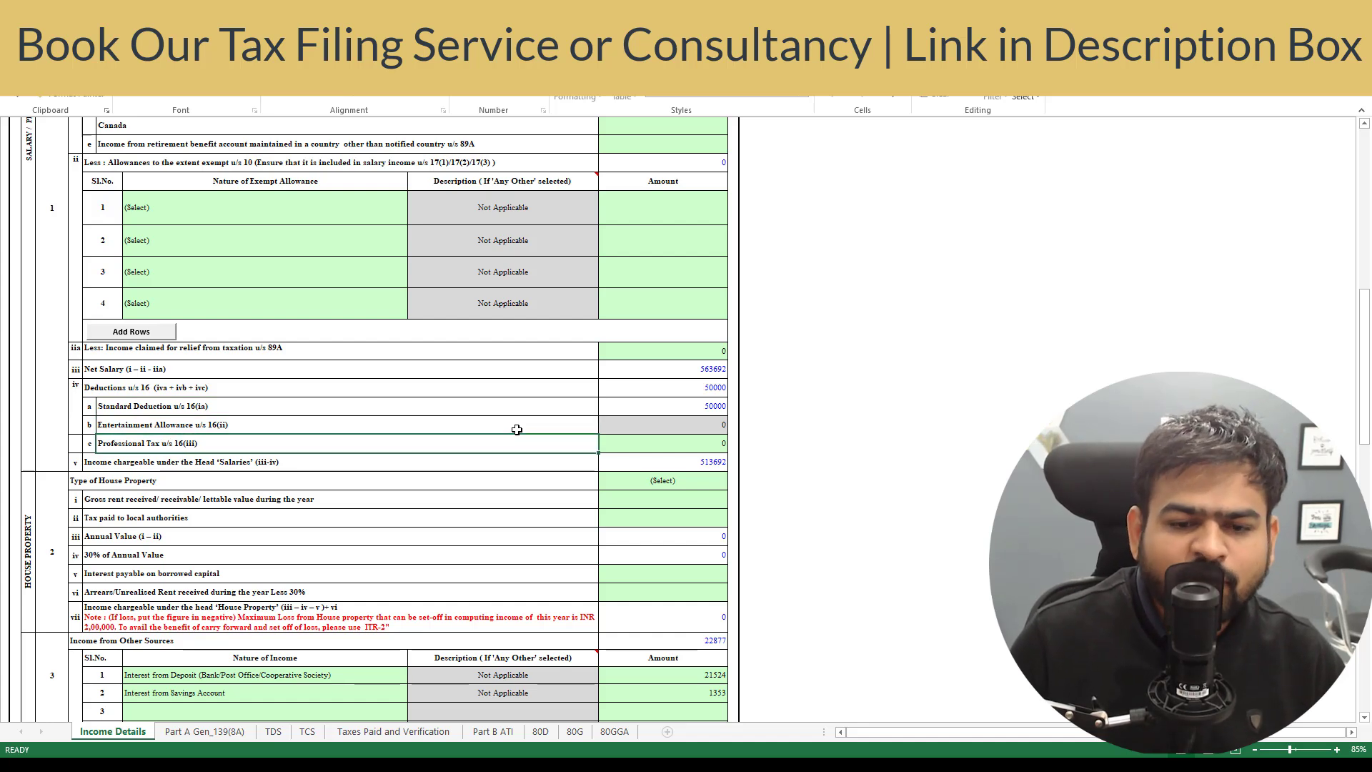
key(Right)
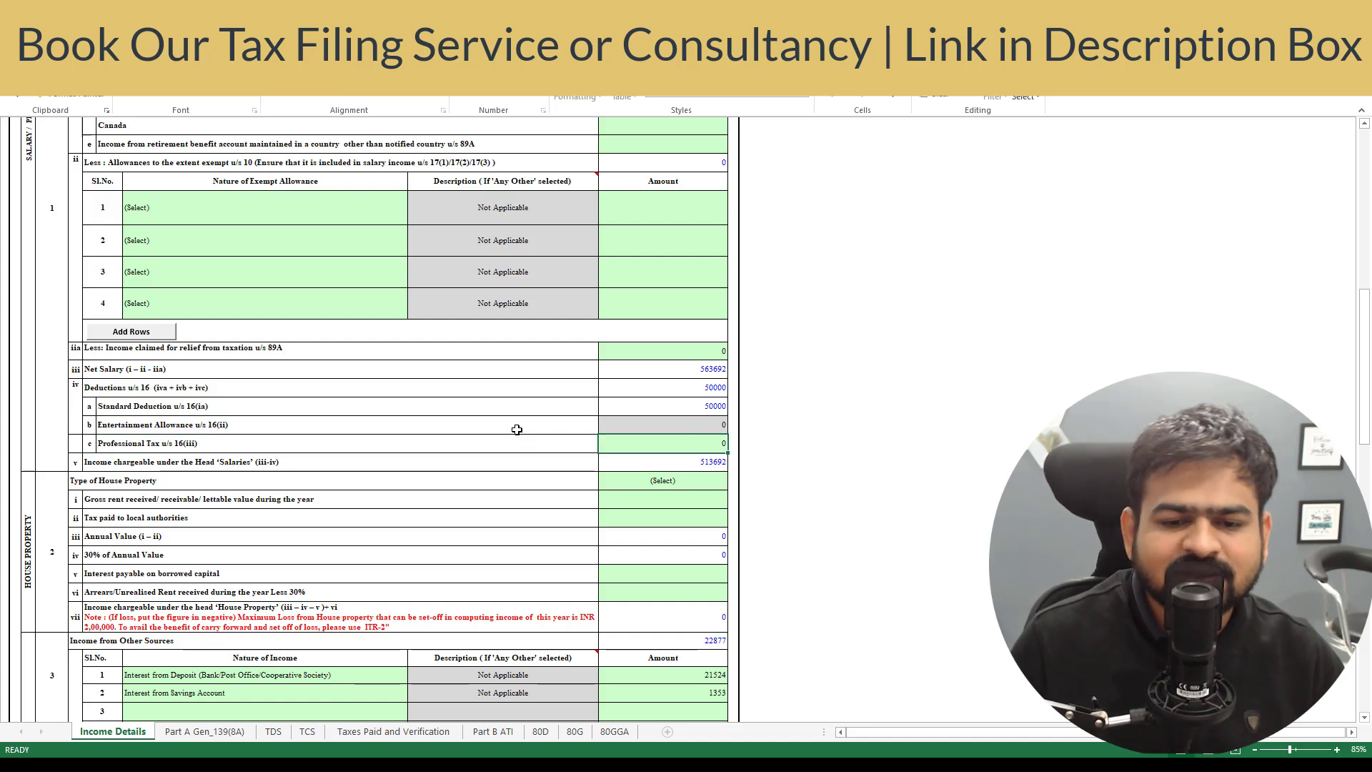
key(Down)
key(Down)
key(Down)
key(Down)
key(Down)
key(Down)
key(Down)
key(Down)
key(Down)
key(Down)
key(Up)
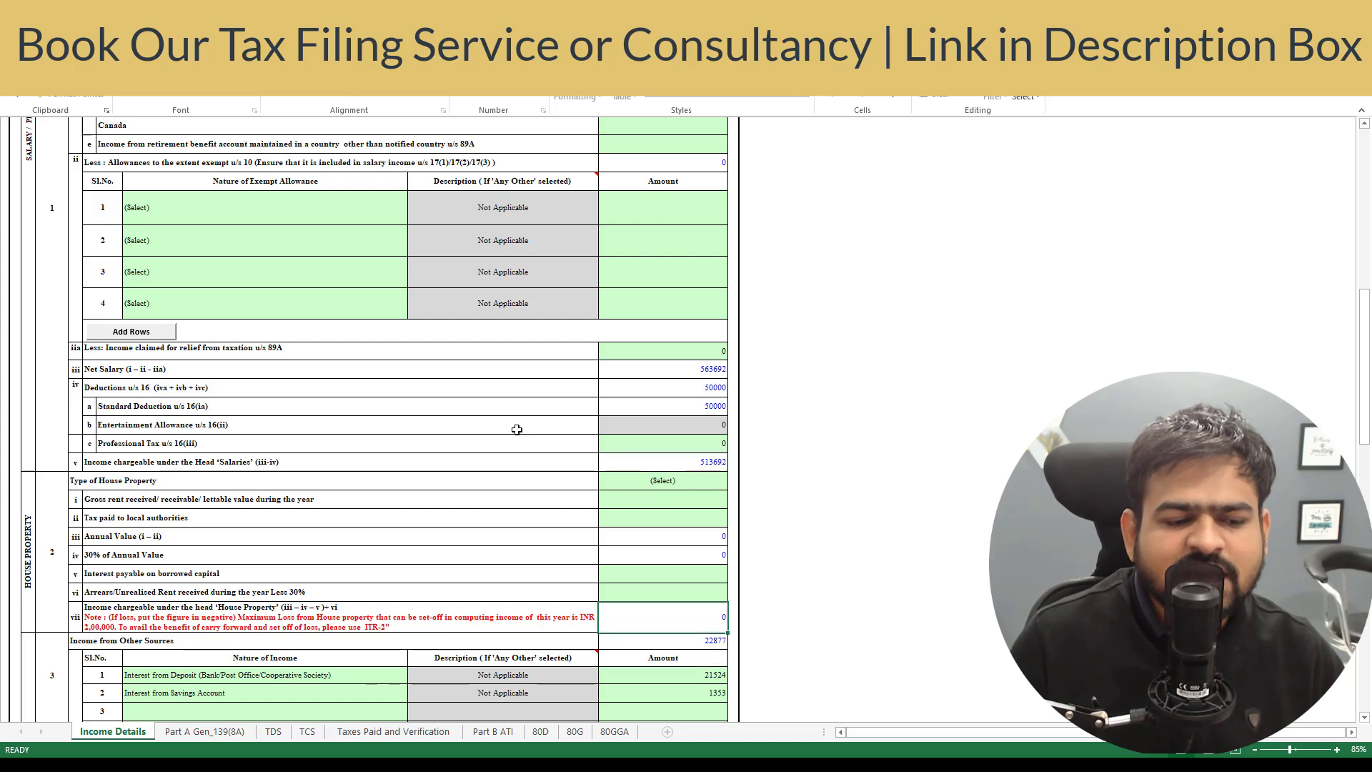
key(Up)
key(Up)
key(Up)
key(Up)
key(Up)
key(Up)
key(Up)
key(Up)
key(Left)
key(Left)
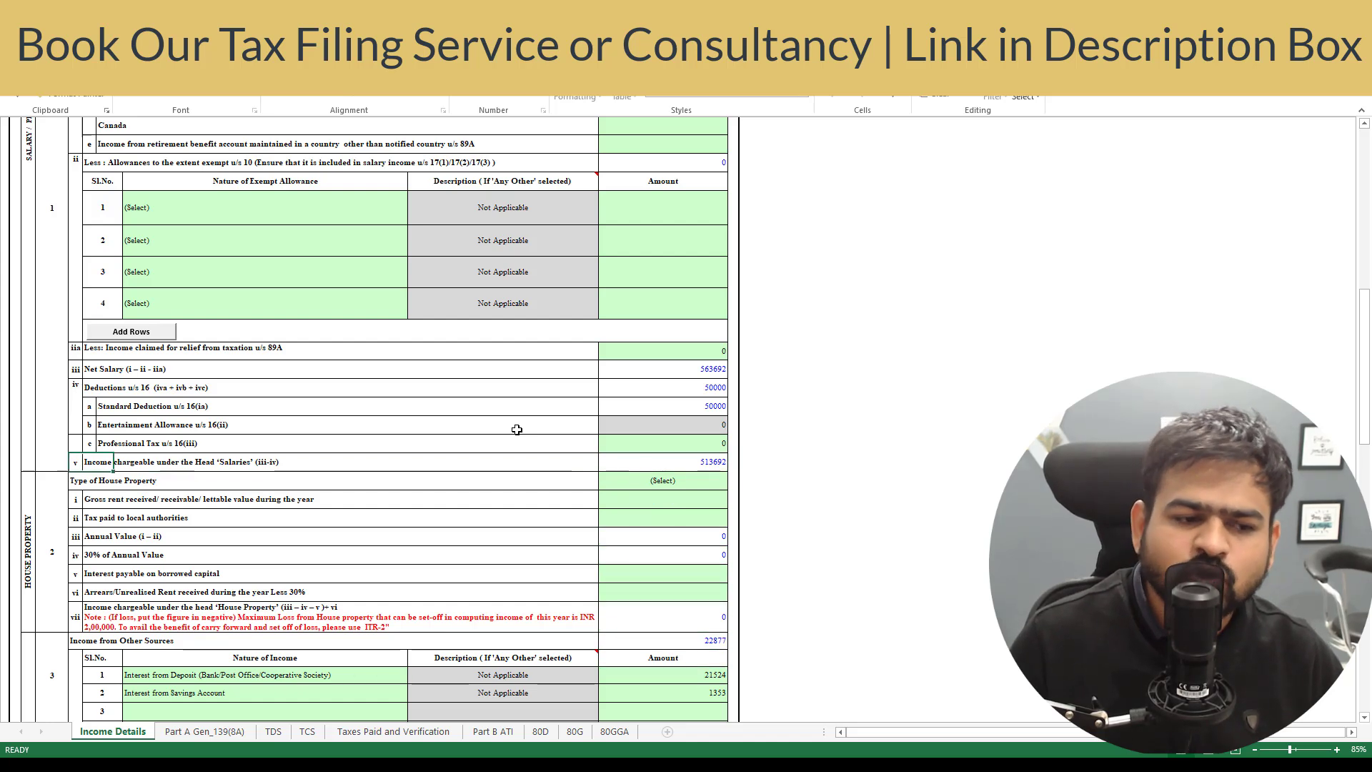
key(Right)
key(Right)
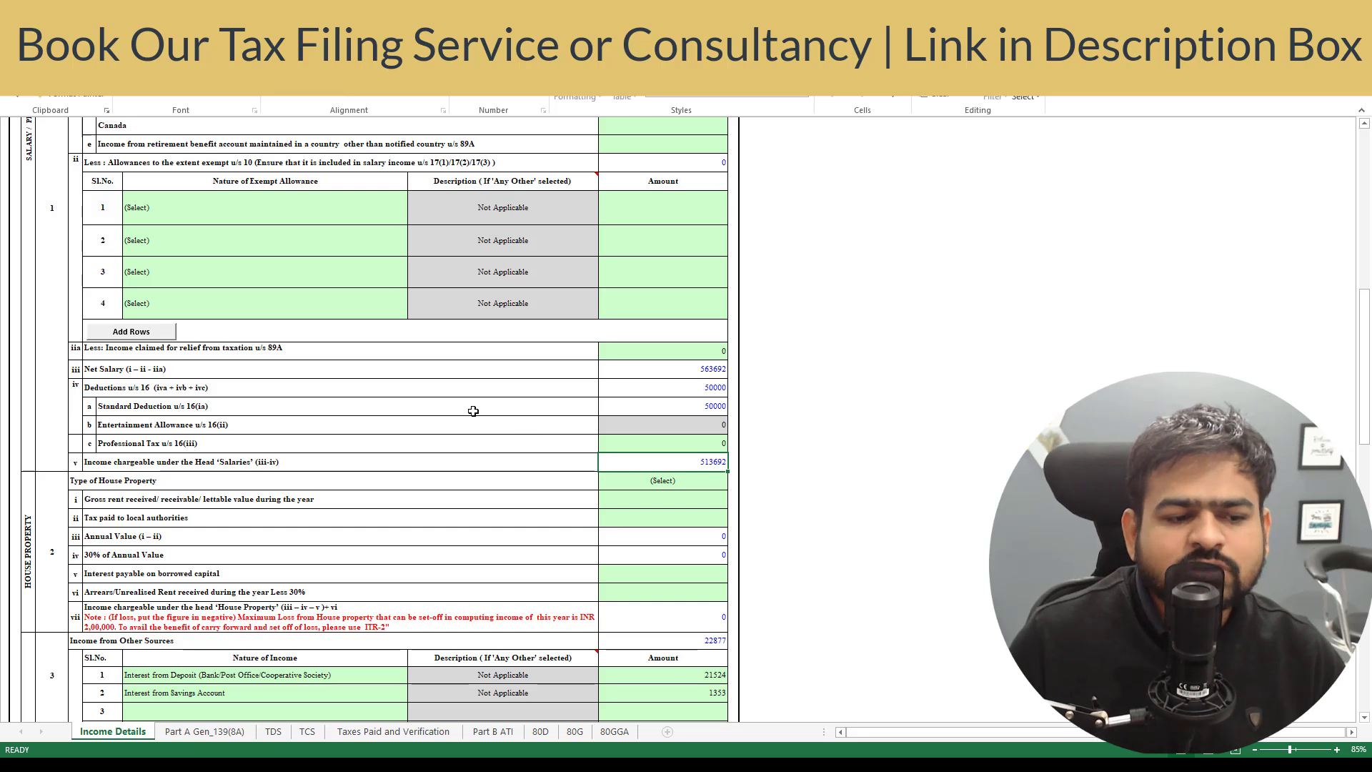
scroll(473, 410, down, 3)
click(505, 370)
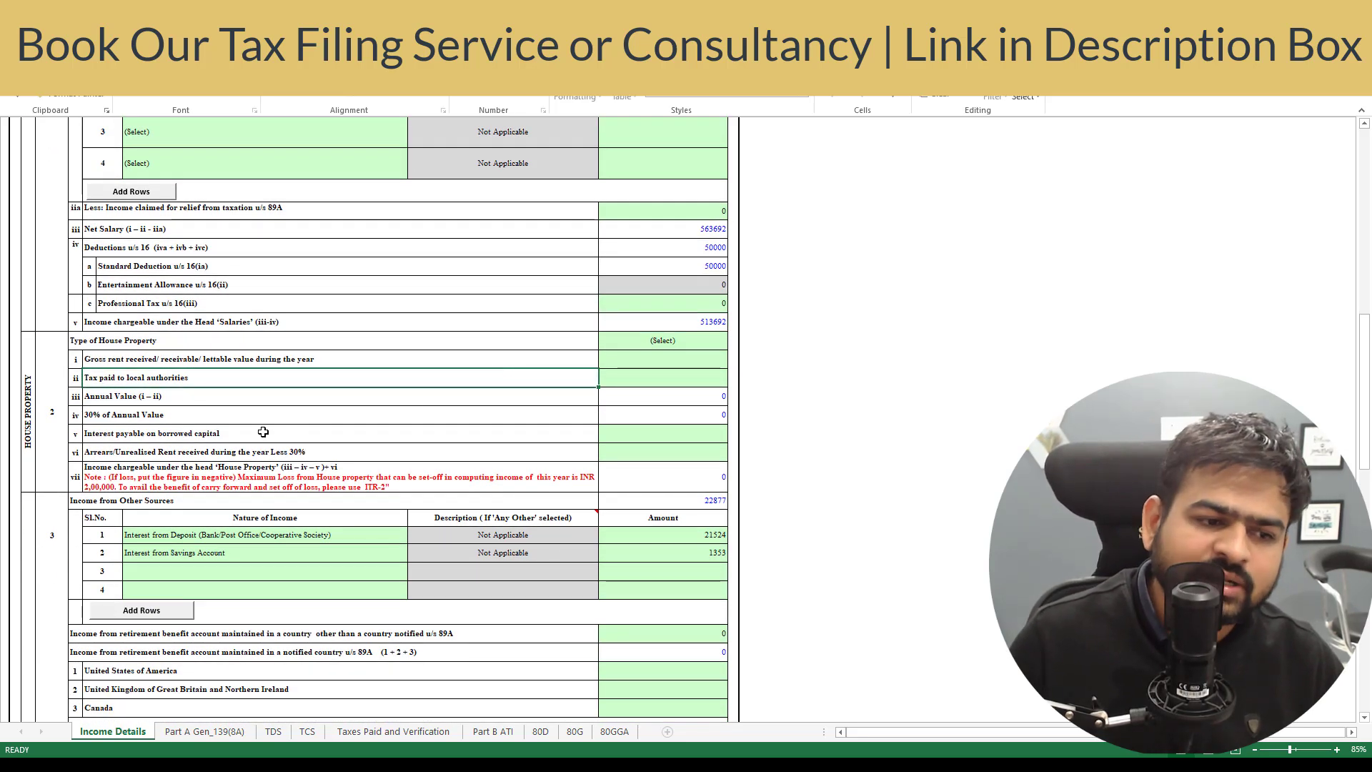
- Review the house property fields, leaving the property type blank and checking rent and interest amounts
click(697, 347)
click(733, 343)
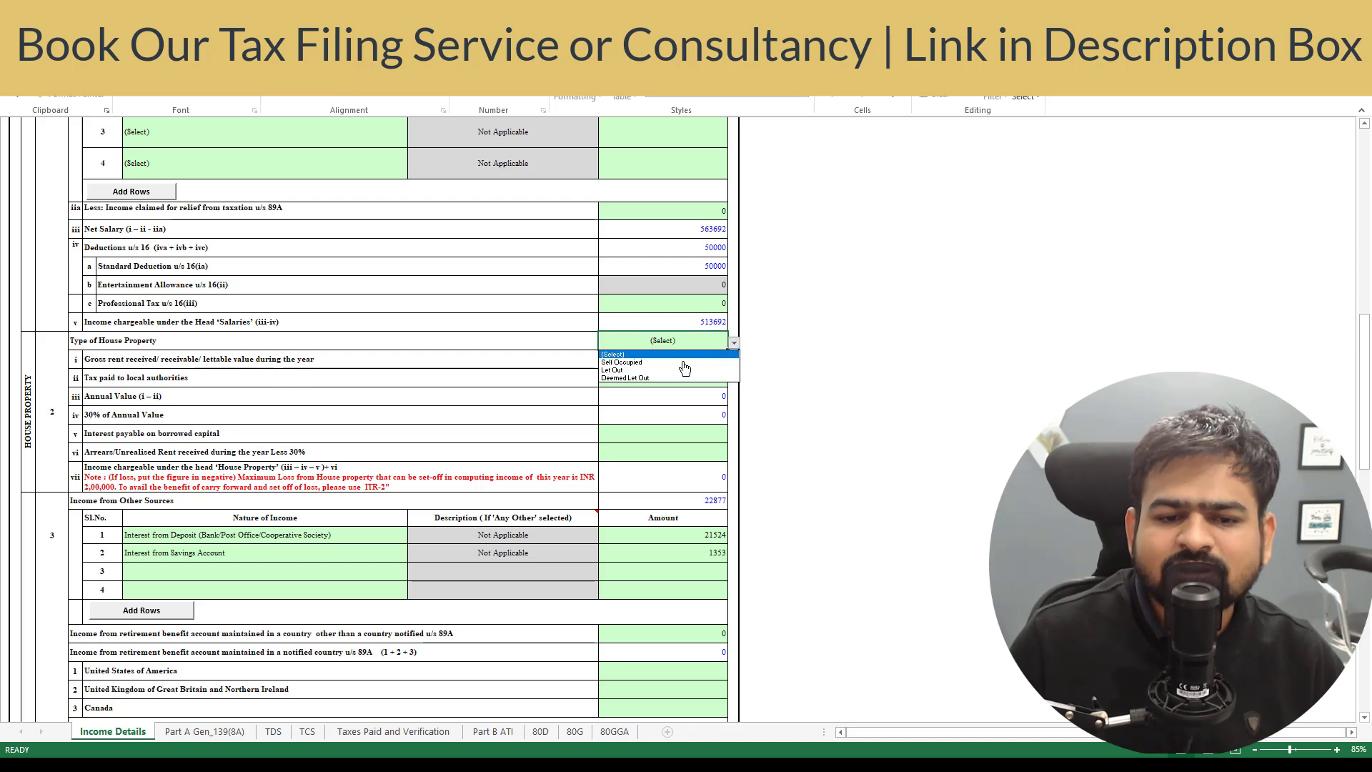
click(734, 348)
click(131, 451)
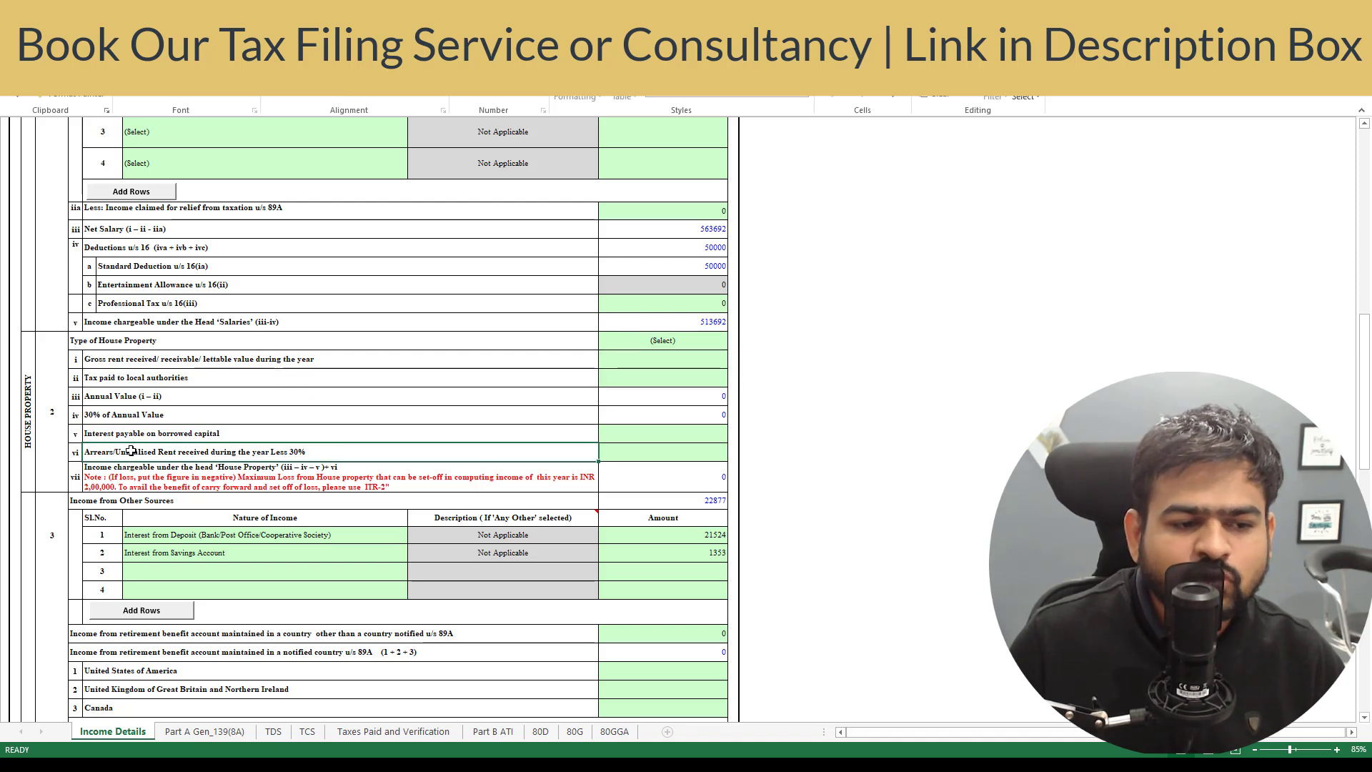
key(Up)
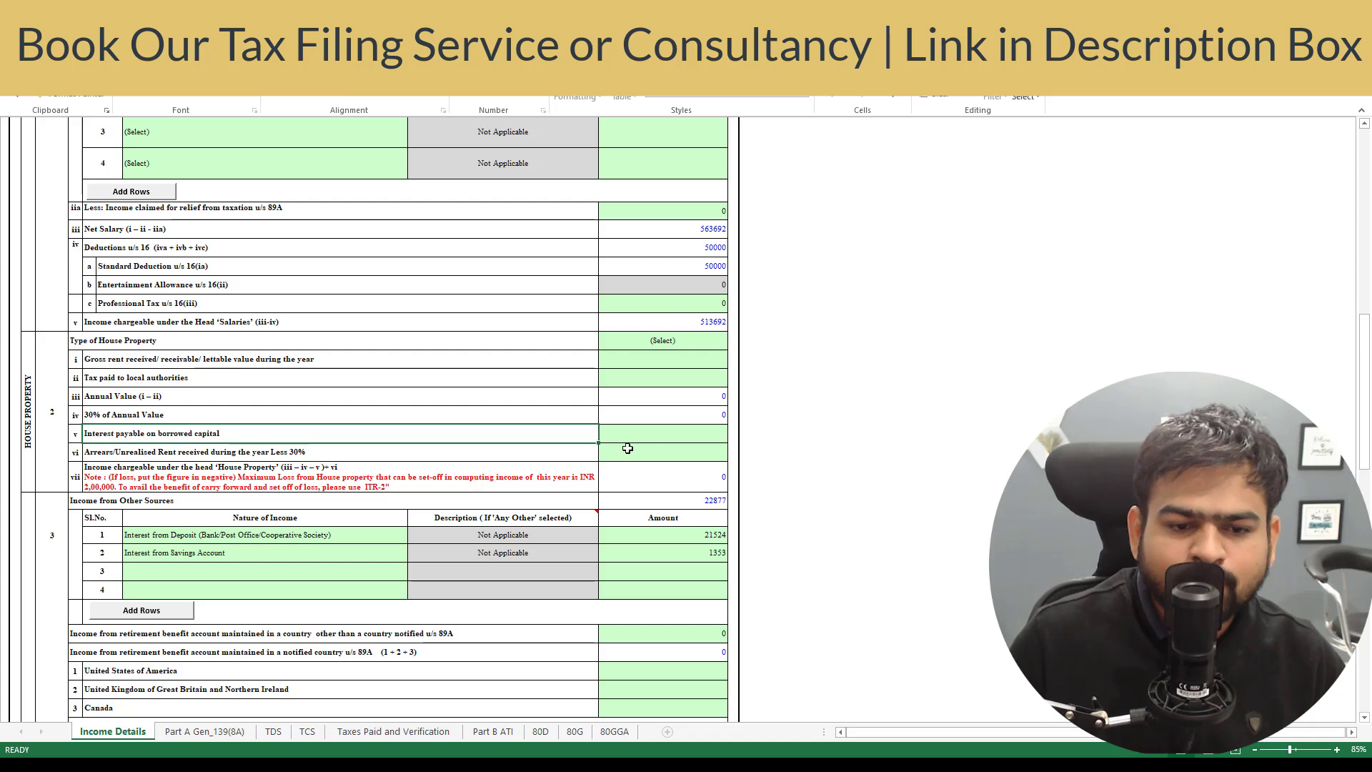
click(658, 433)
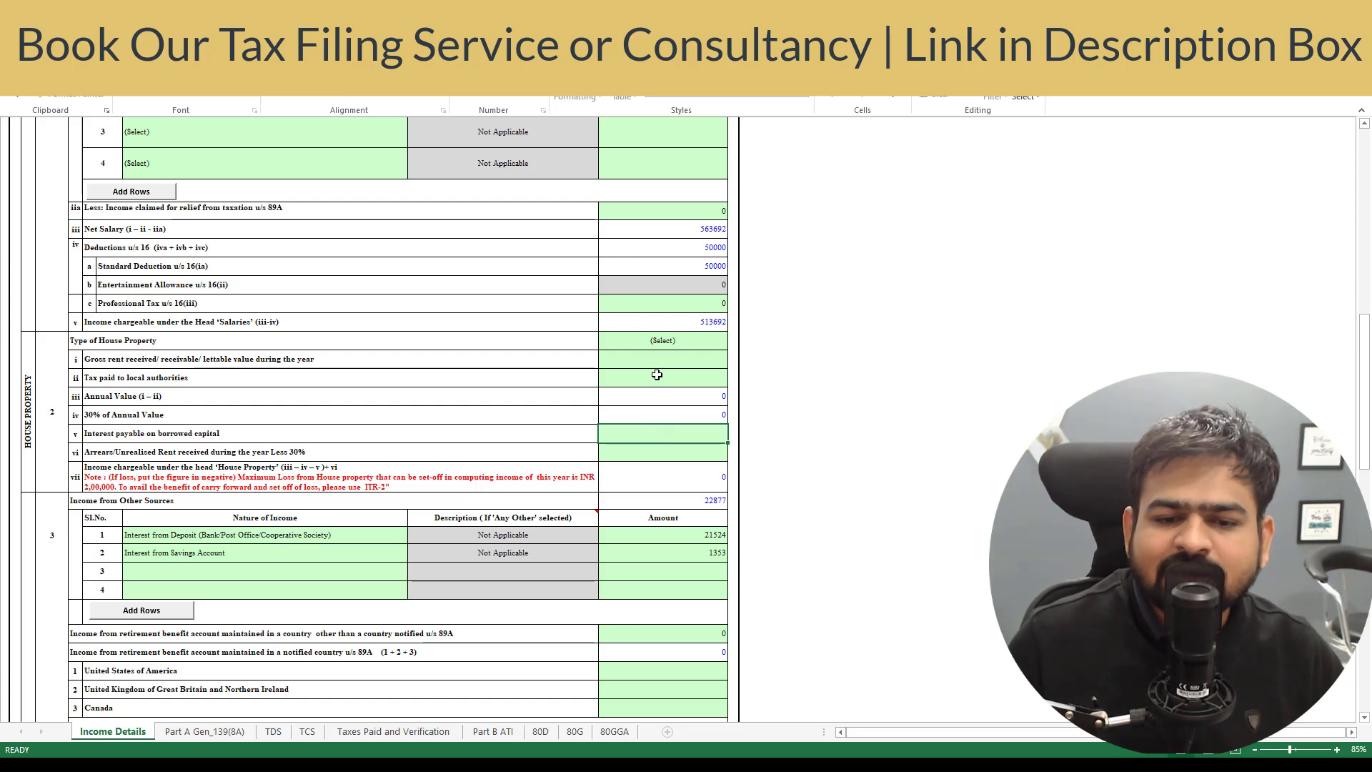
click(662, 359)
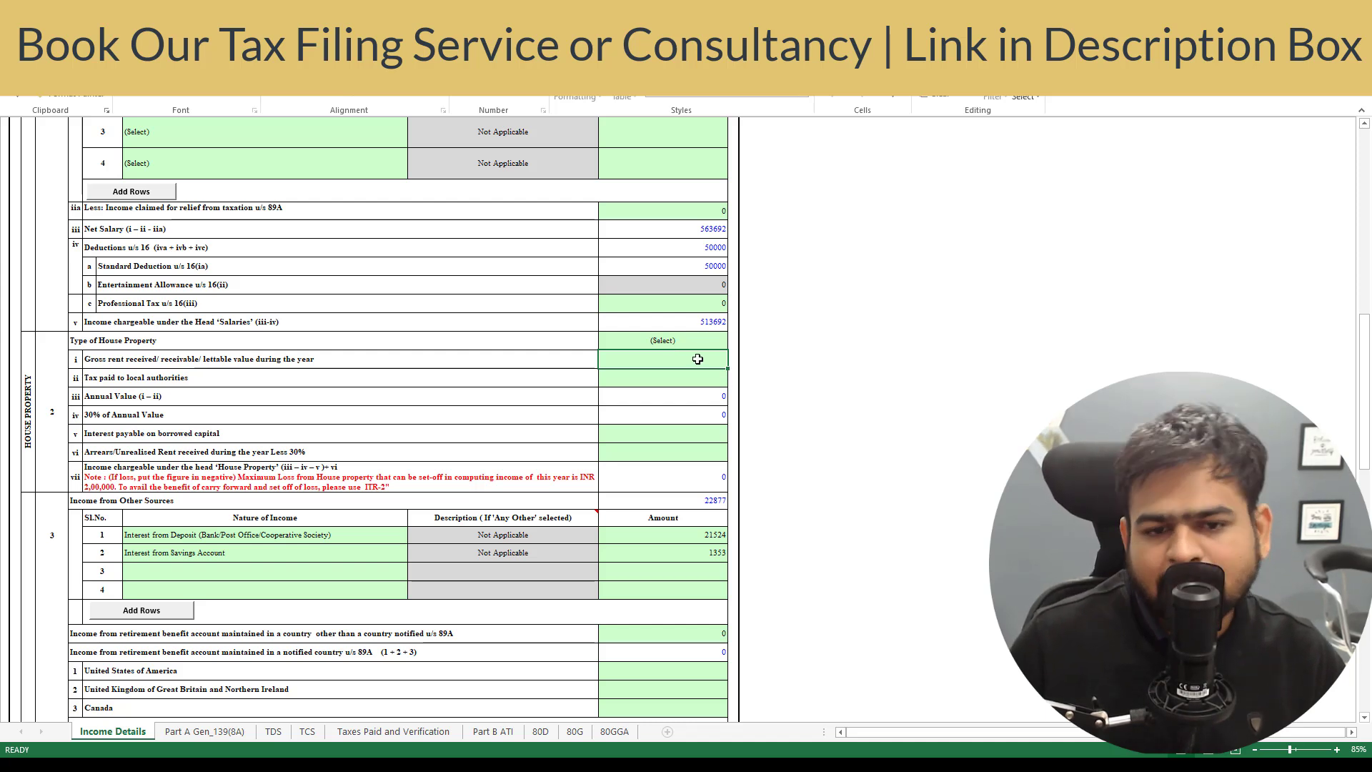
- Check the Other Sources amounts: deposit interest 21524 and savings interest 1353
scroll(432, 457, down, 5)
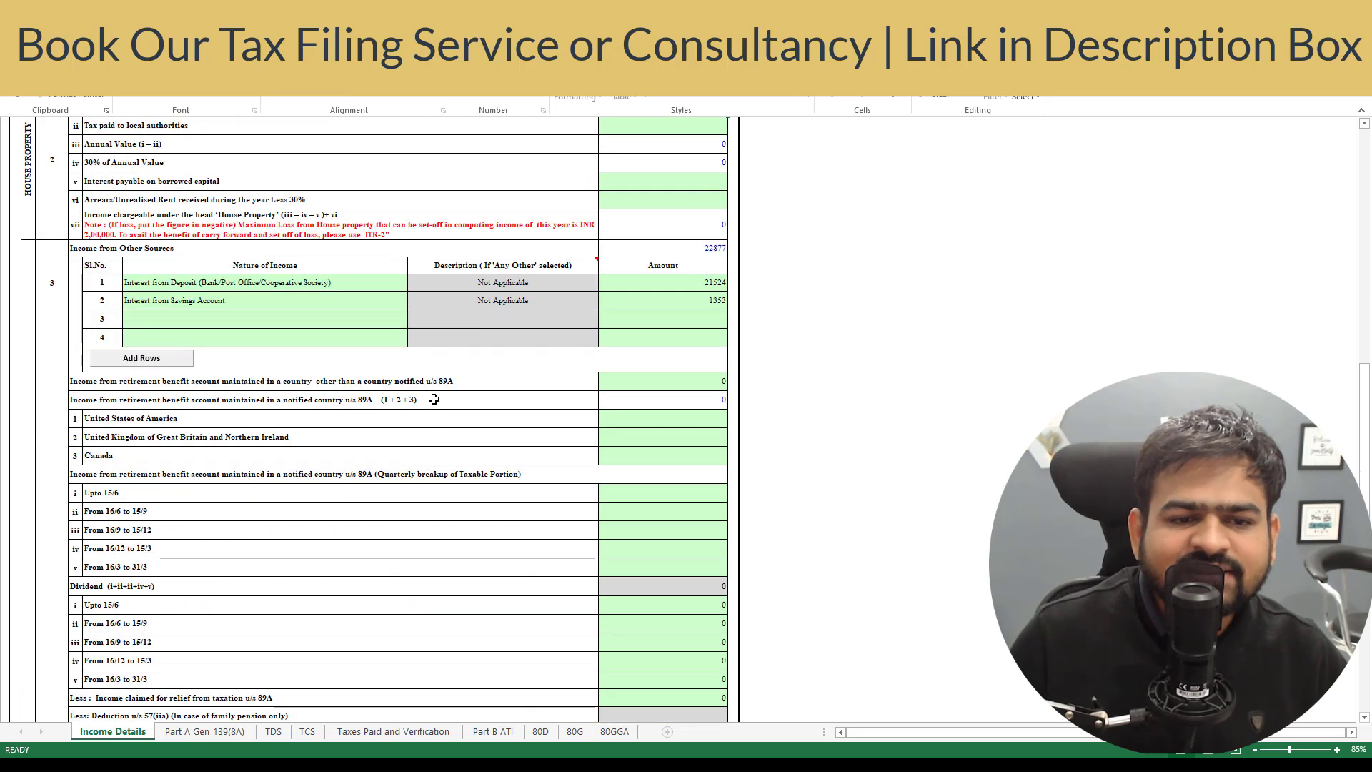
click(198, 282)
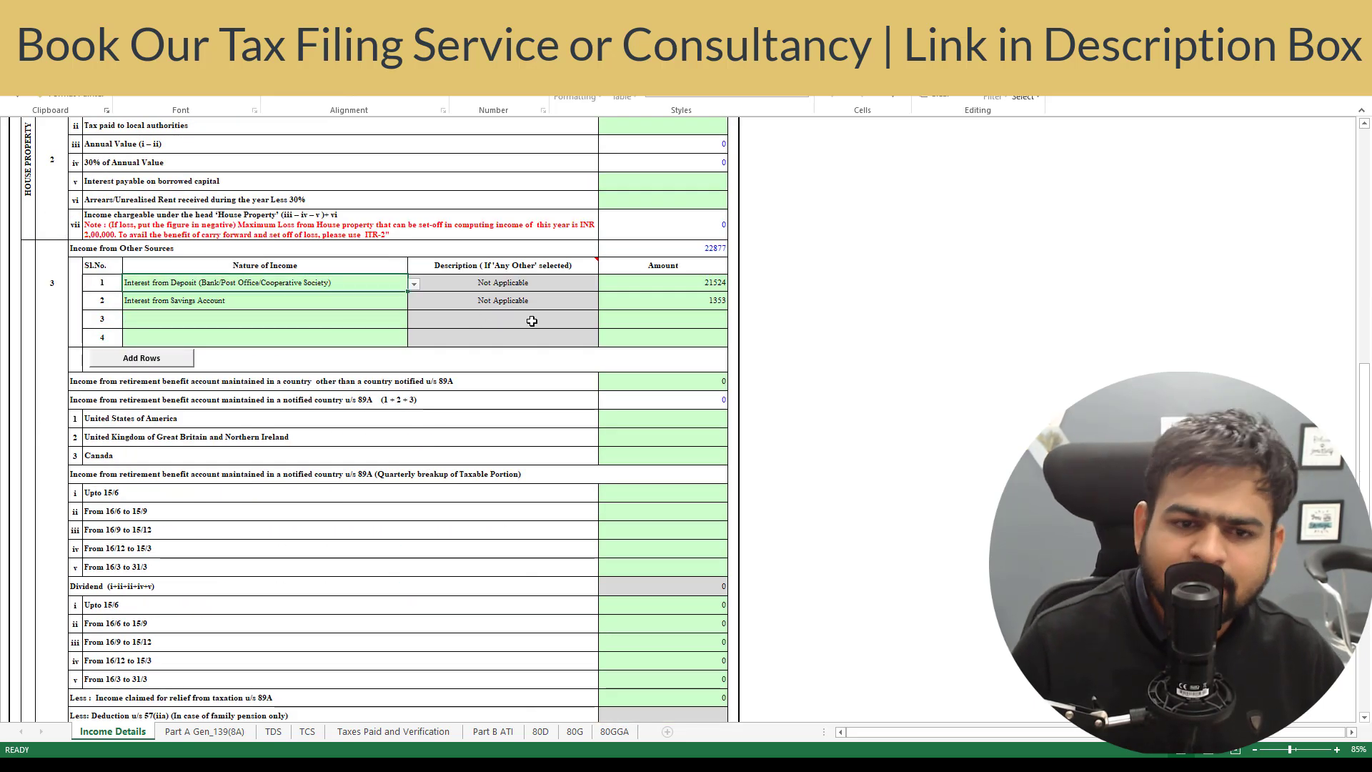
key(Right)
key(Right)
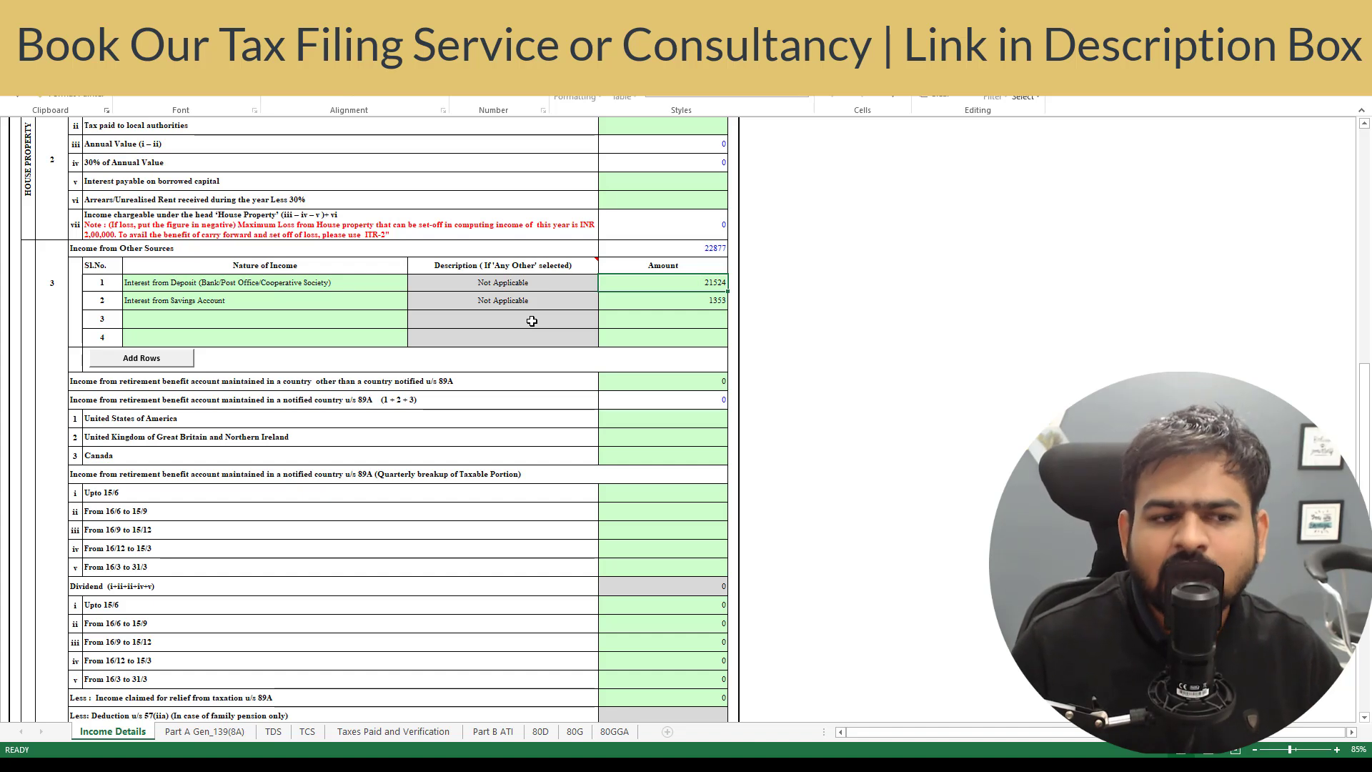
key(Down)
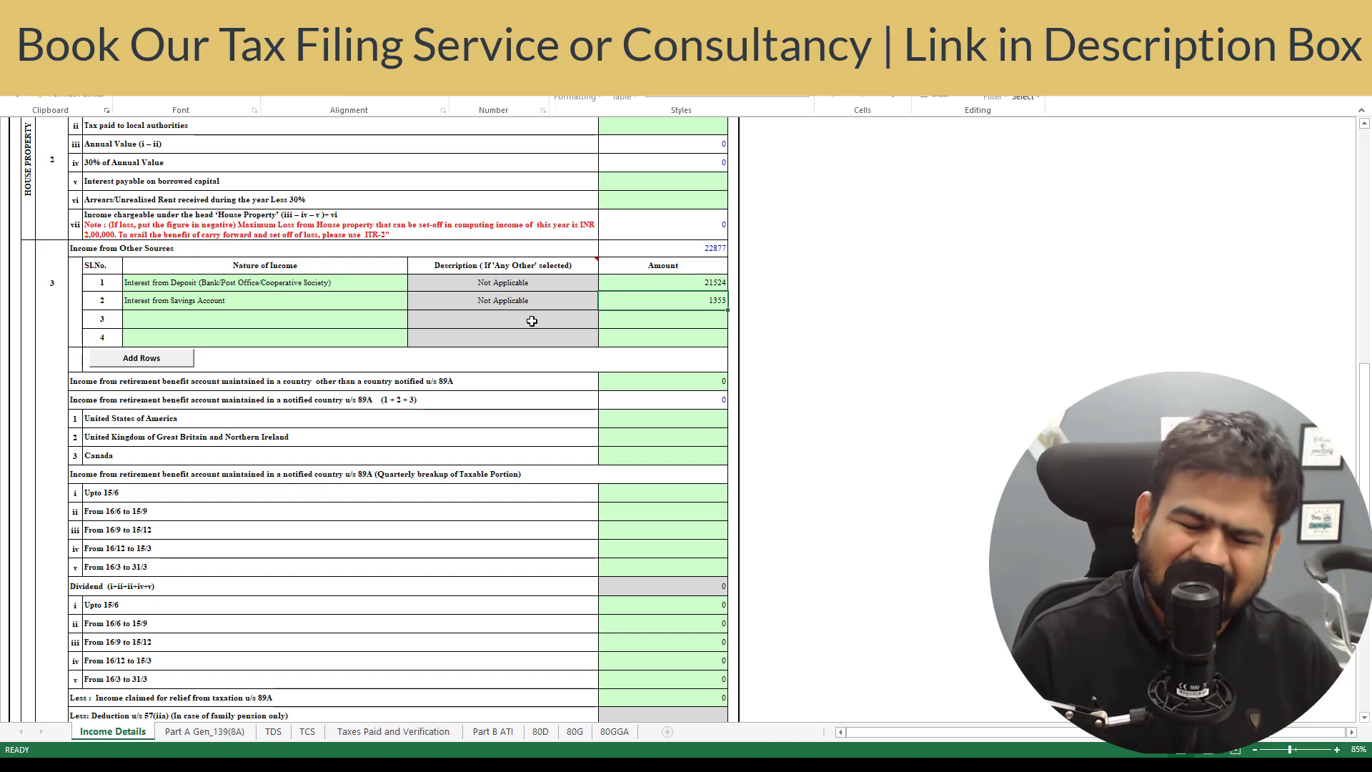
key(Up)
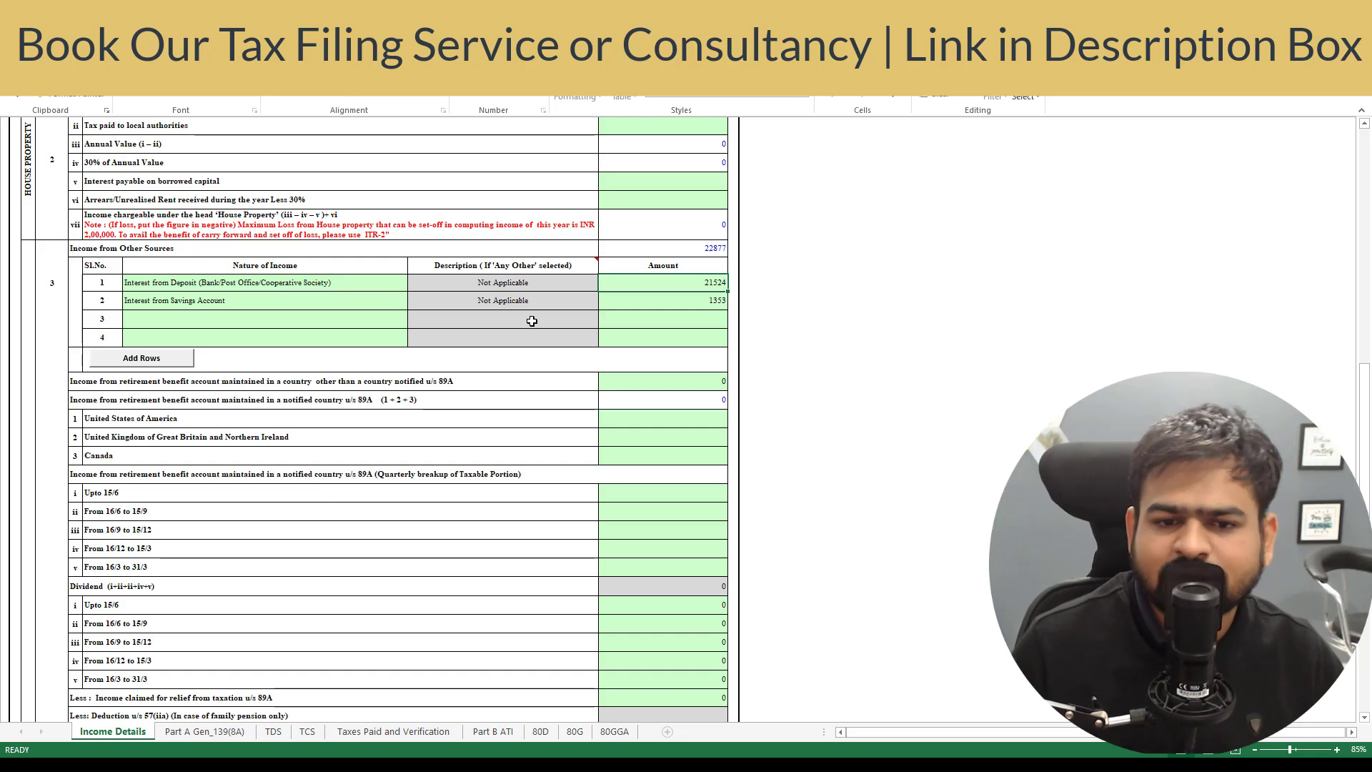
scroll(558, 401, down, 13)
scroll(561, 402, up, 3)
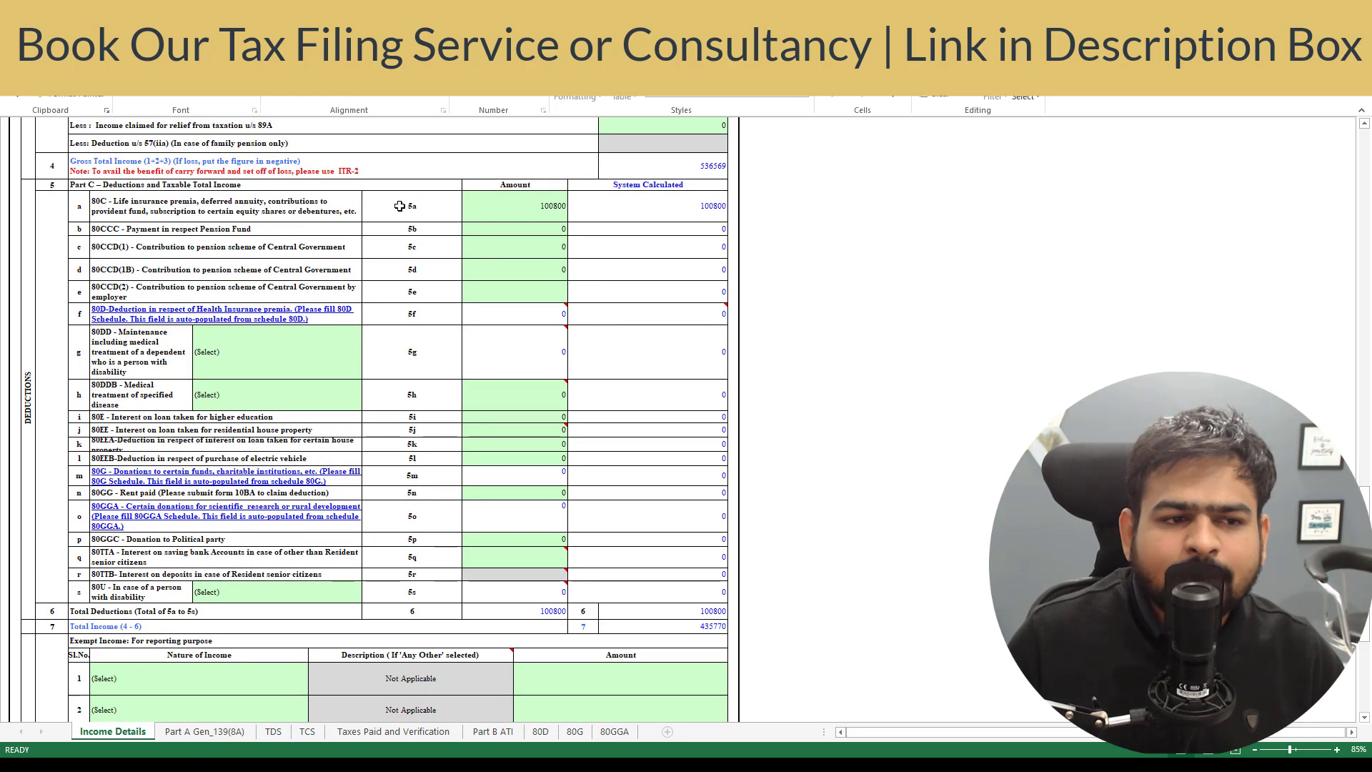
- Review the Part C deduction rows, confirming 80C of 100800, and select the 80D row 5f
click(389, 209)
click(724, 208)
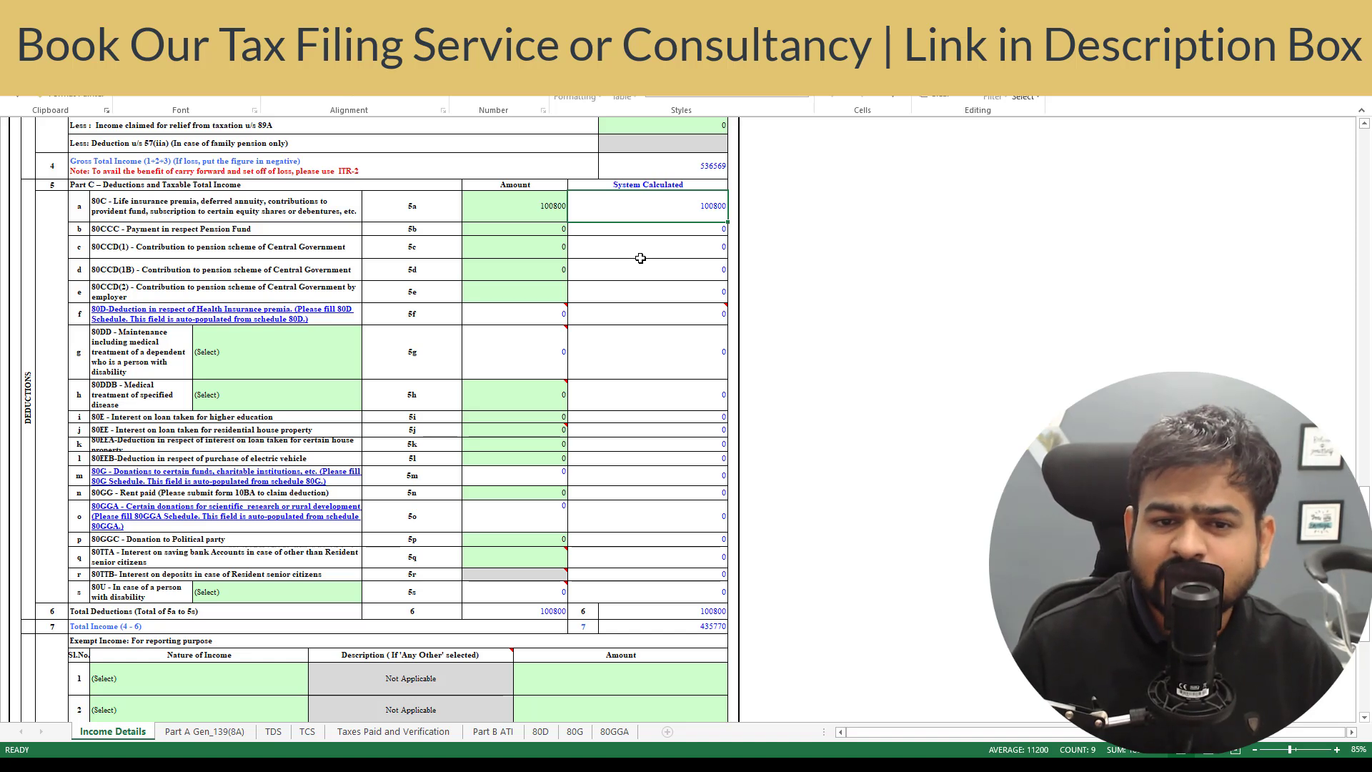
key(Down)
key(Up)
key(Down)
key(Down)
key(Down)
key(Down)
key(Down)
key(Down)
key(Down)
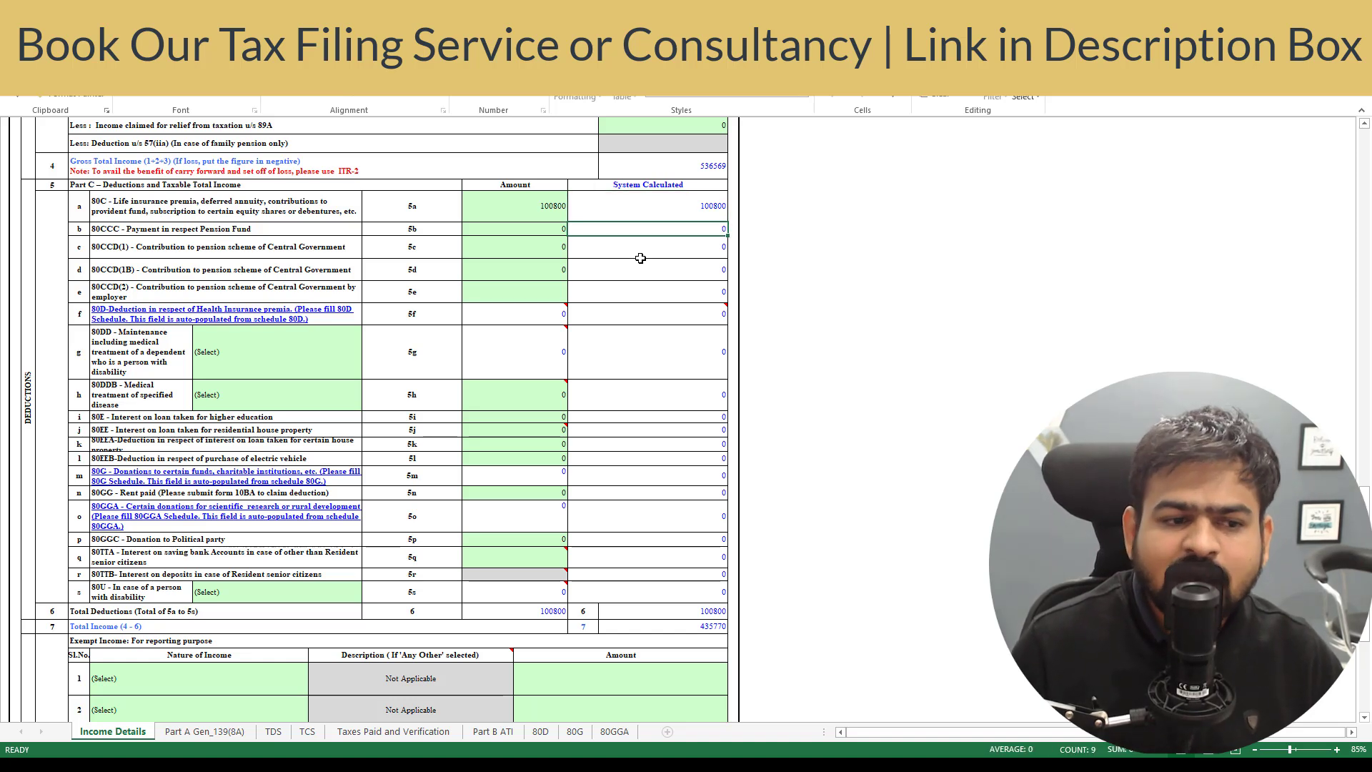
key(Left)
key(Left)
key(Left)
key(Up)
key(Left)
key(Down)
key(Down)
key(Down)
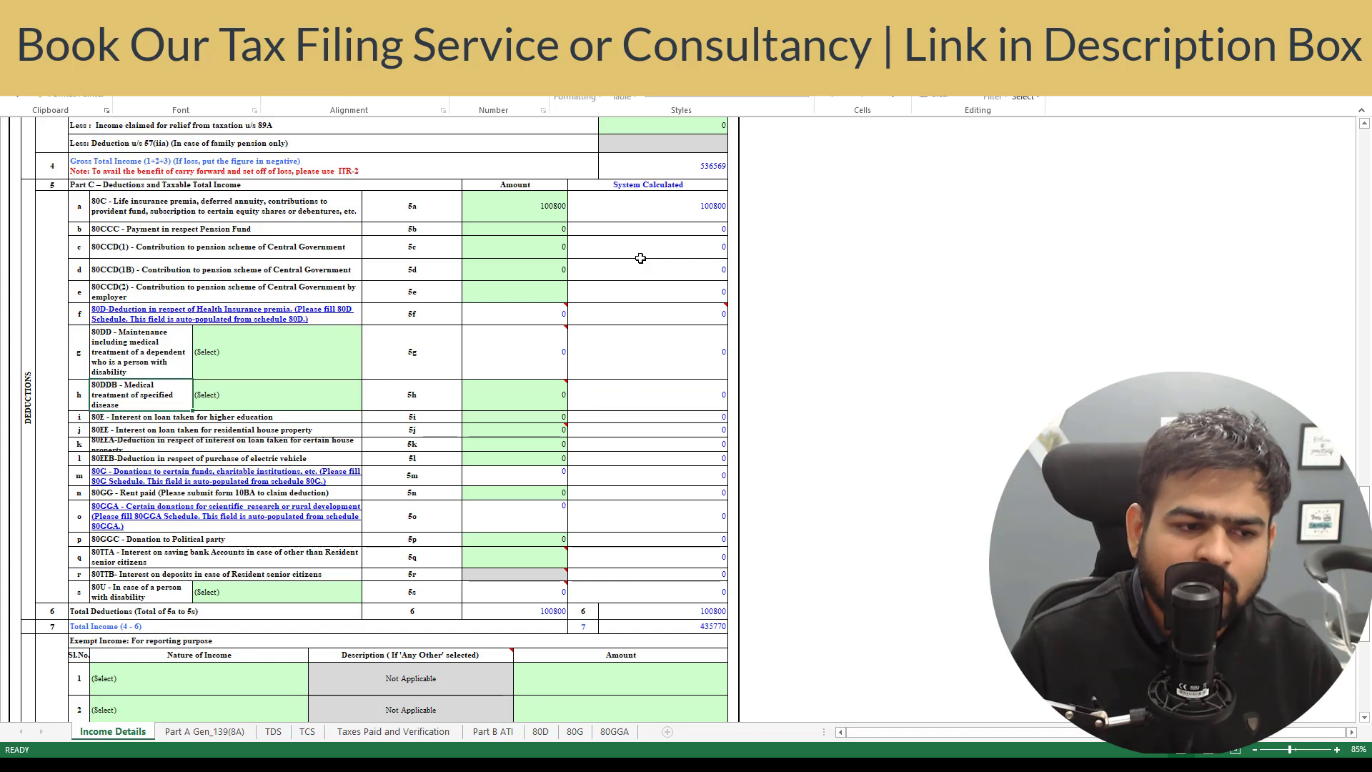
click(415, 314)
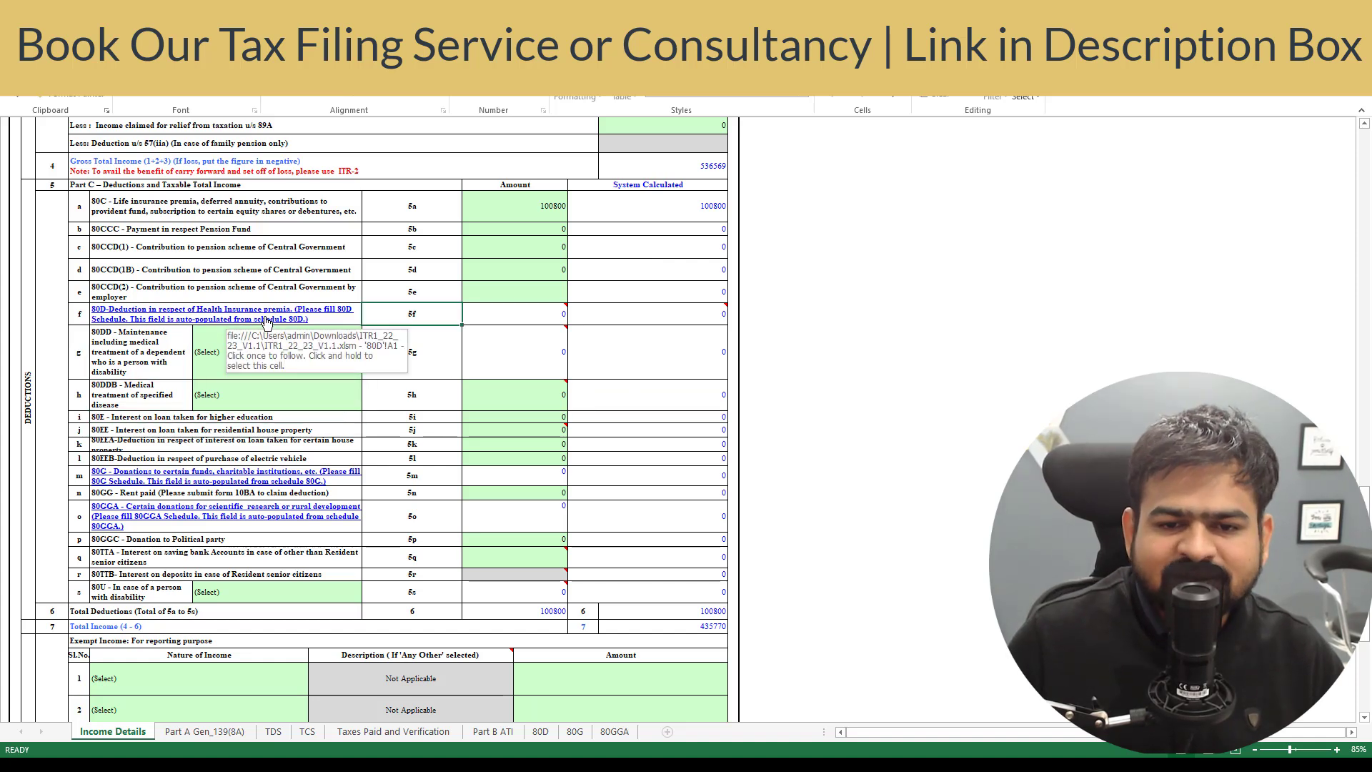
- Open the 80D schedule and answer No to the self-and-family senior-citizen question
click(289, 322)
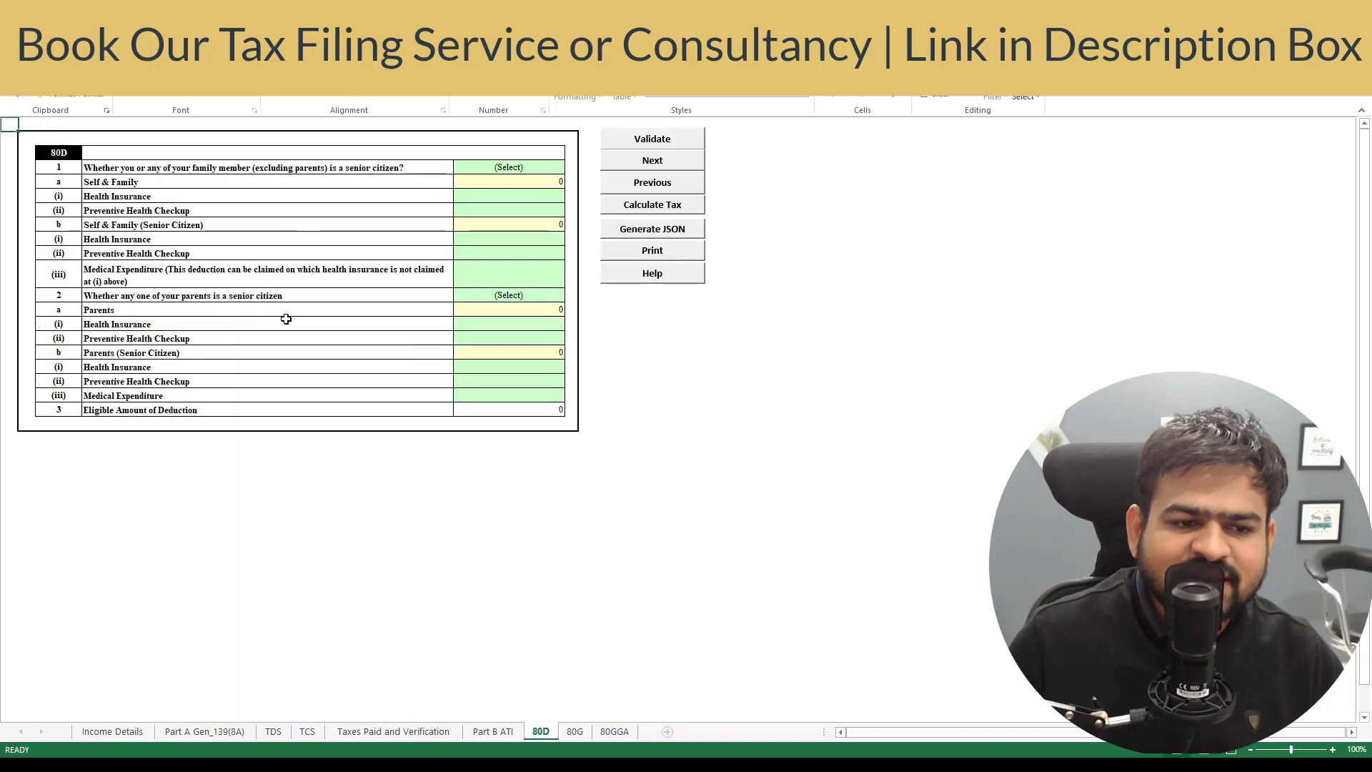
click(125, 166)
click(332, 212)
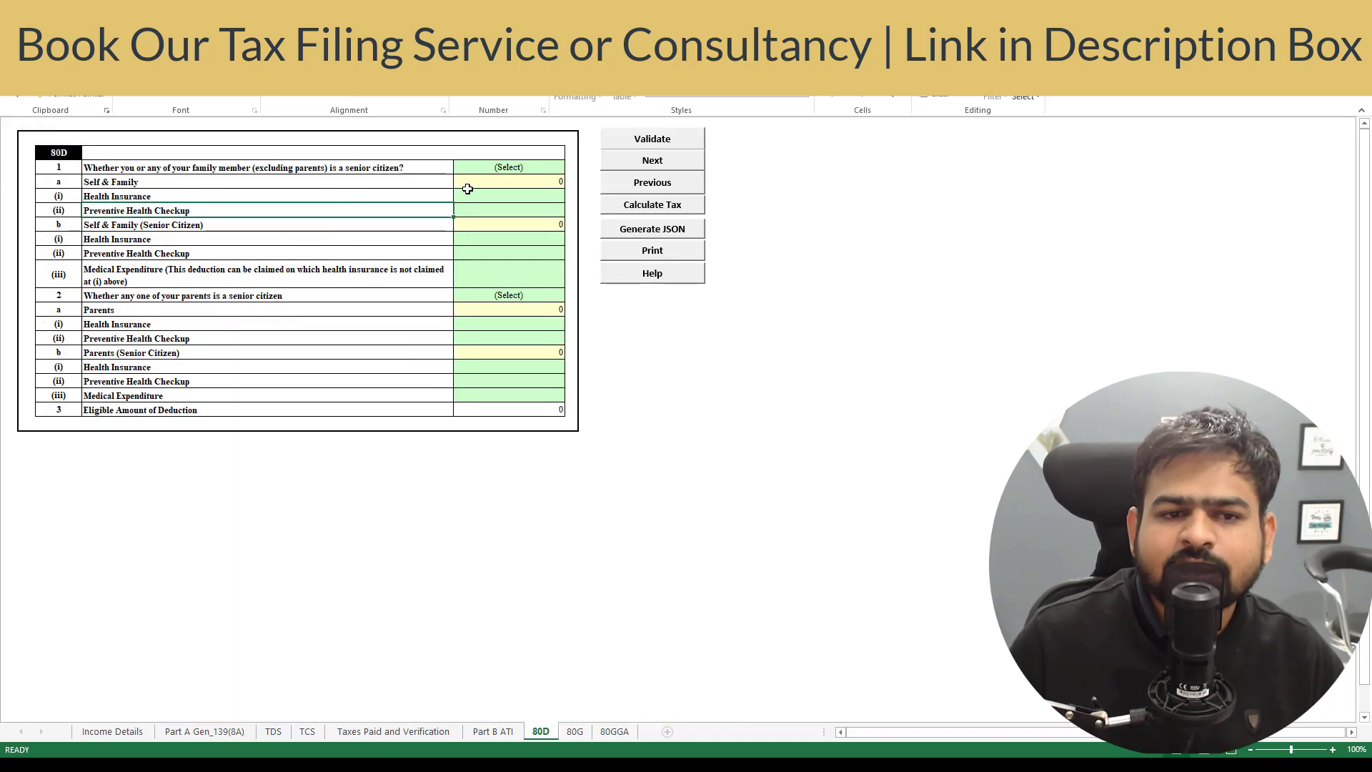
click(495, 171)
click(571, 167)
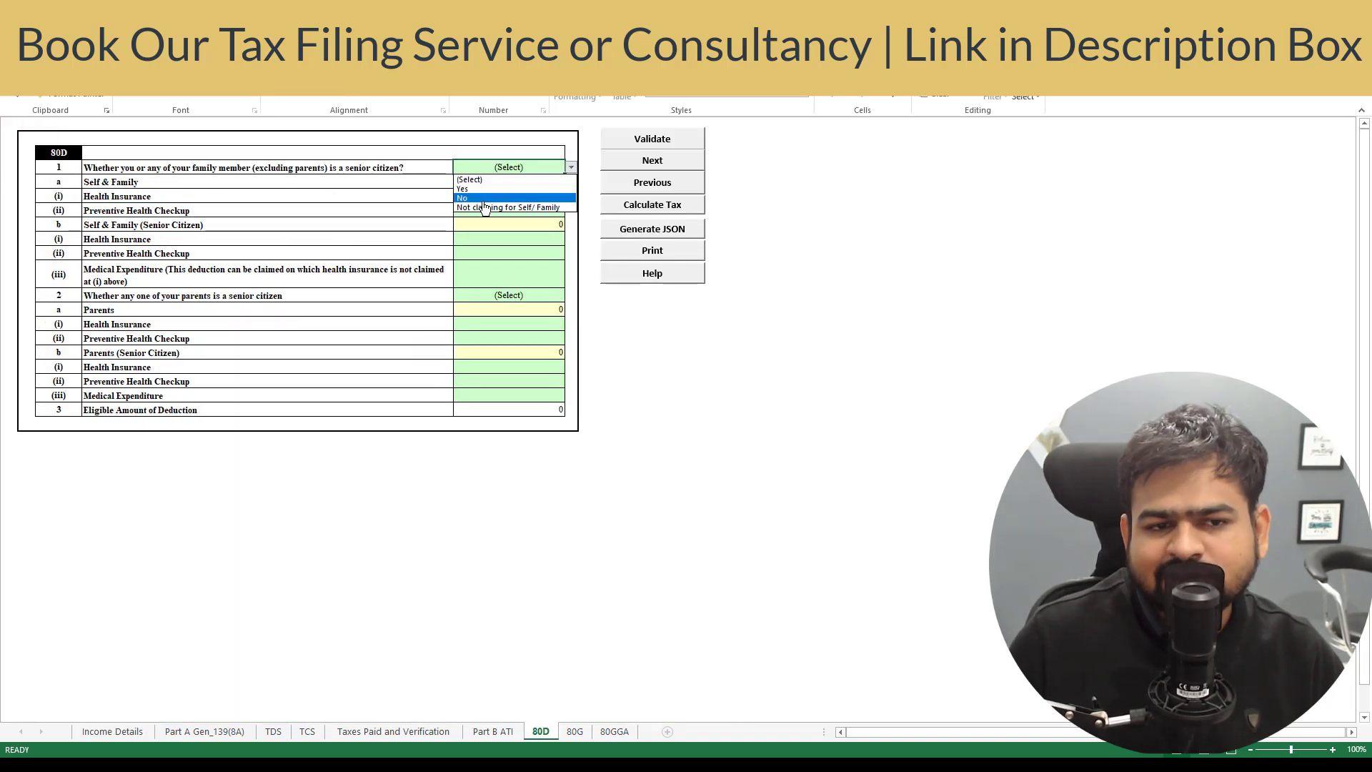
click(473, 200)
- Answer No for parents being senior citizens and validate the 80D sheet as OK
click(512, 210)
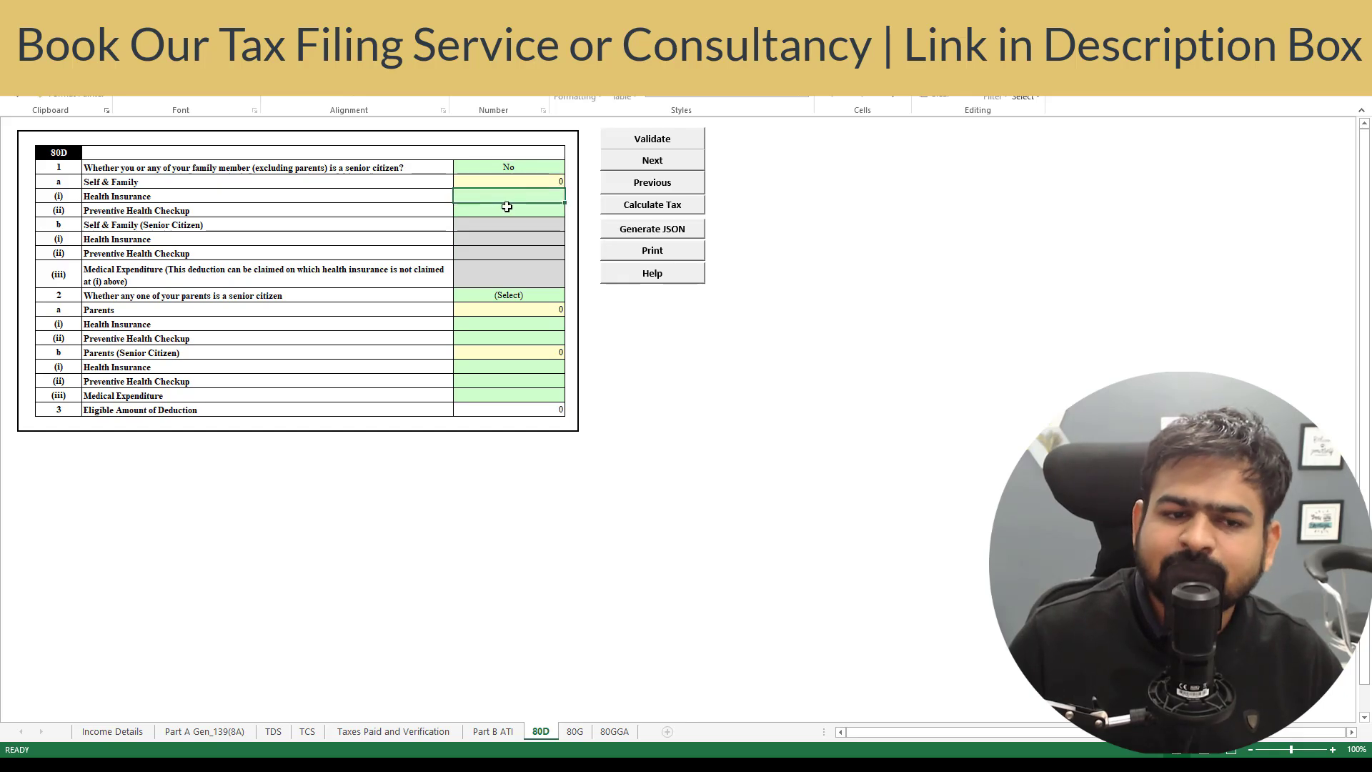
click(546, 295)
click(571, 295)
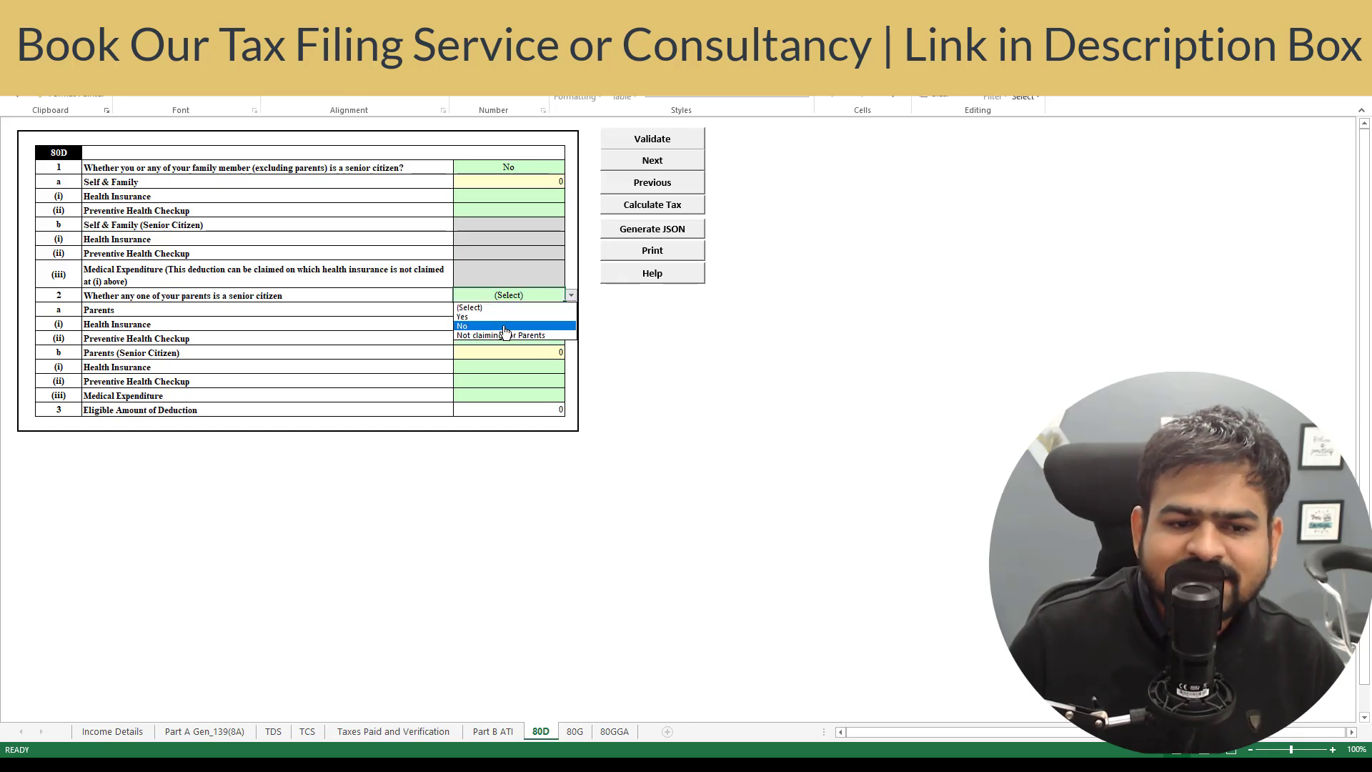
click(505, 333)
click(661, 143)
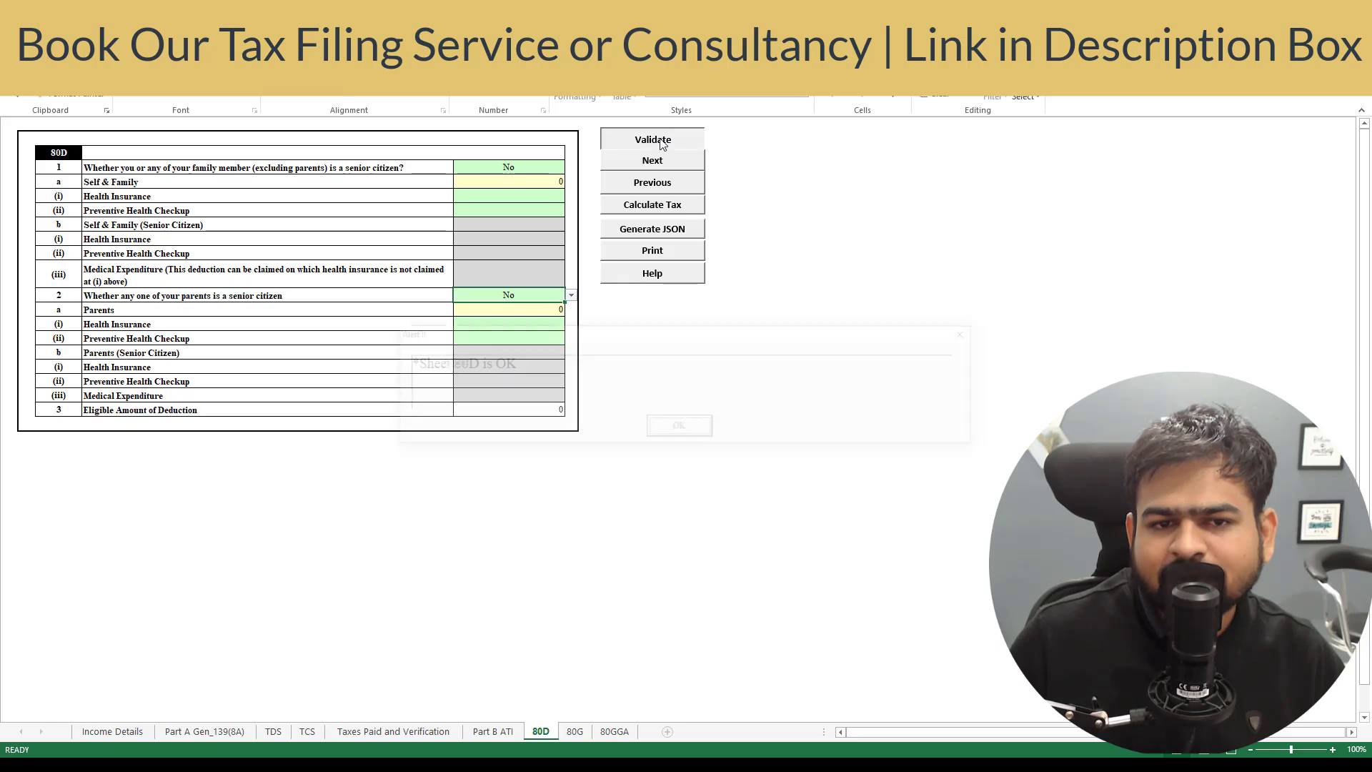
click(679, 427)
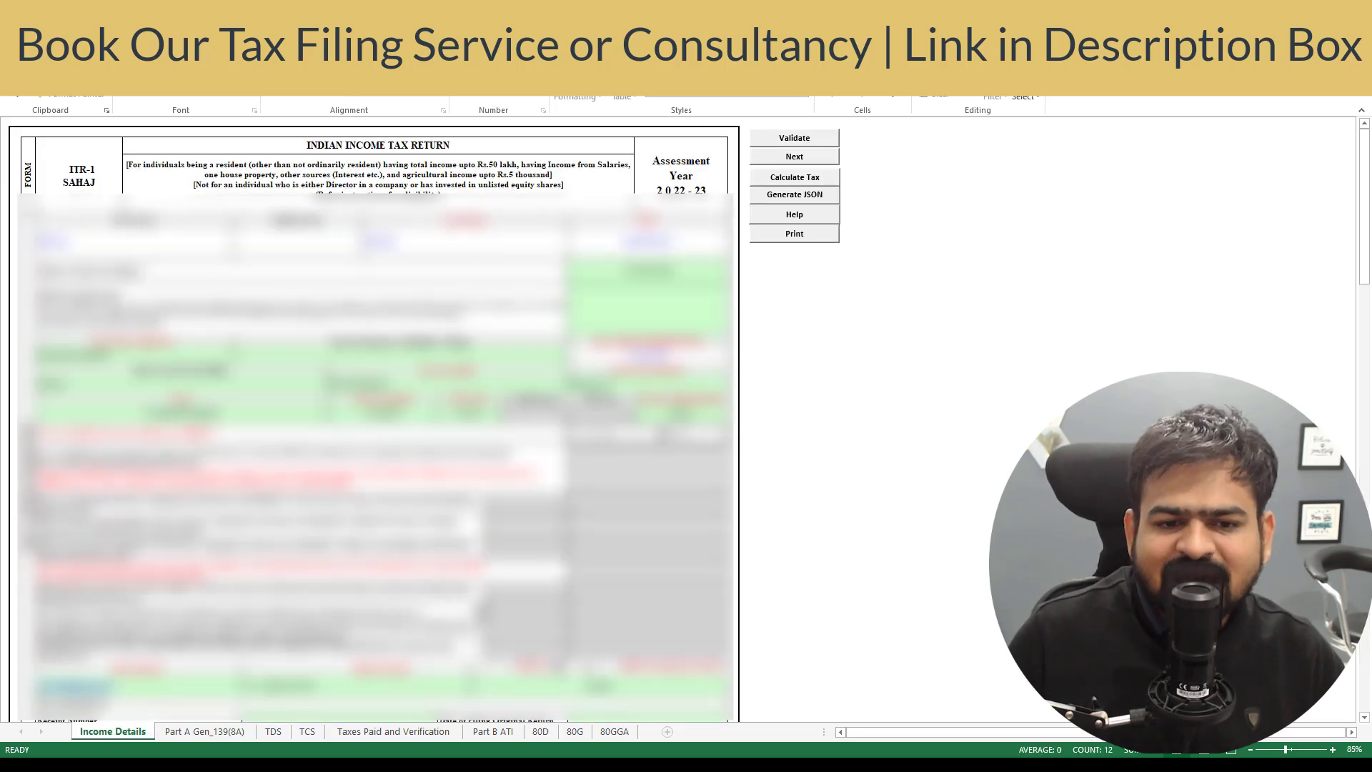
- Validate the Taxes Paid sheet and enter Delhi as the place of verification
click(794, 156)
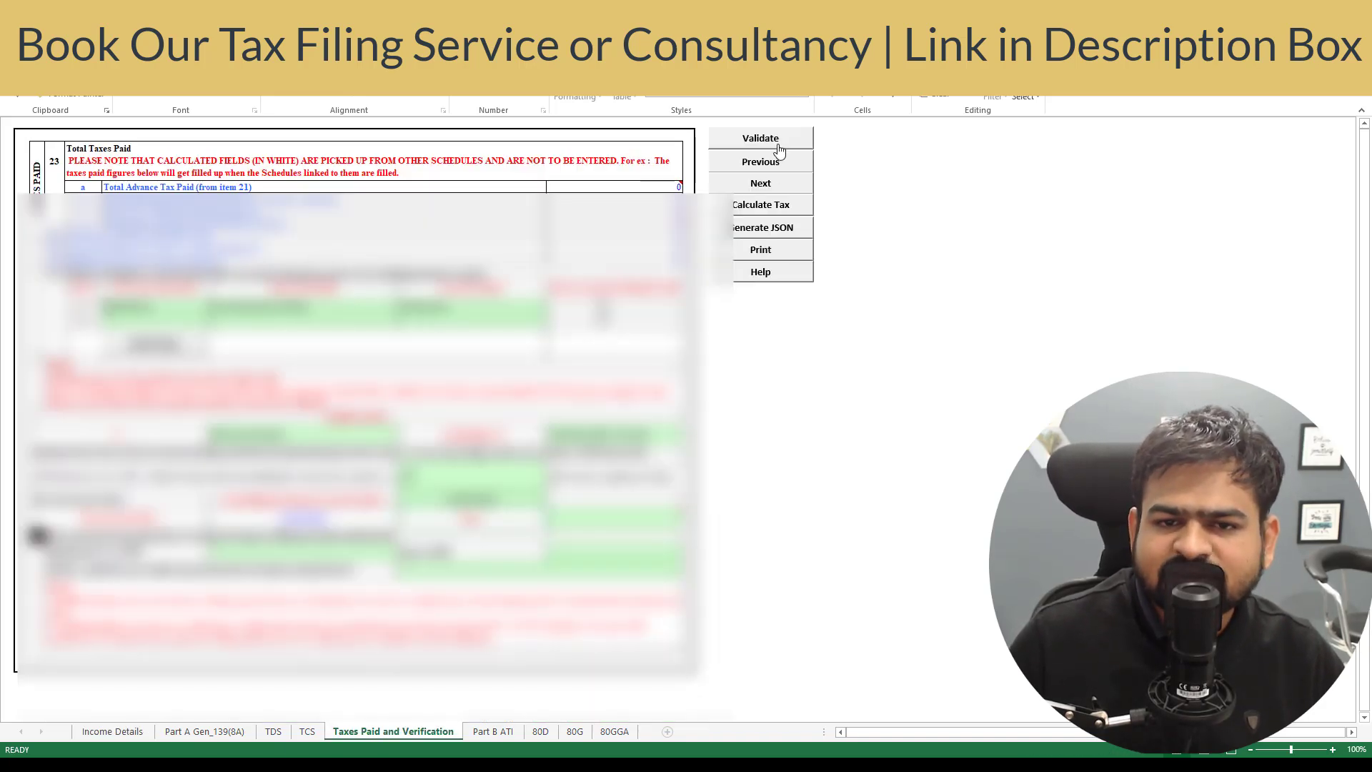
click(779, 147)
click(672, 509)
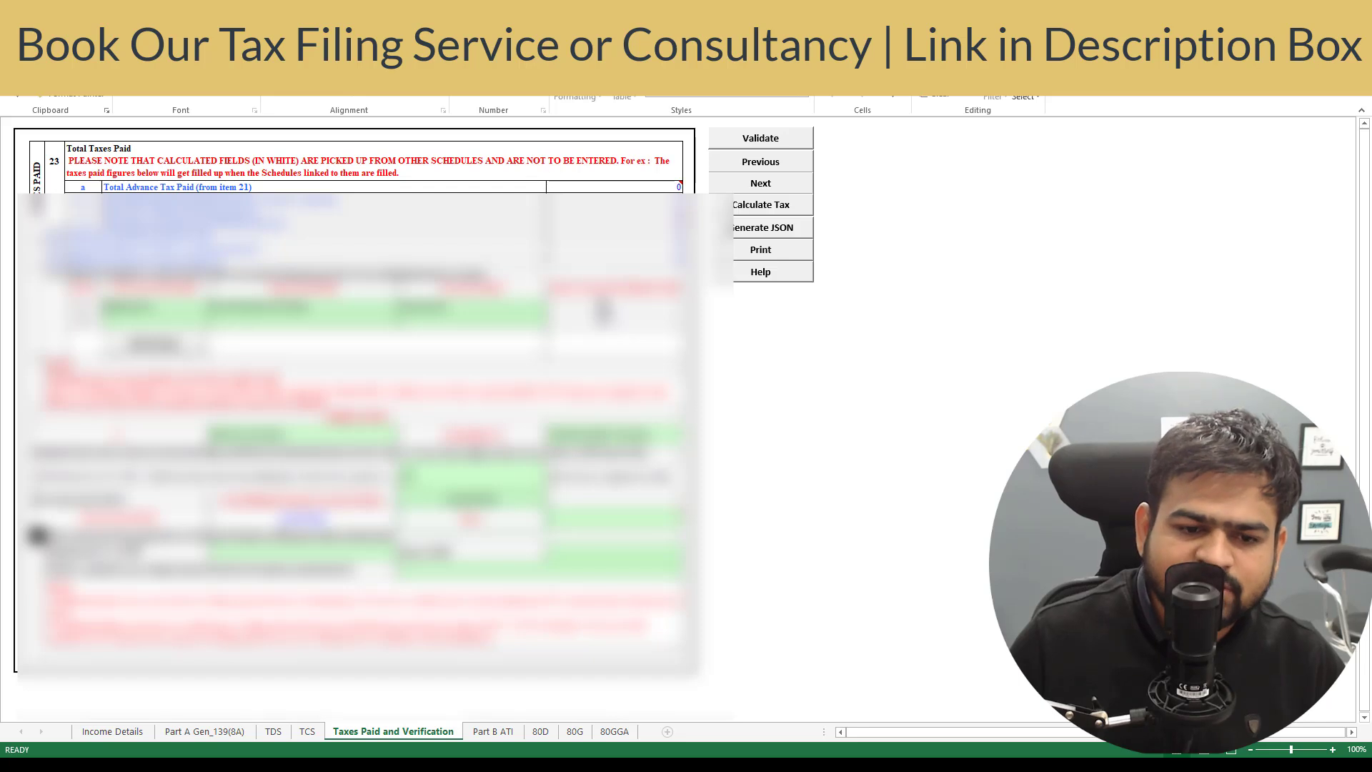
click(604, 525)
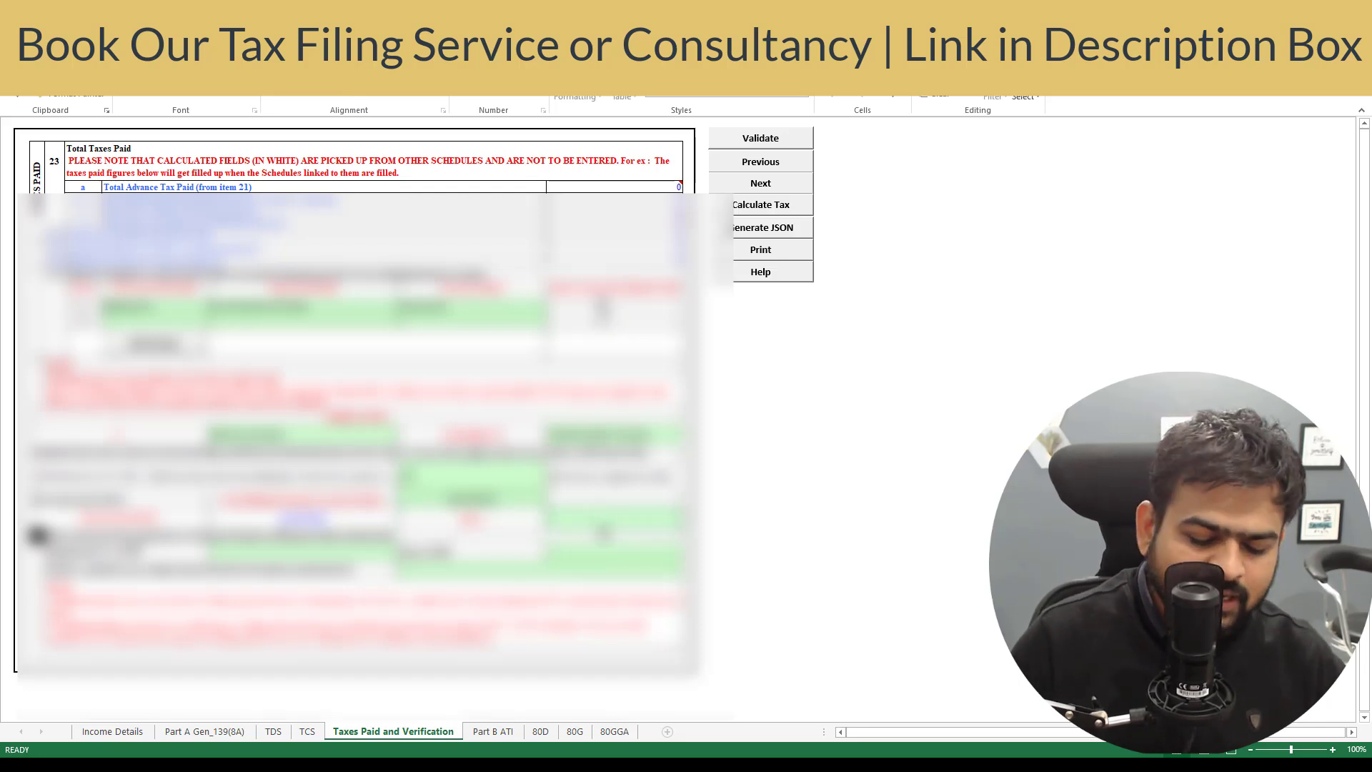
text(Delhi)
key(Return)
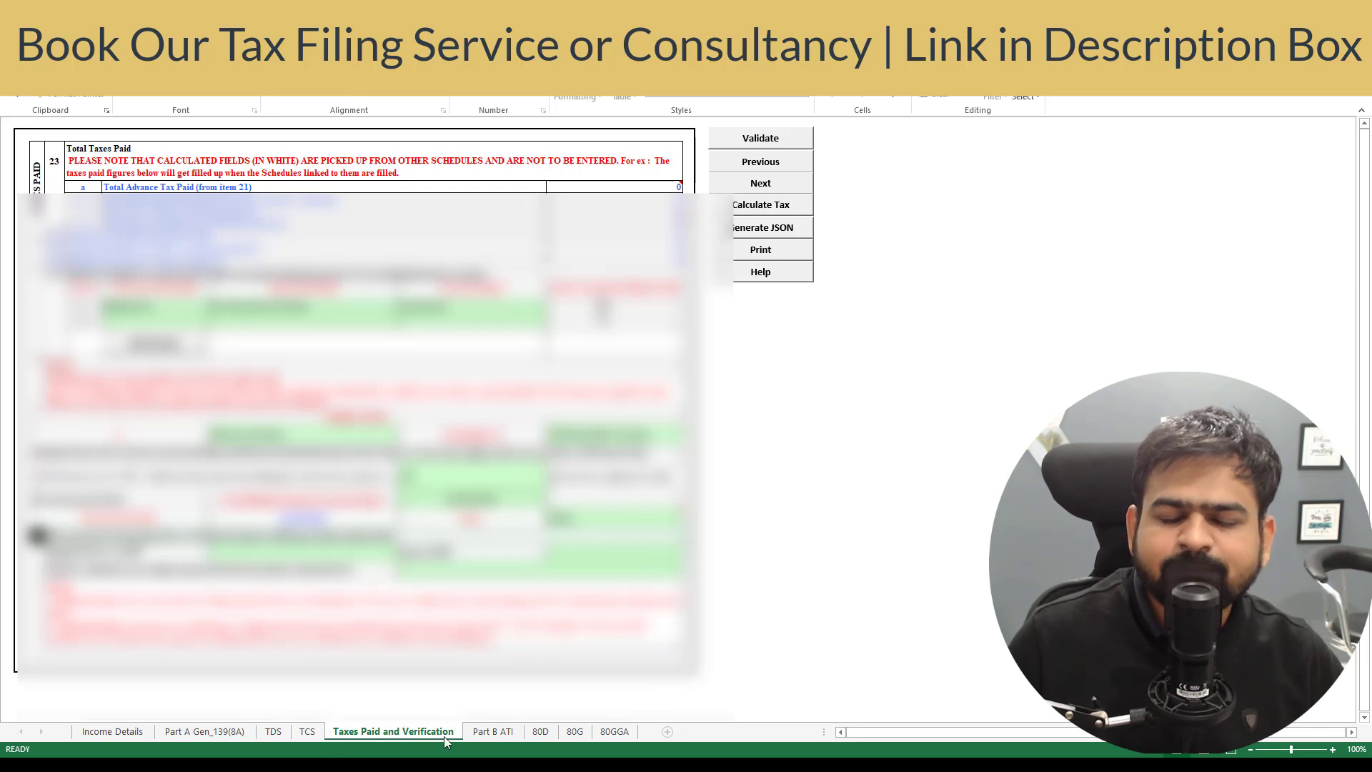
- Calculate tax and confirm the full 87A rebate, leaving the 1000 fee u/s 234F payable
click(776, 212)
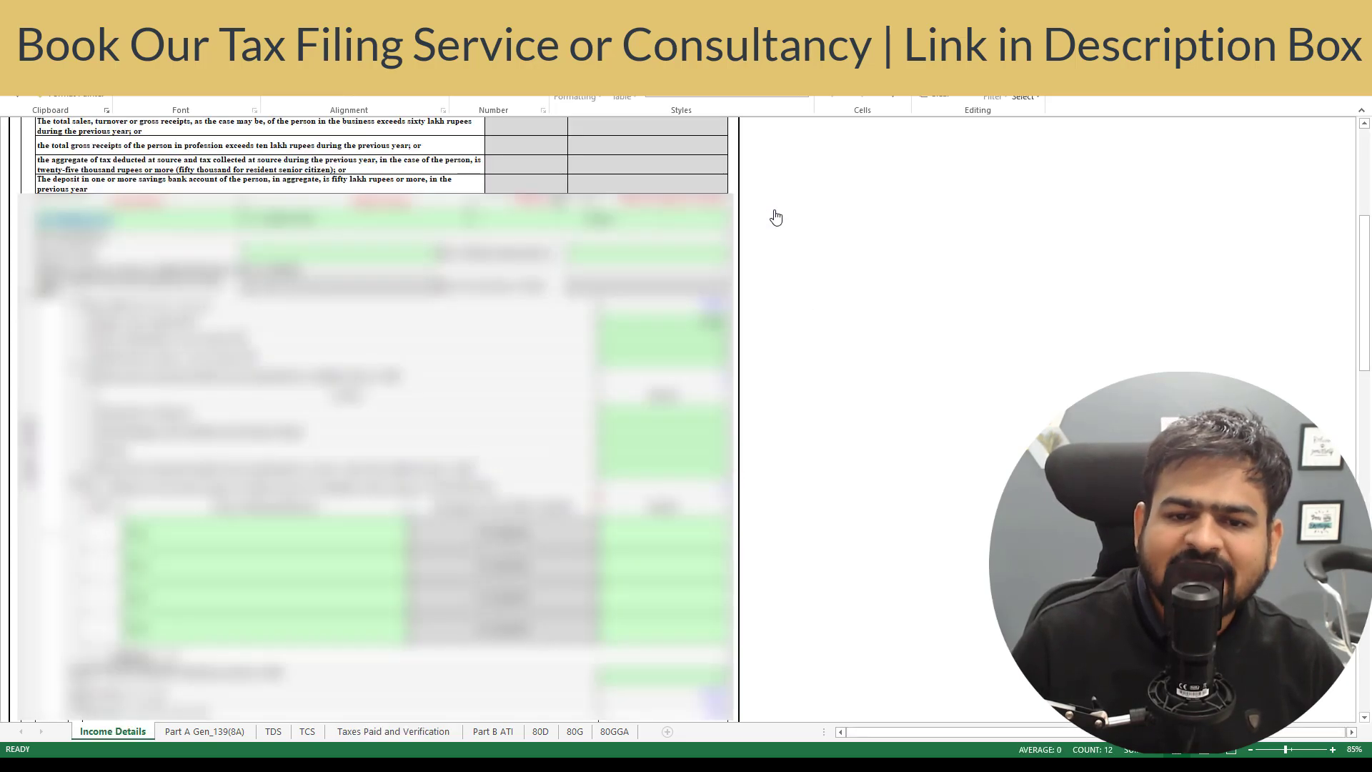
scroll(627, 387, down, 20)
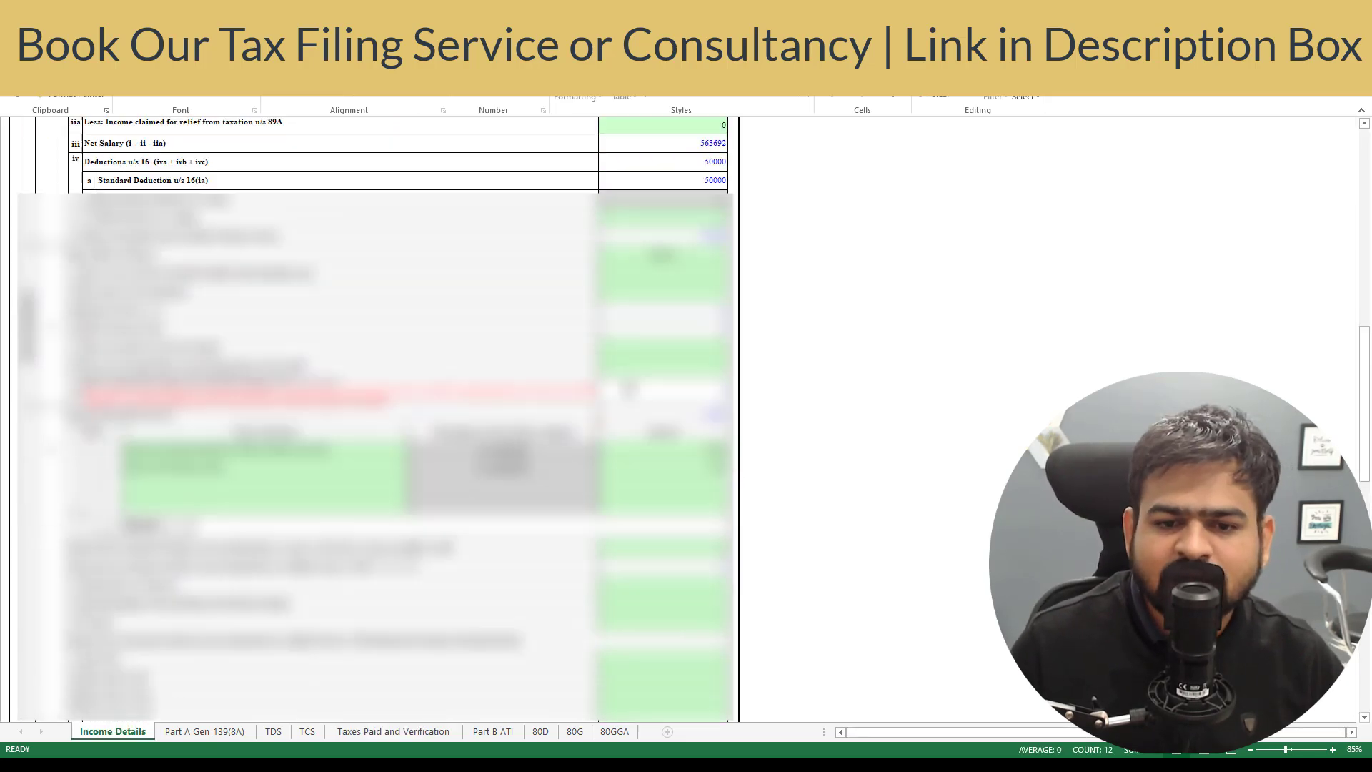
click(709, 358)
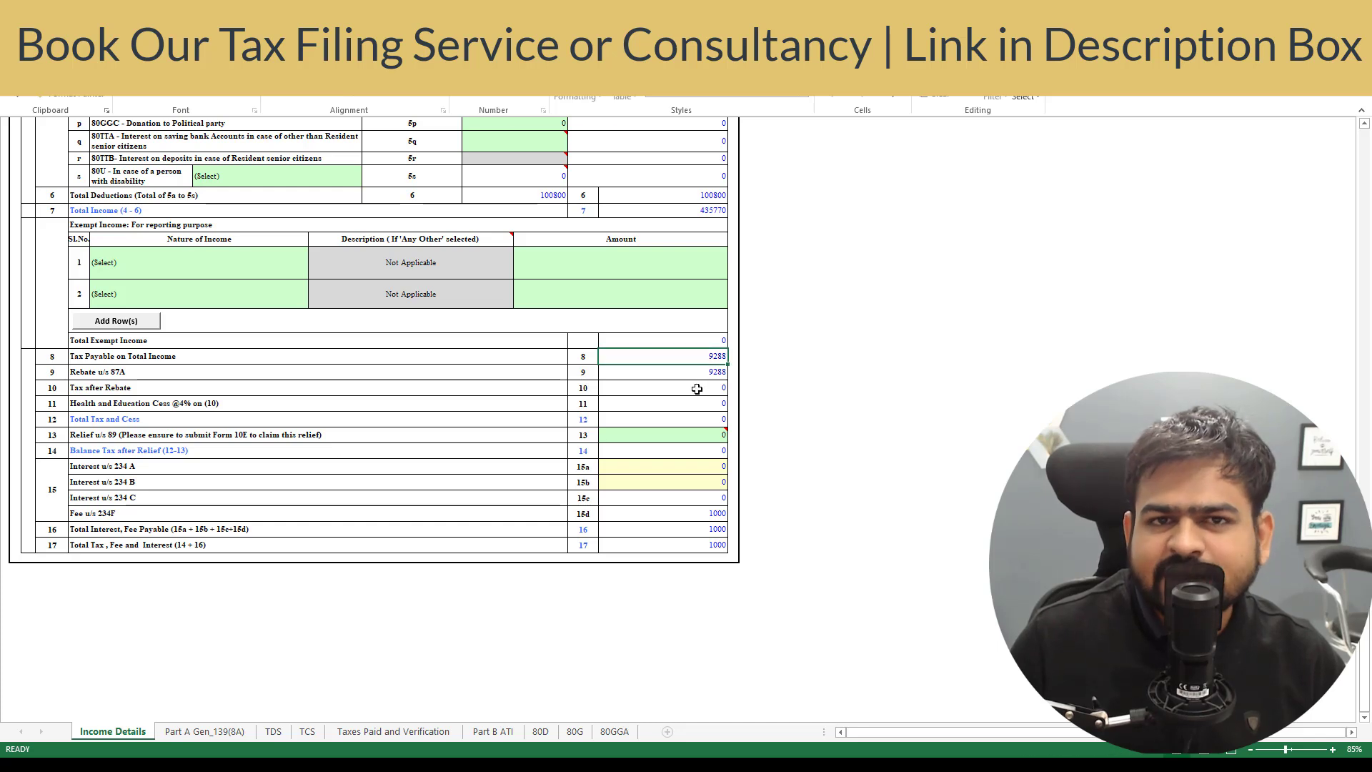
click(707, 375)
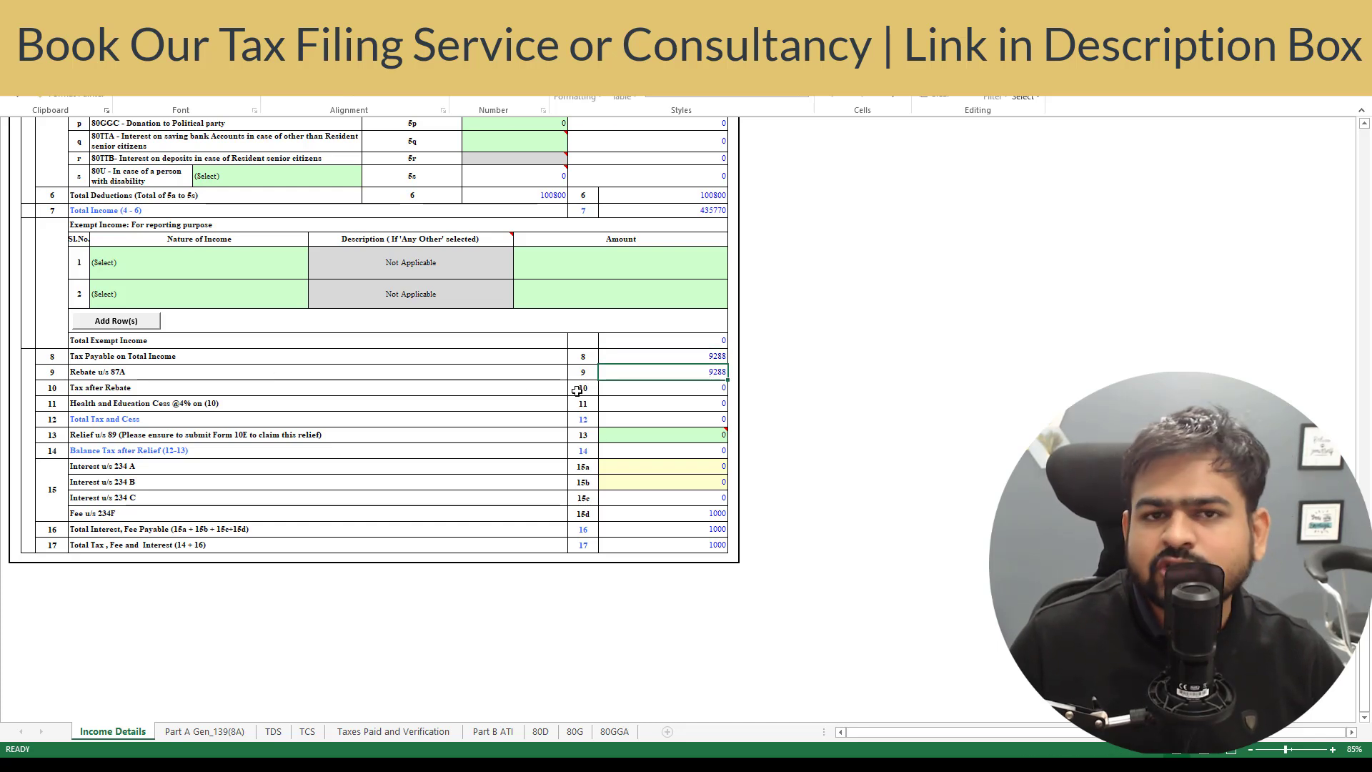
click(664, 515)
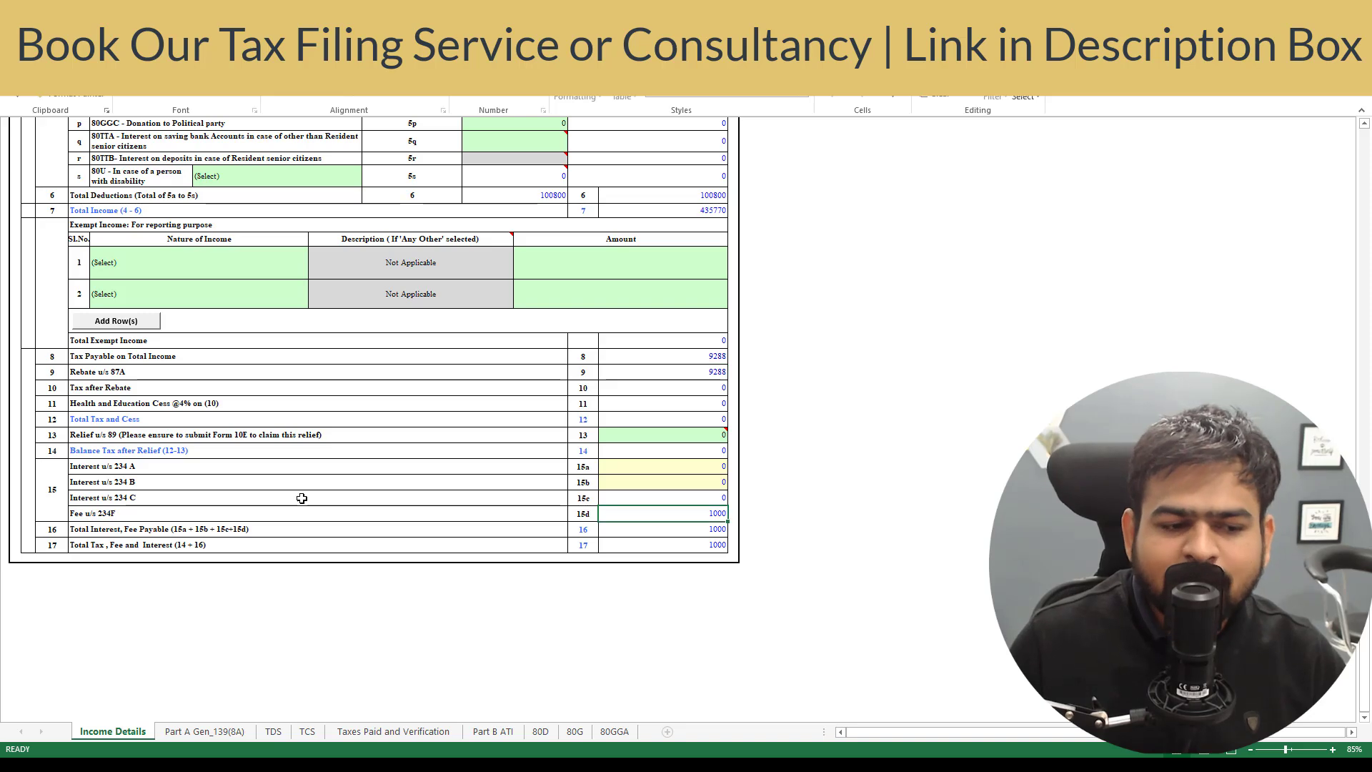
click(358, 734)
click(624, 252)
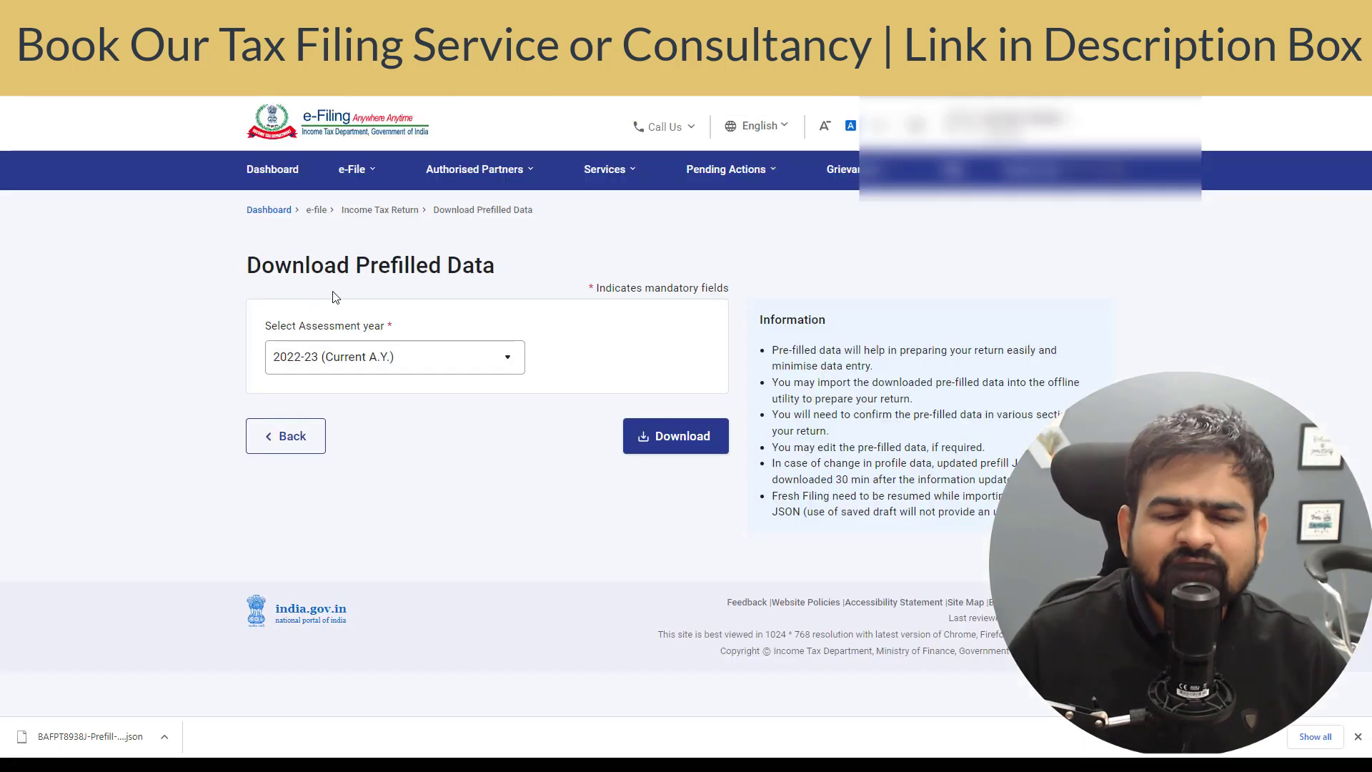
- Start a new Income Tax e-Pay payment as Self-Assessment Tax (300) for the chosen assessment year
click(370, 172)
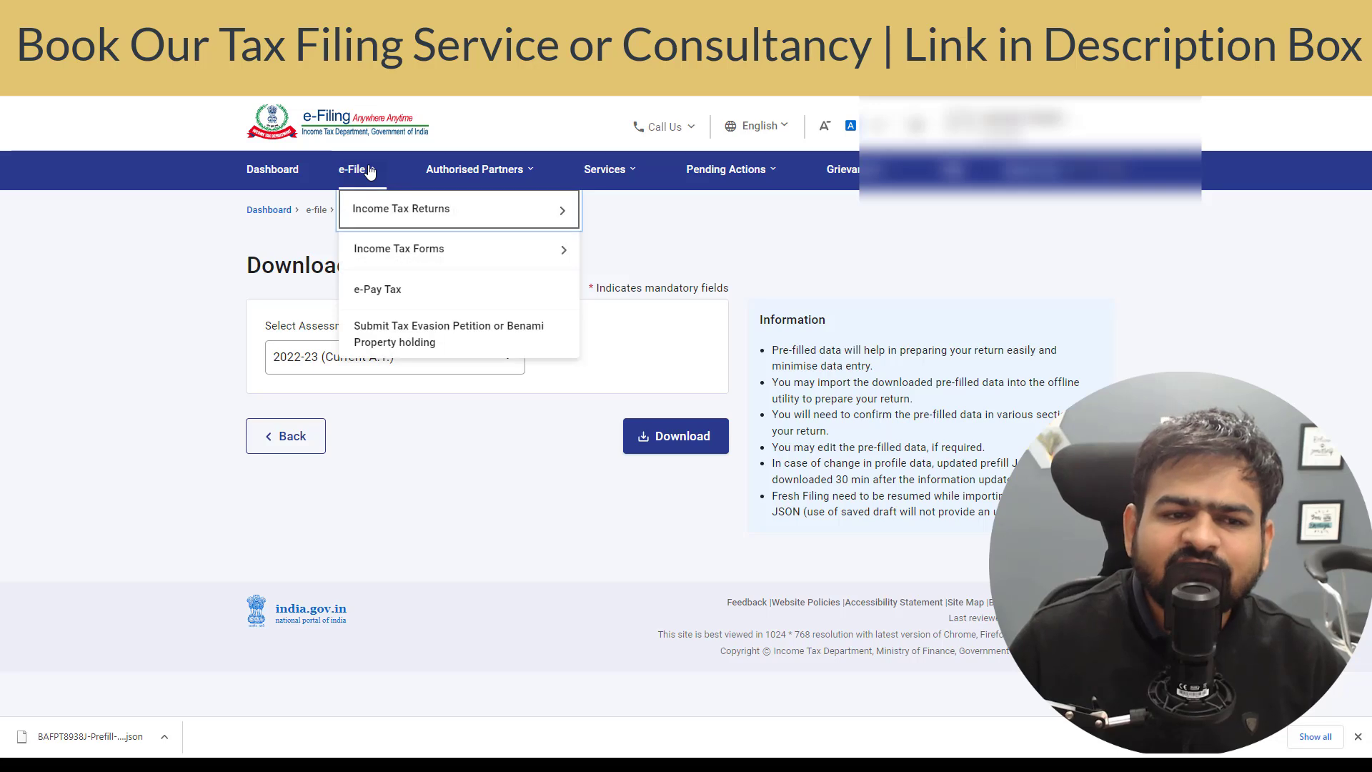
click(378, 289)
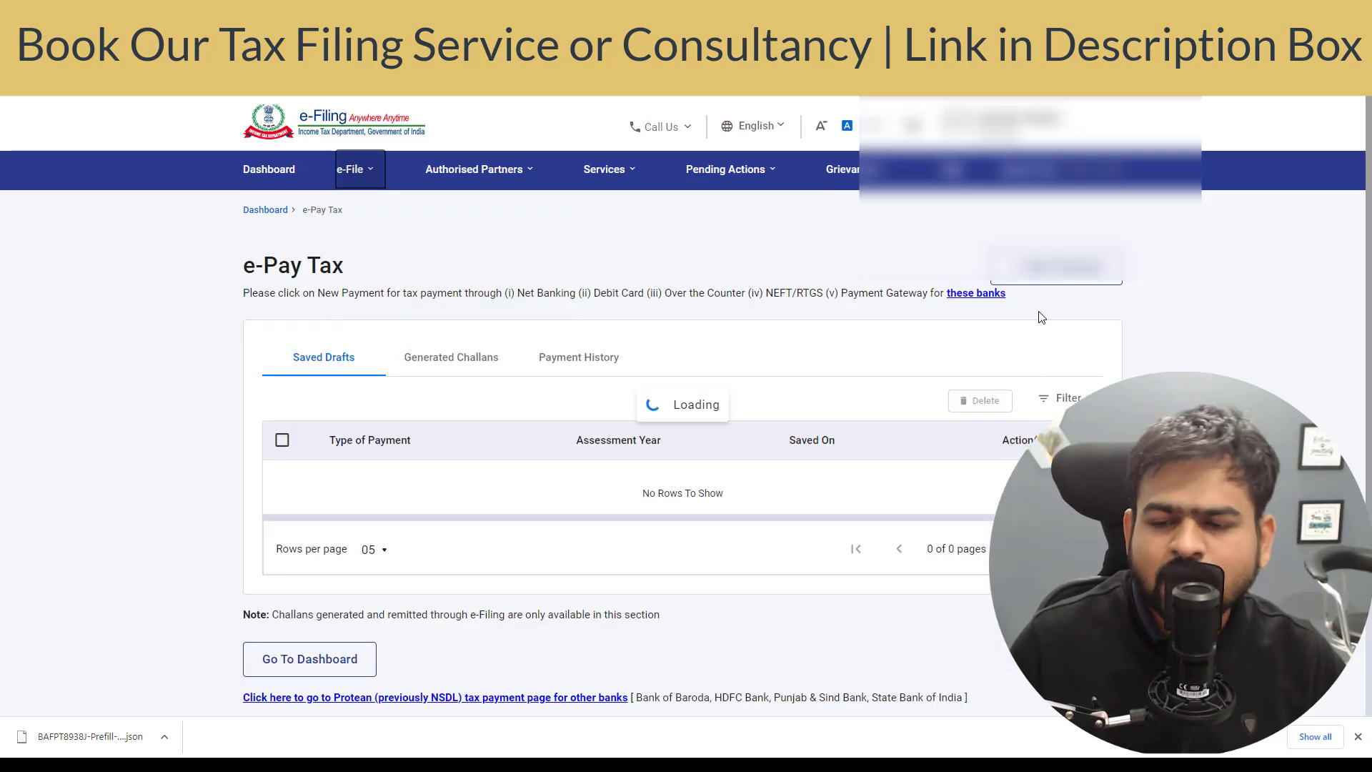
click(1056, 269)
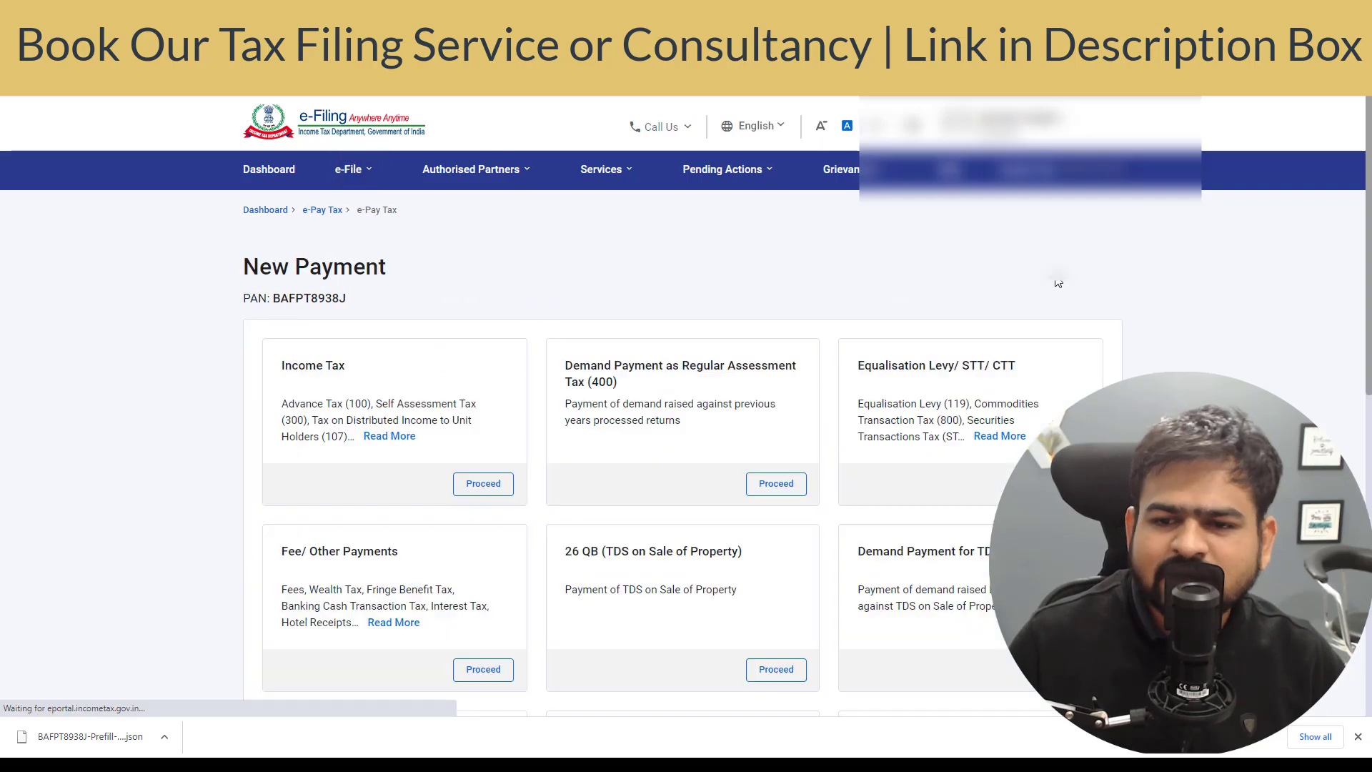
click(474, 492)
click(383, 481)
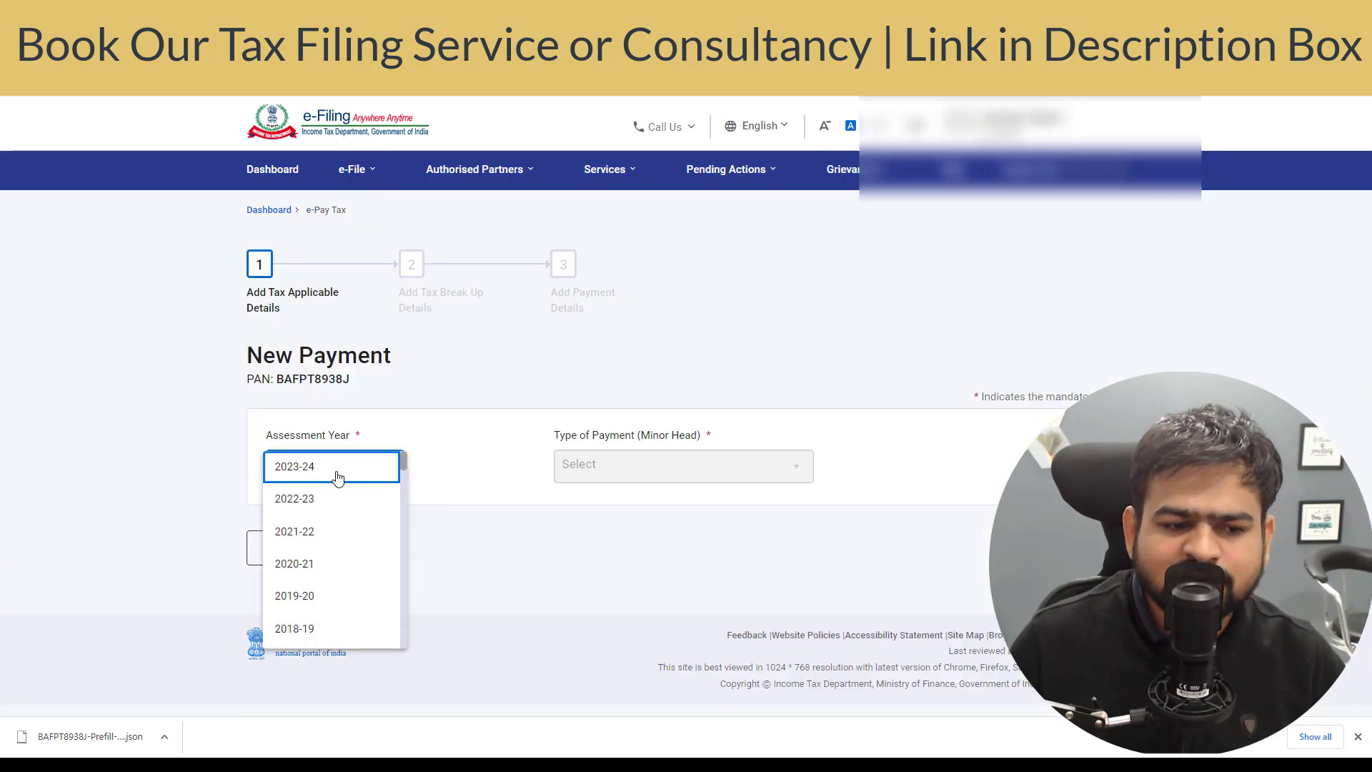
click(338, 478)
click(604, 474)
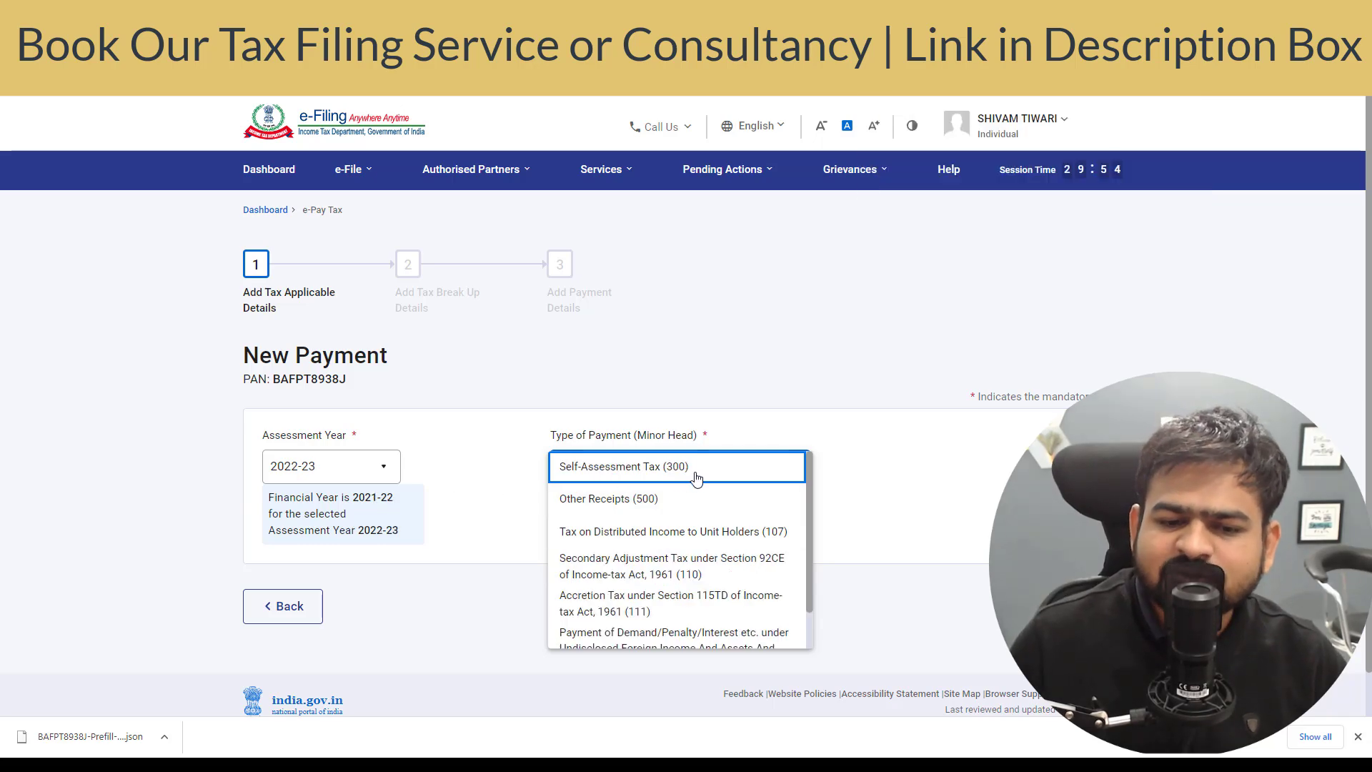
click(697, 472)
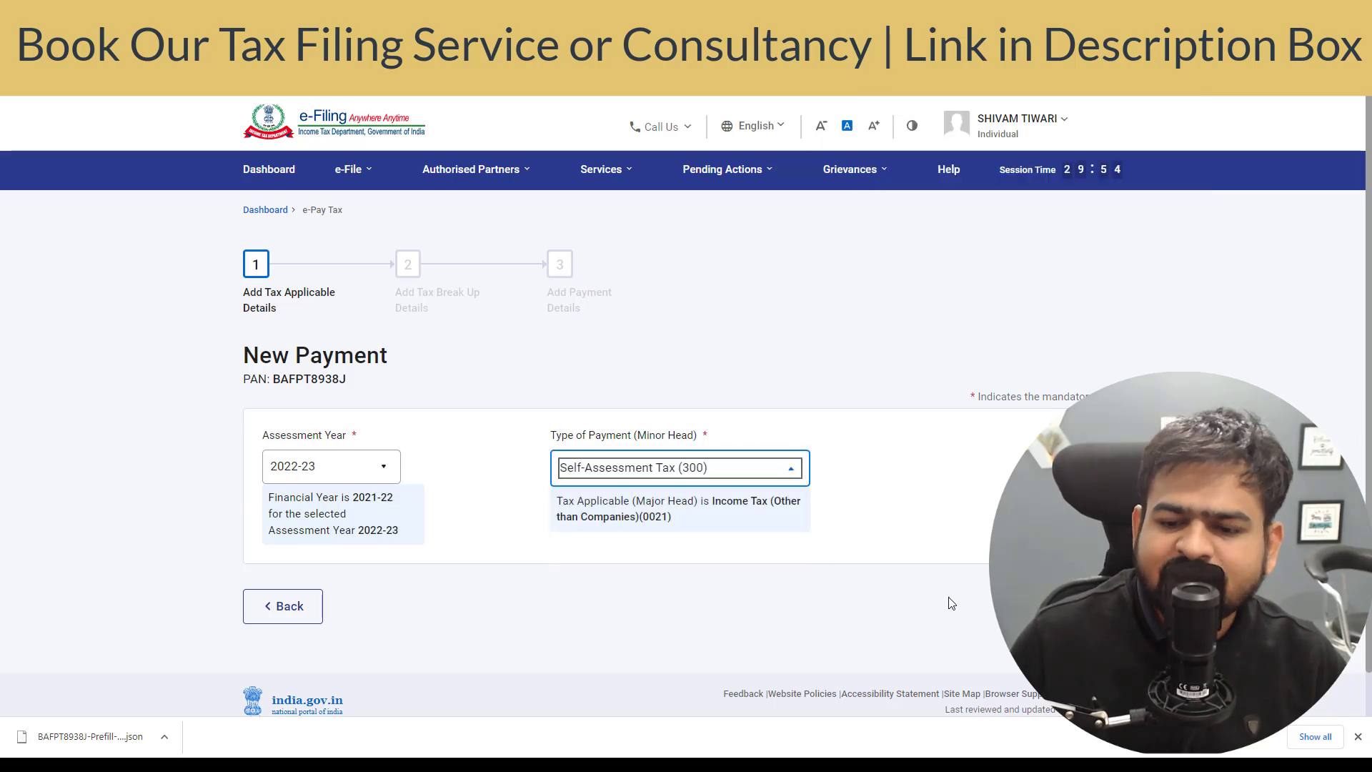
click(1072, 606)
- Enter the break-up amount under Others, then select BSR code 0180005 on the challan receipt
scroll(836, 521, down, 4)
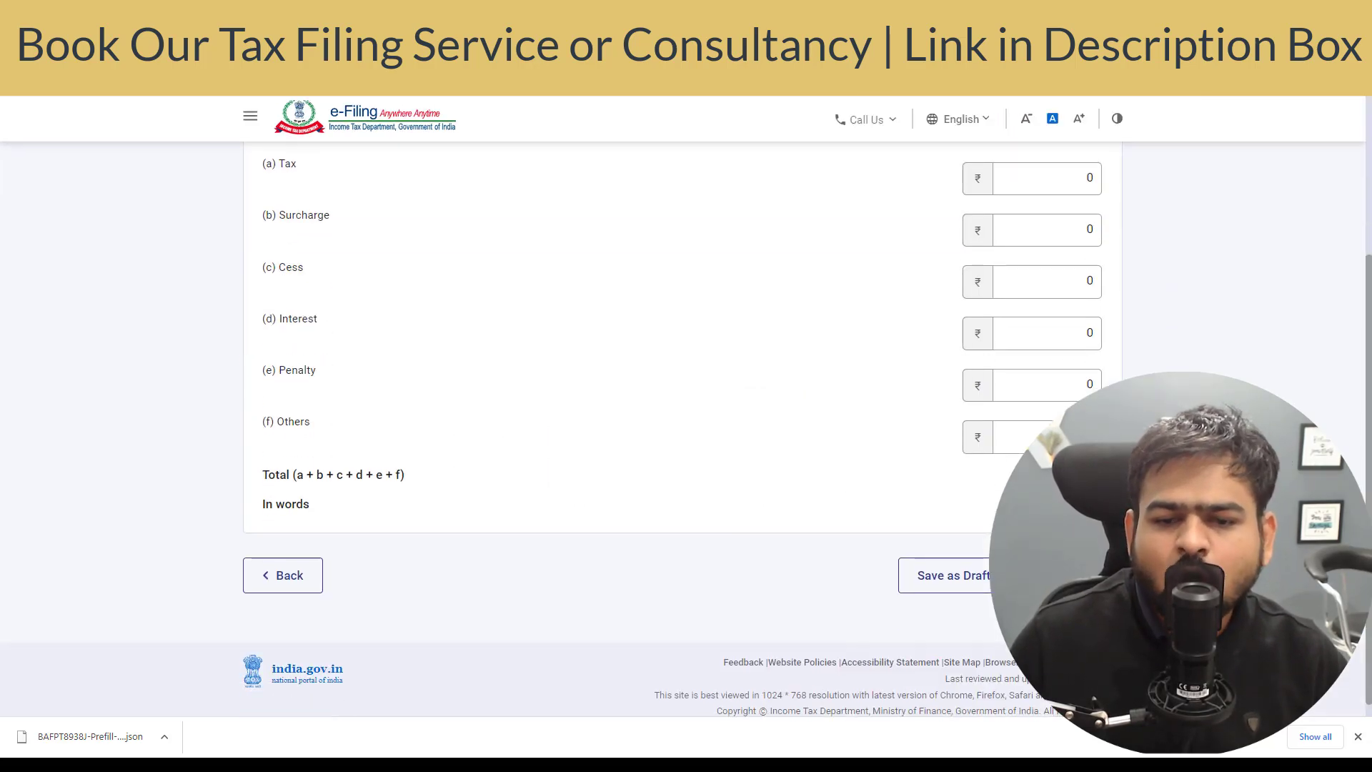
click(1060, 437)
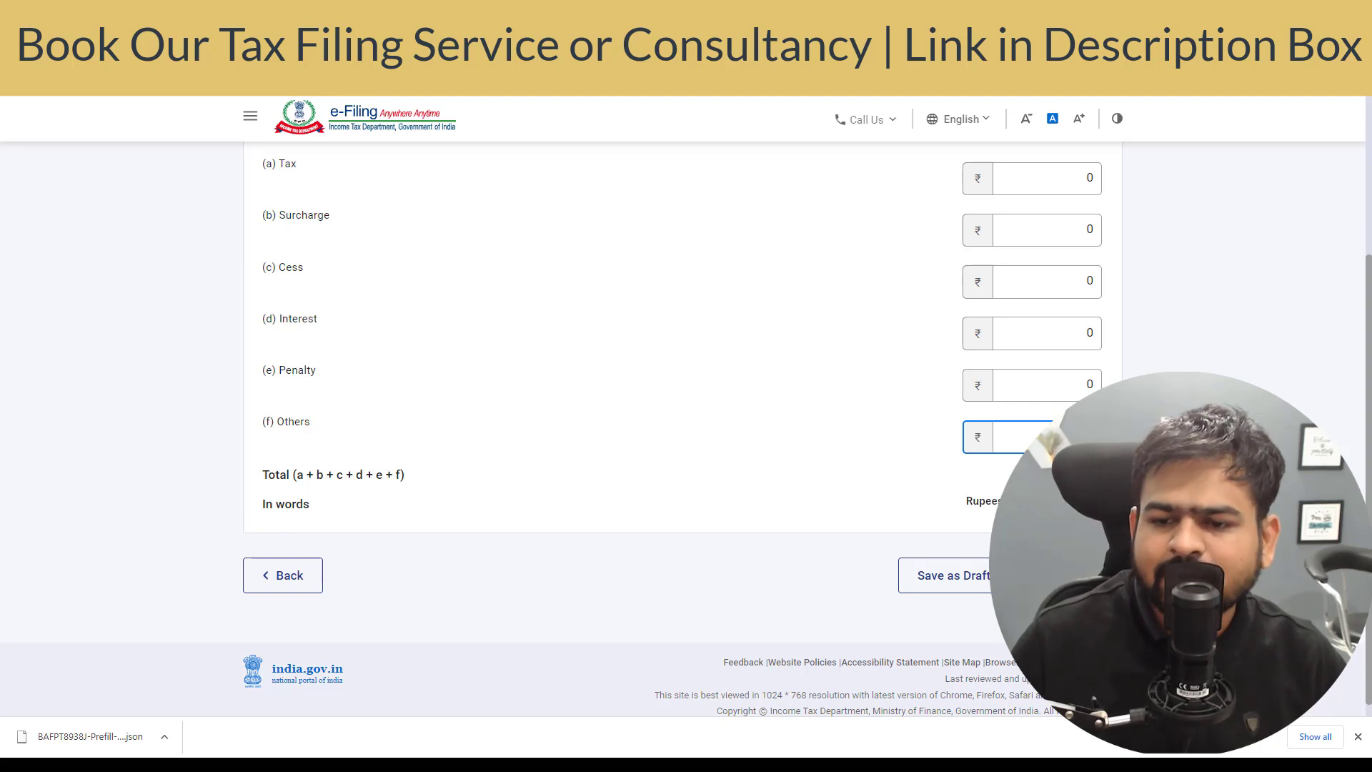
scroll(686, 428, up, 4)
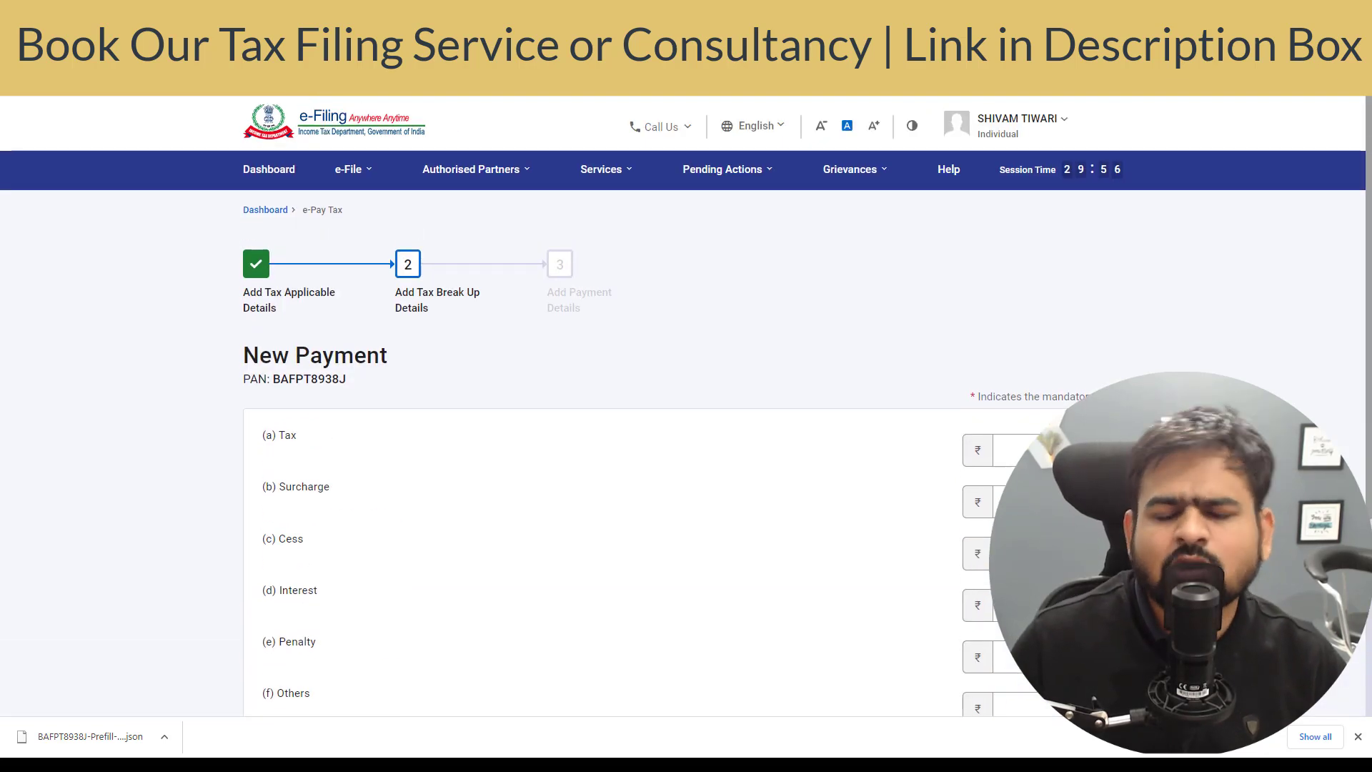
scroll(686, 429, down, 4)
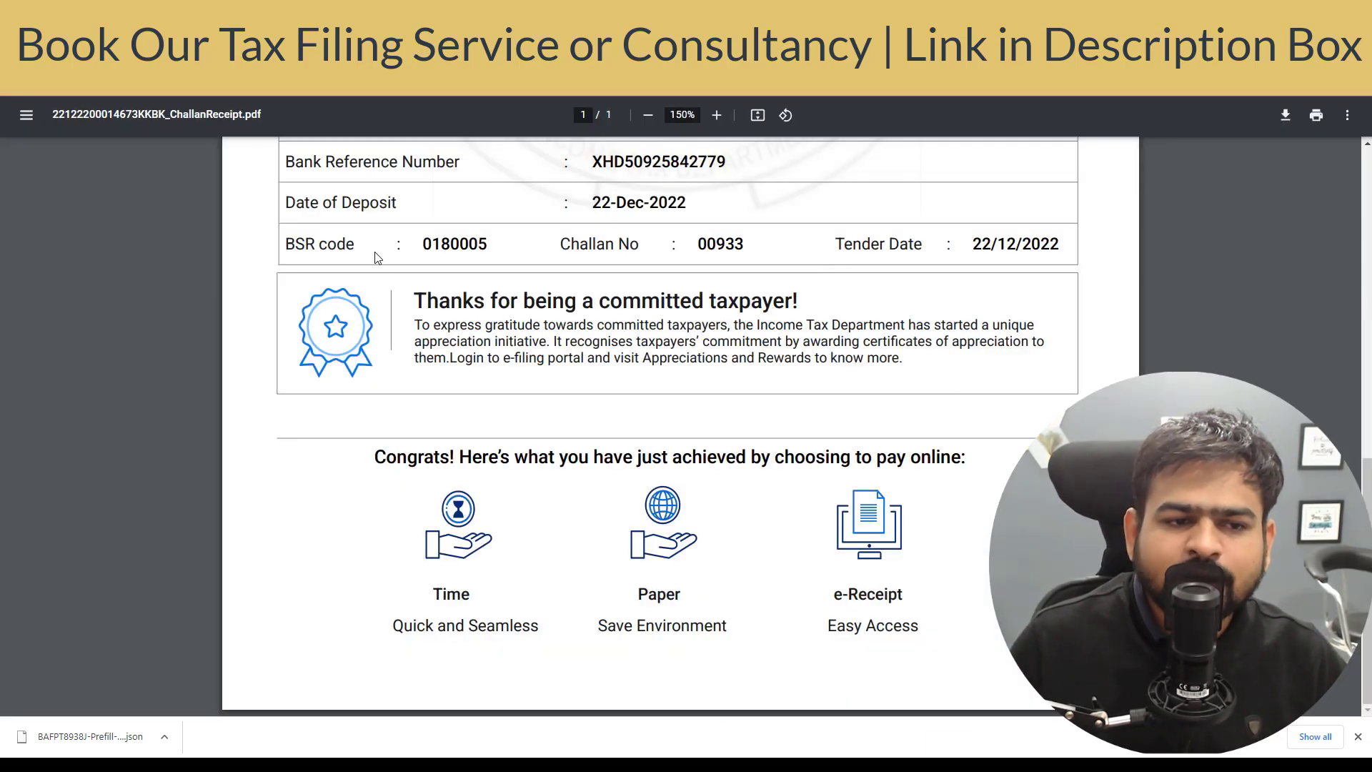
drag(320, 245, 1020, 255)
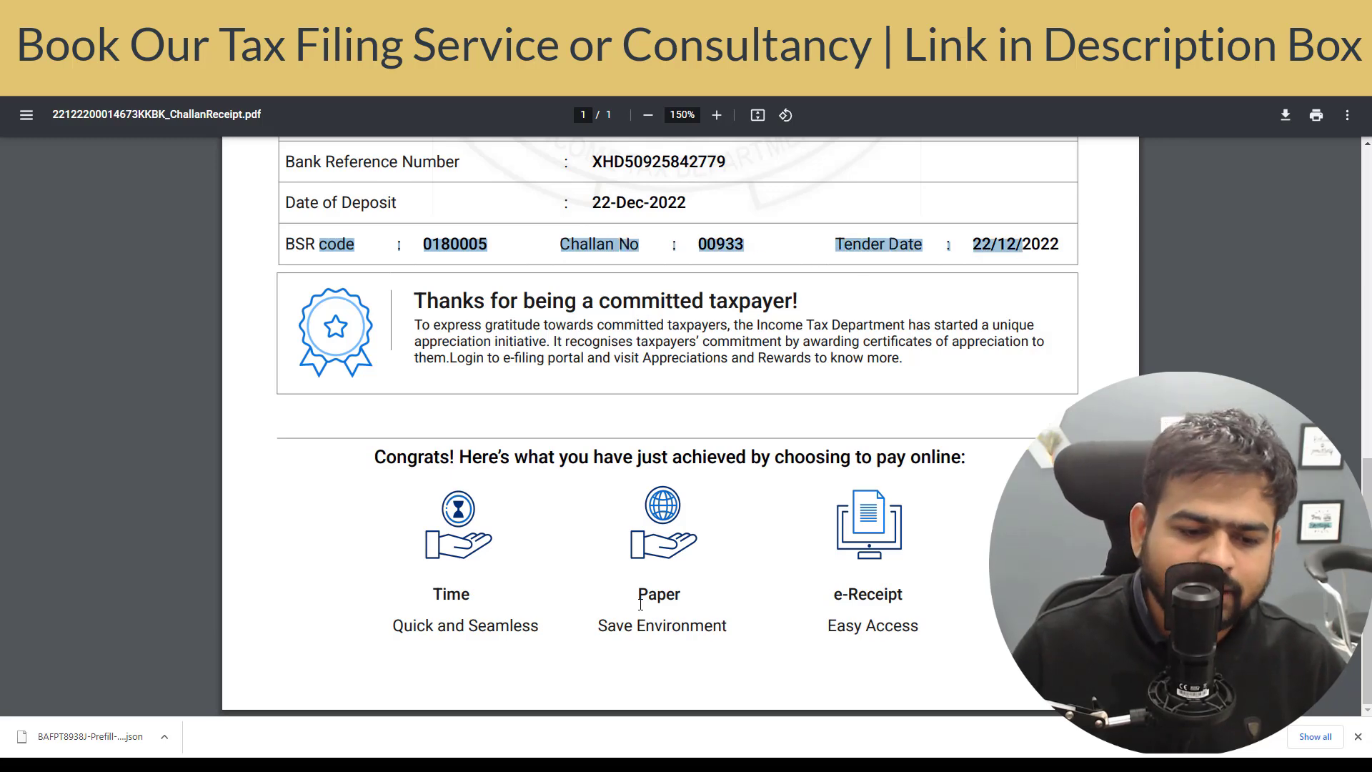
key(alt+Tab)
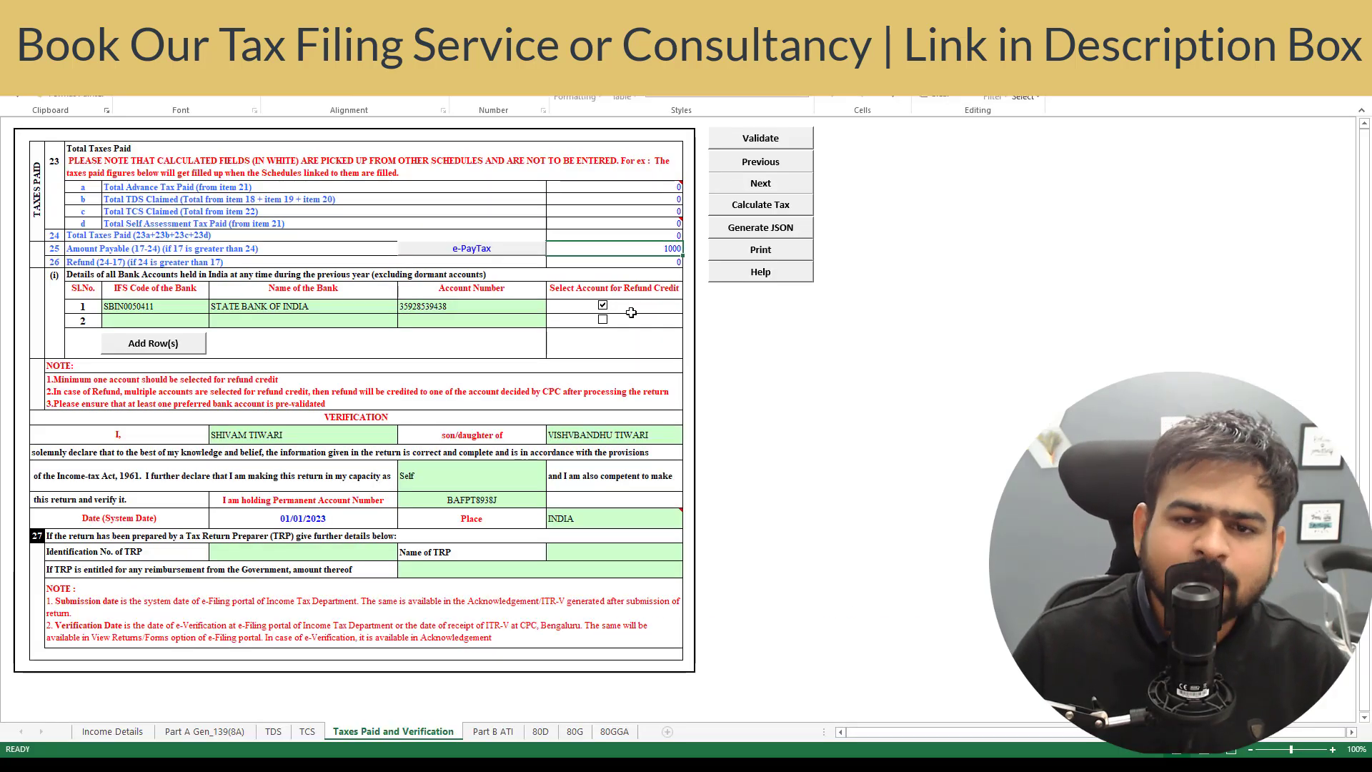
click(494, 733)
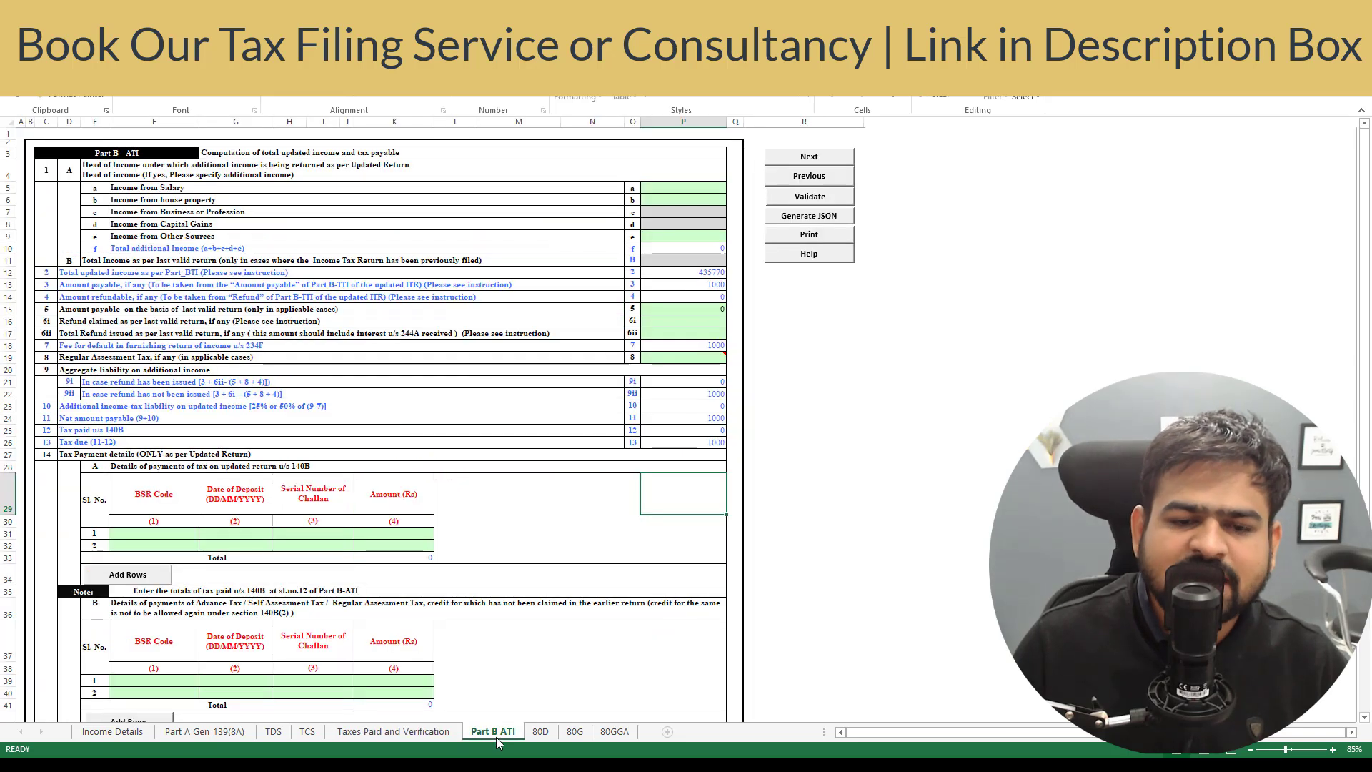
scroll(645, 501, down, 1)
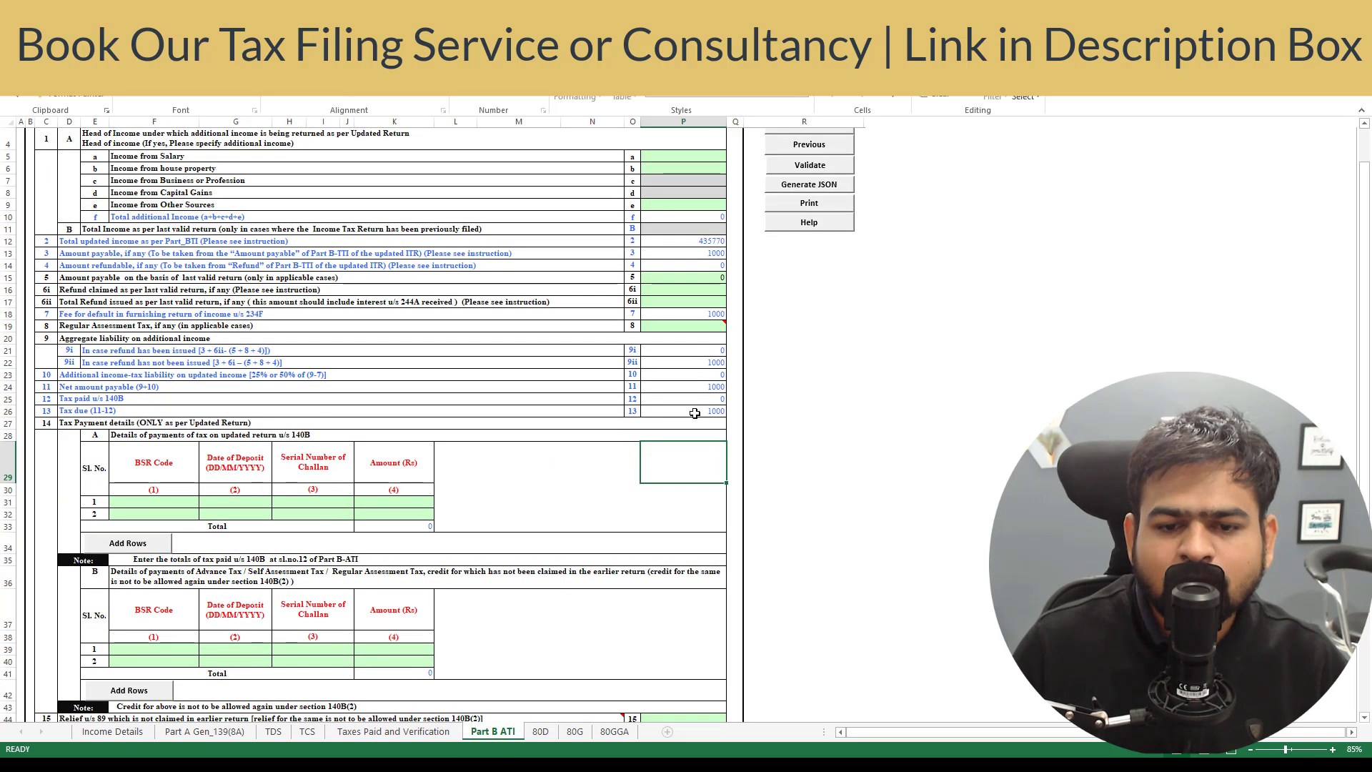
click(695, 412)
key(Left)
key(Left)
key(Left)
key(Right)
key(Right)
key(Right)
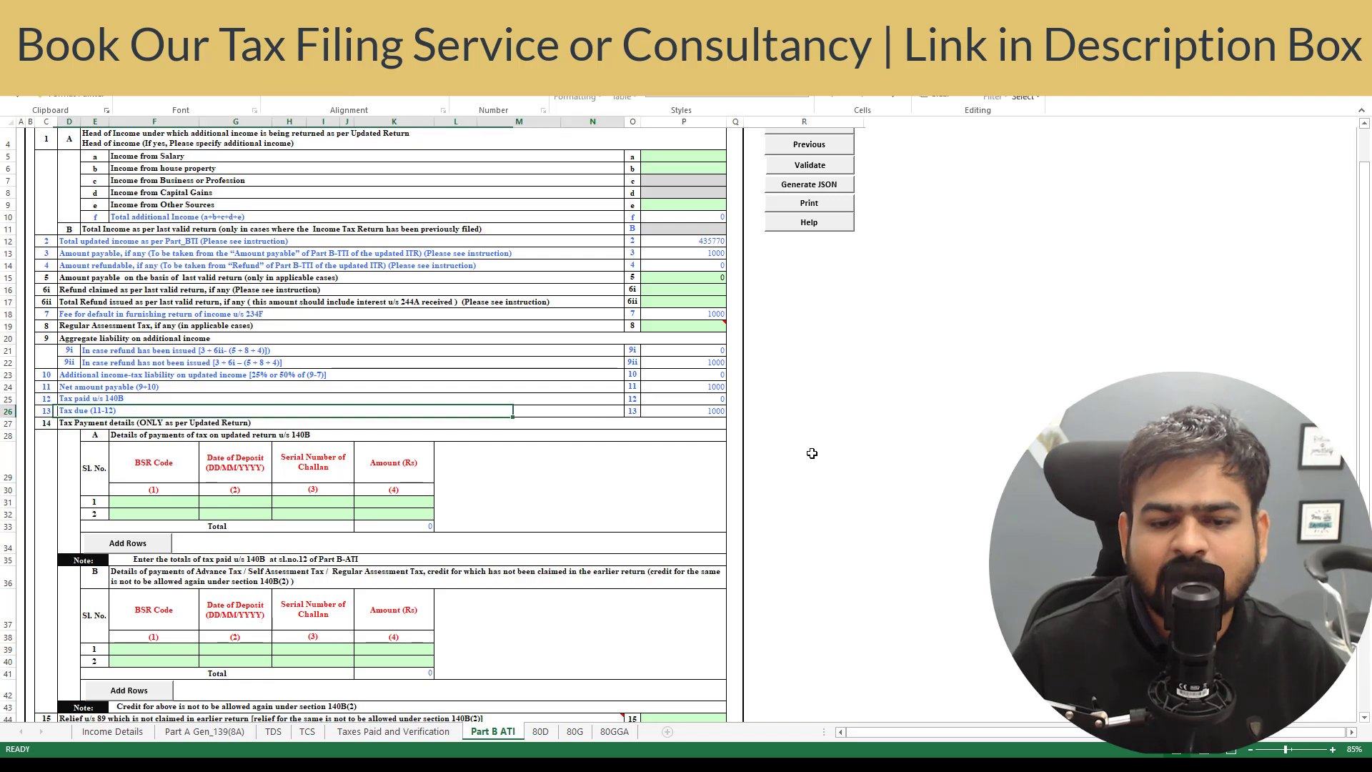
key(Down)
key(Down)
key(Down)
key(Down)
key(Left)
key(Left)
key(Left)
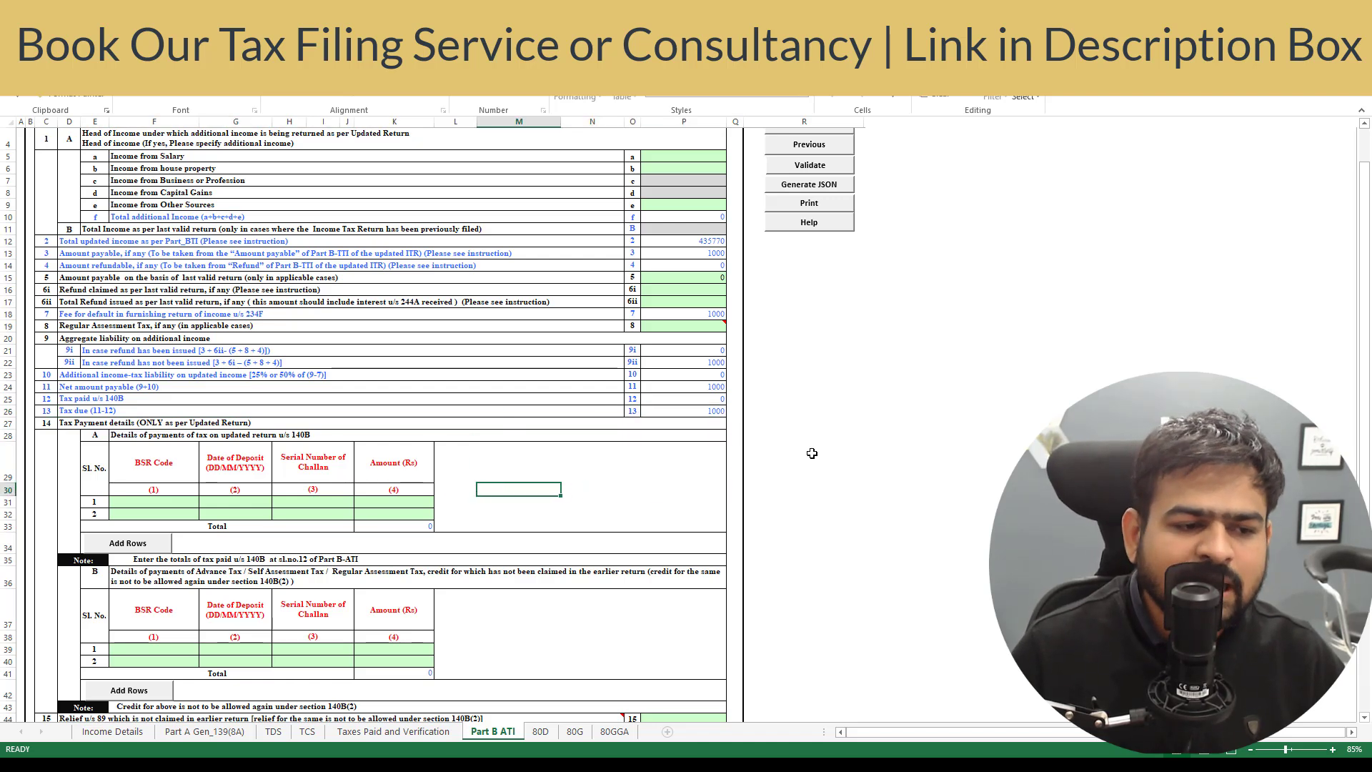
key(Left)
key(Left)
key(Down)
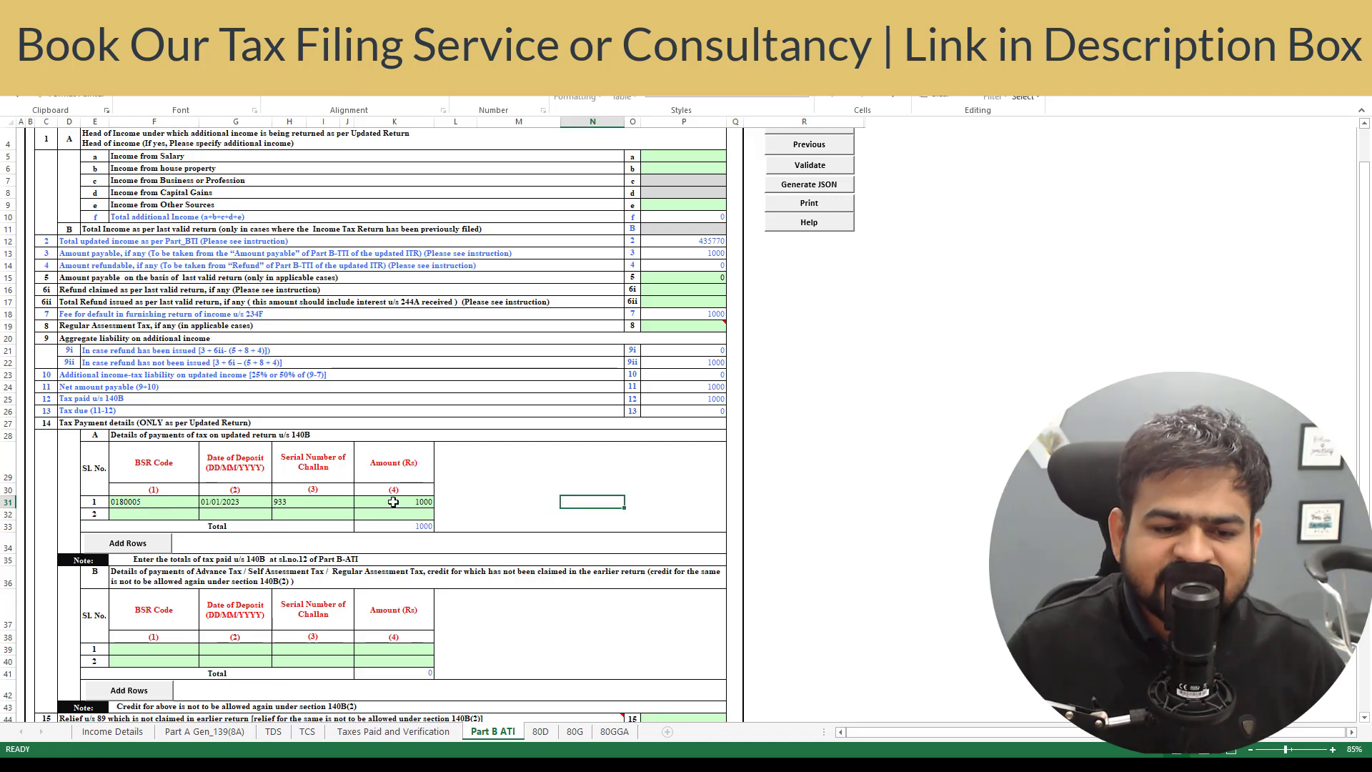
click(393, 502)
- Verify tax paid u/s 140B shows 1000 and tax due is now 0
click(715, 398)
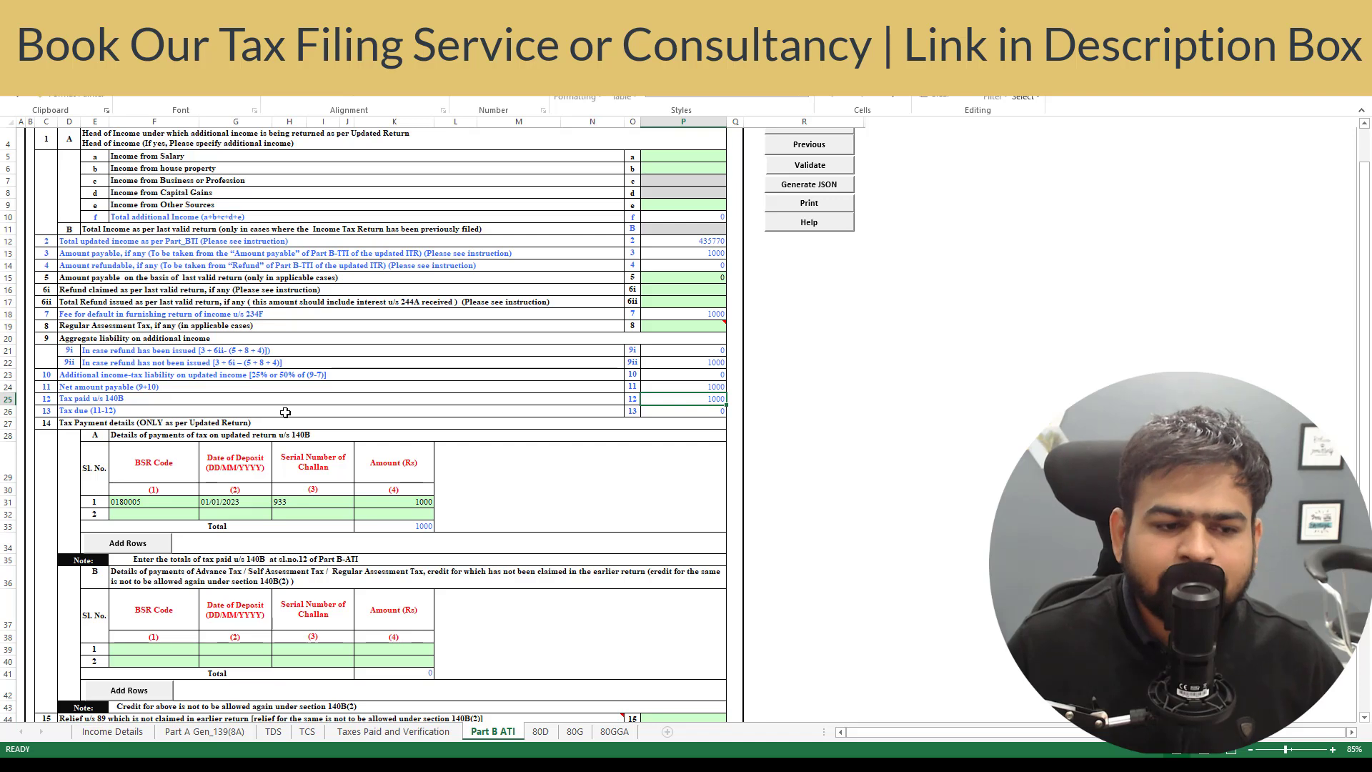
click(256, 398)
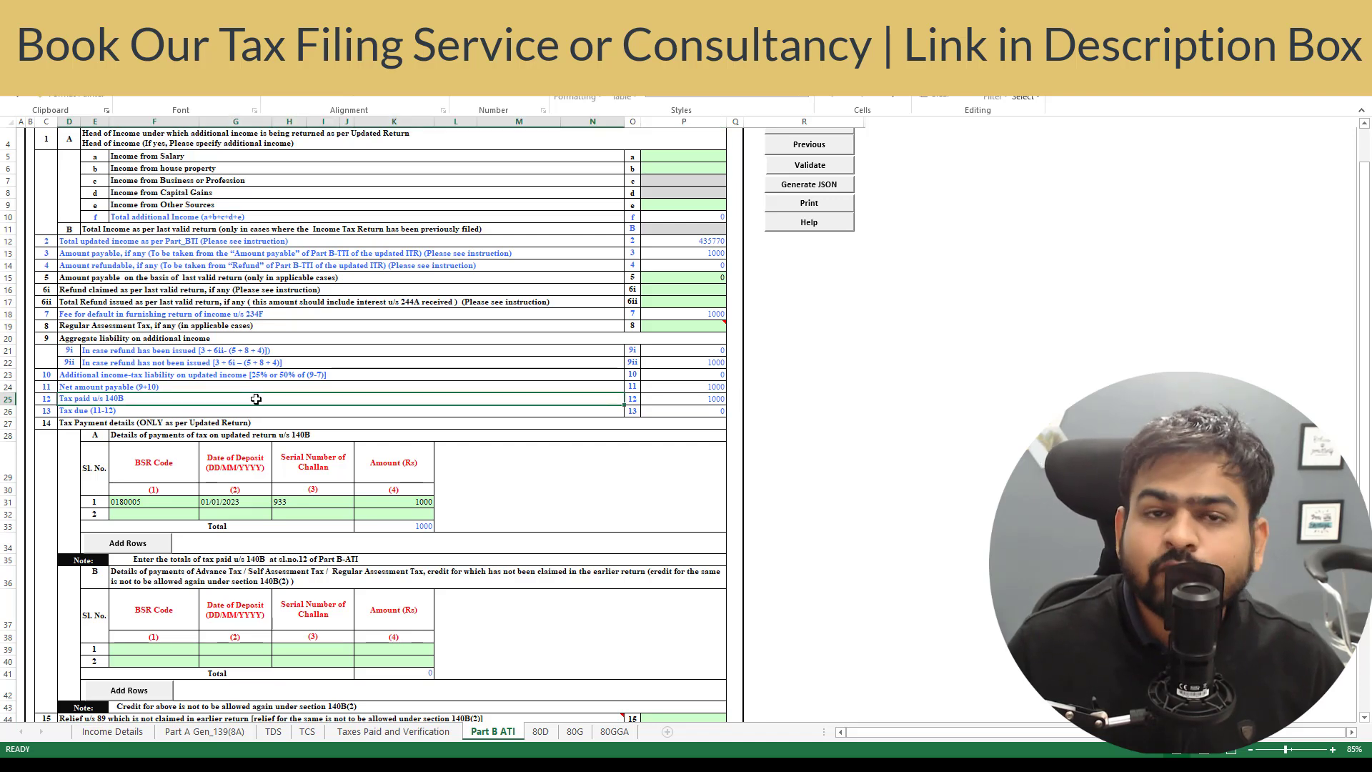
click(683, 407)
click(704, 397)
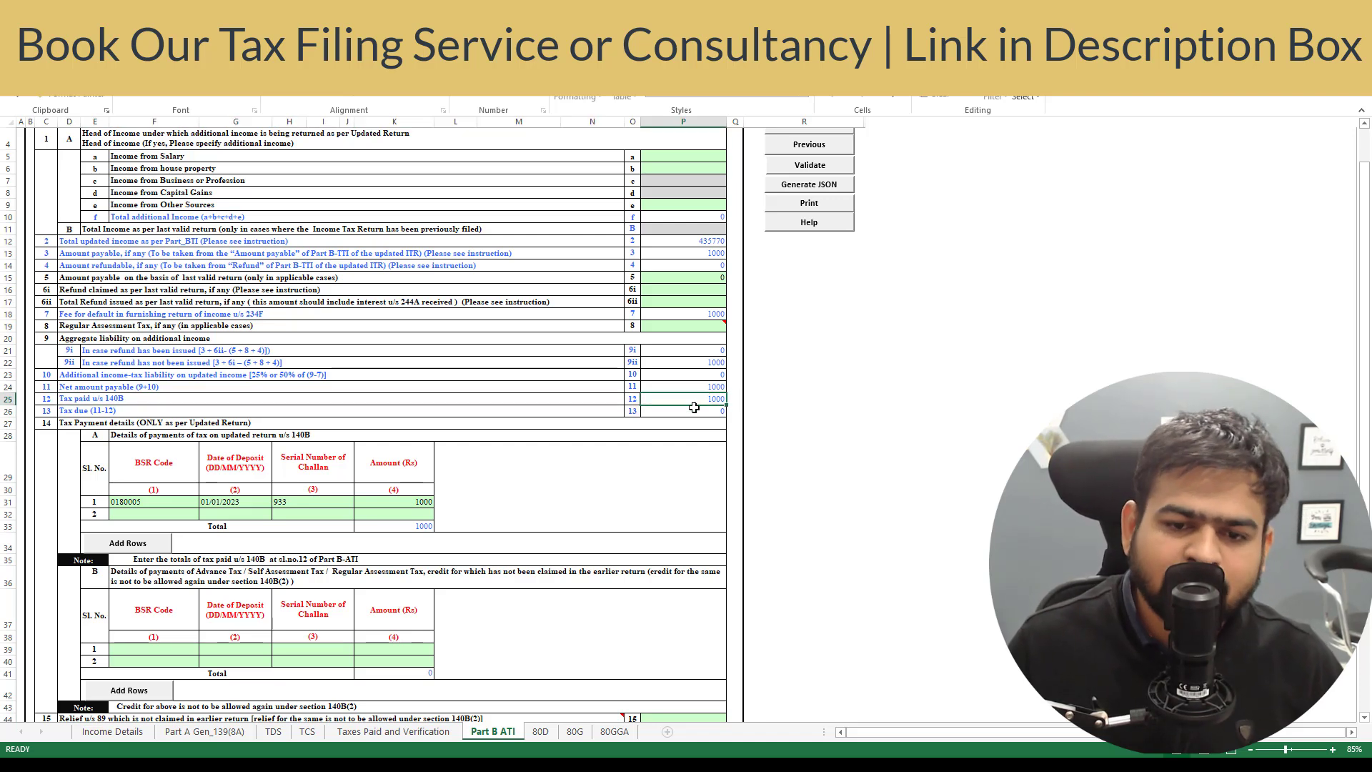
click(696, 408)
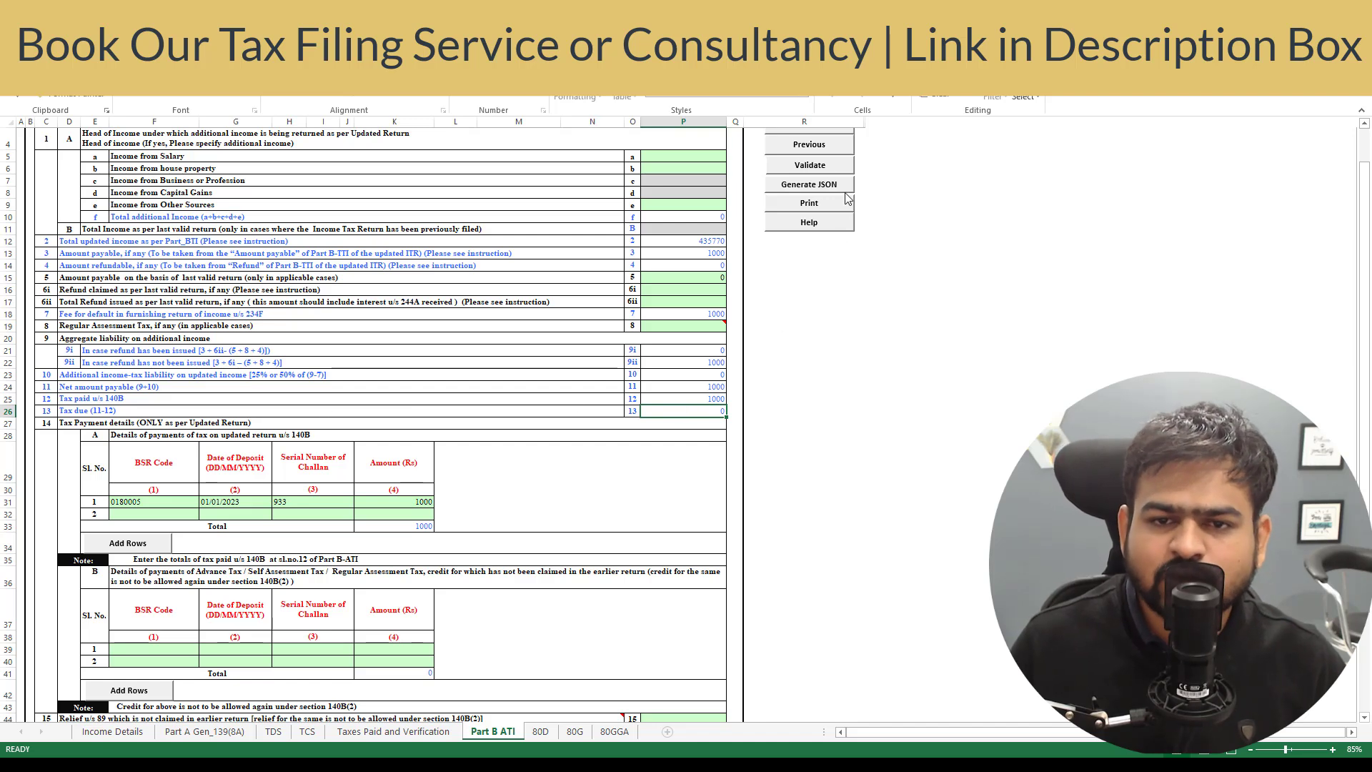
- Validate Part B ATI, generate the return JSON, and acknowledge the confirmation messages to reach the SUMMARY sheet
click(812, 170)
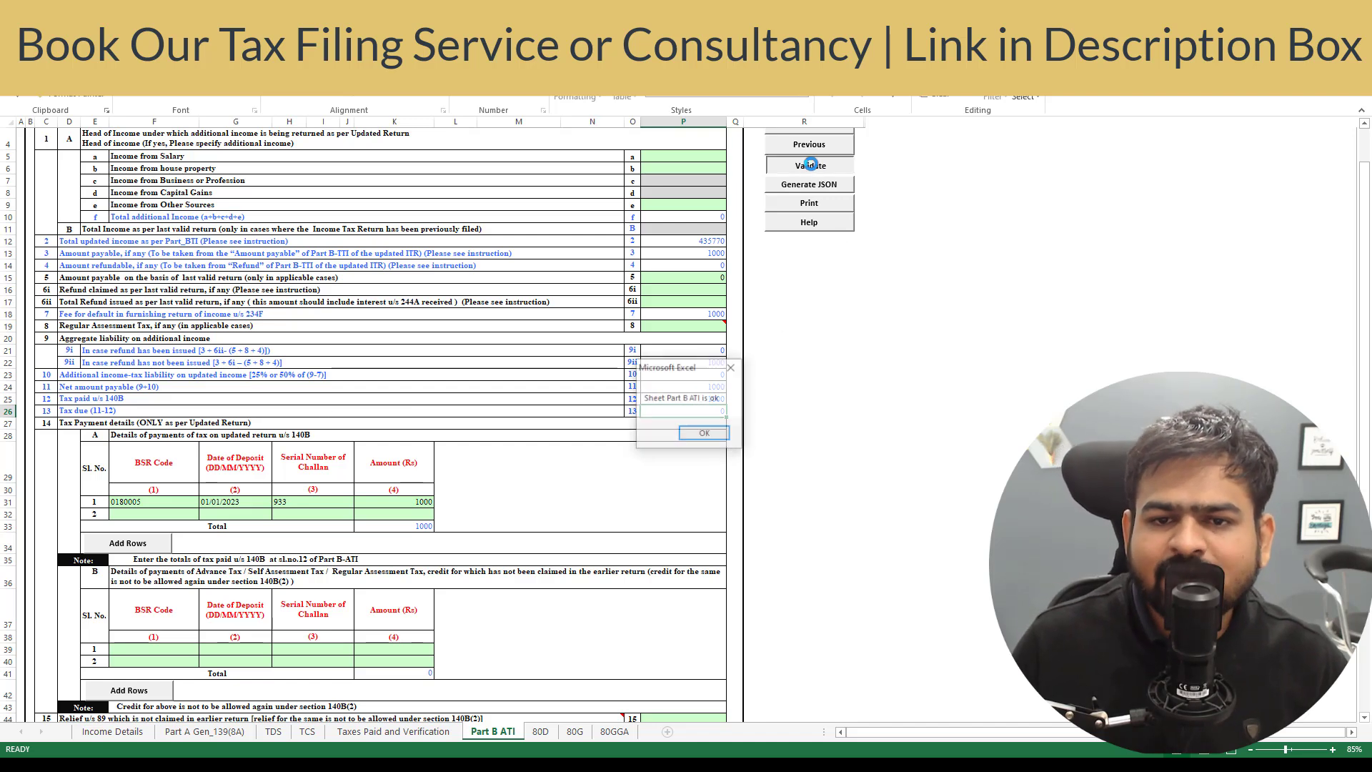
click(693, 436)
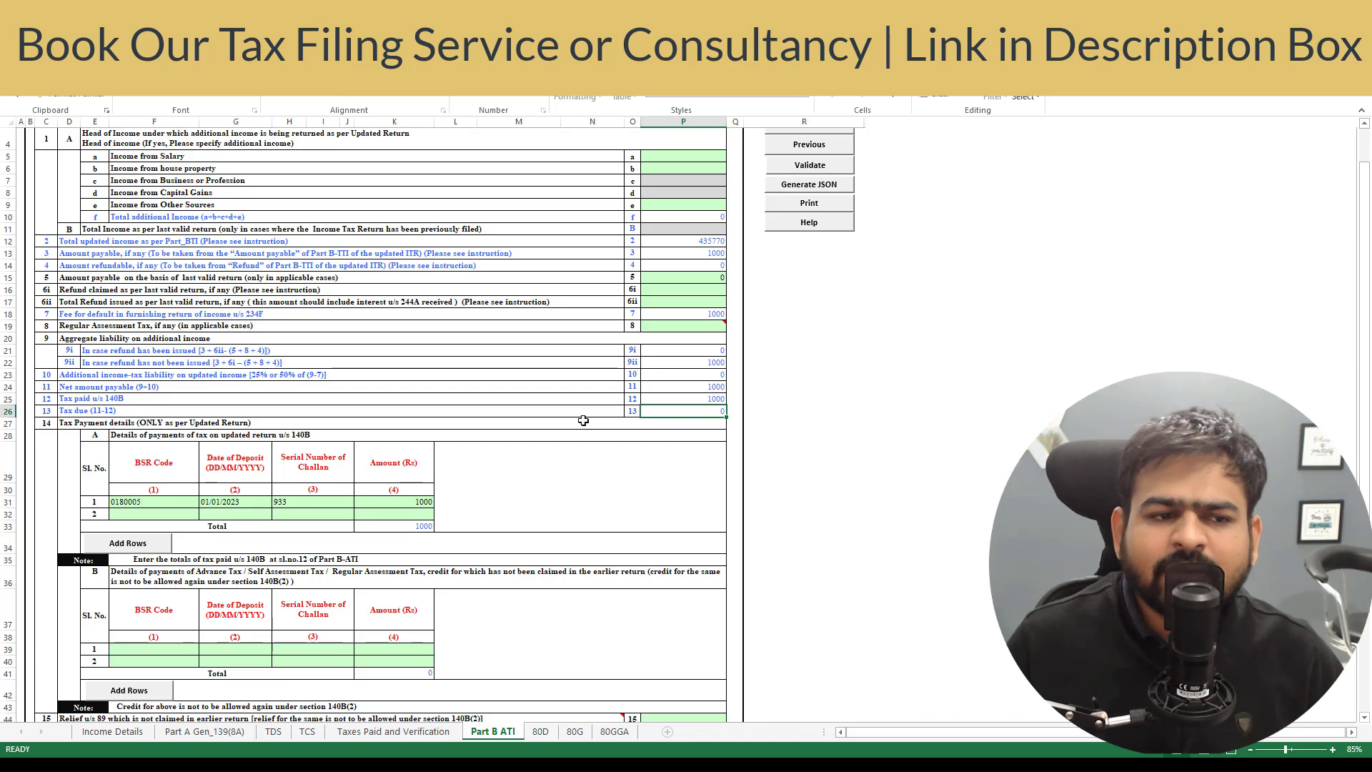
click(800, 188)
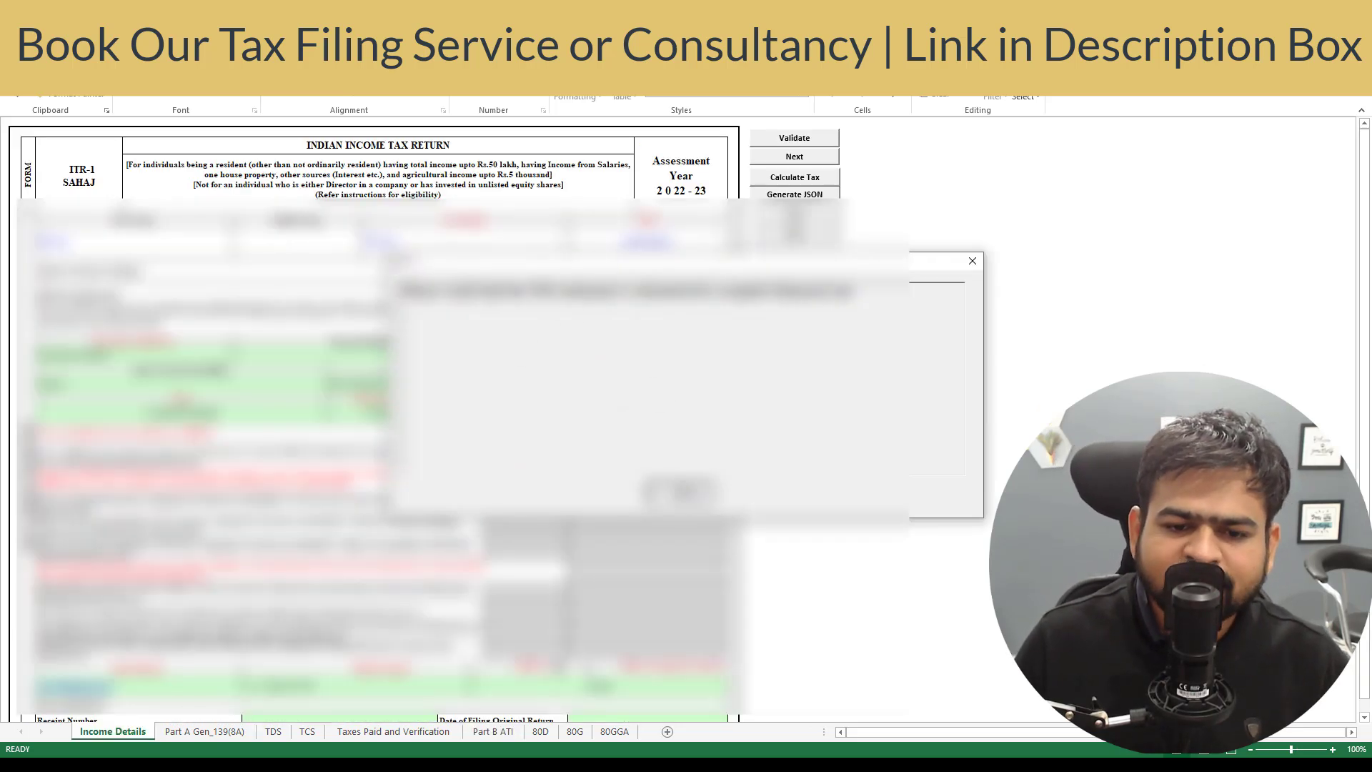
click(693, 495)
click(693, 495)
click(685, 494)
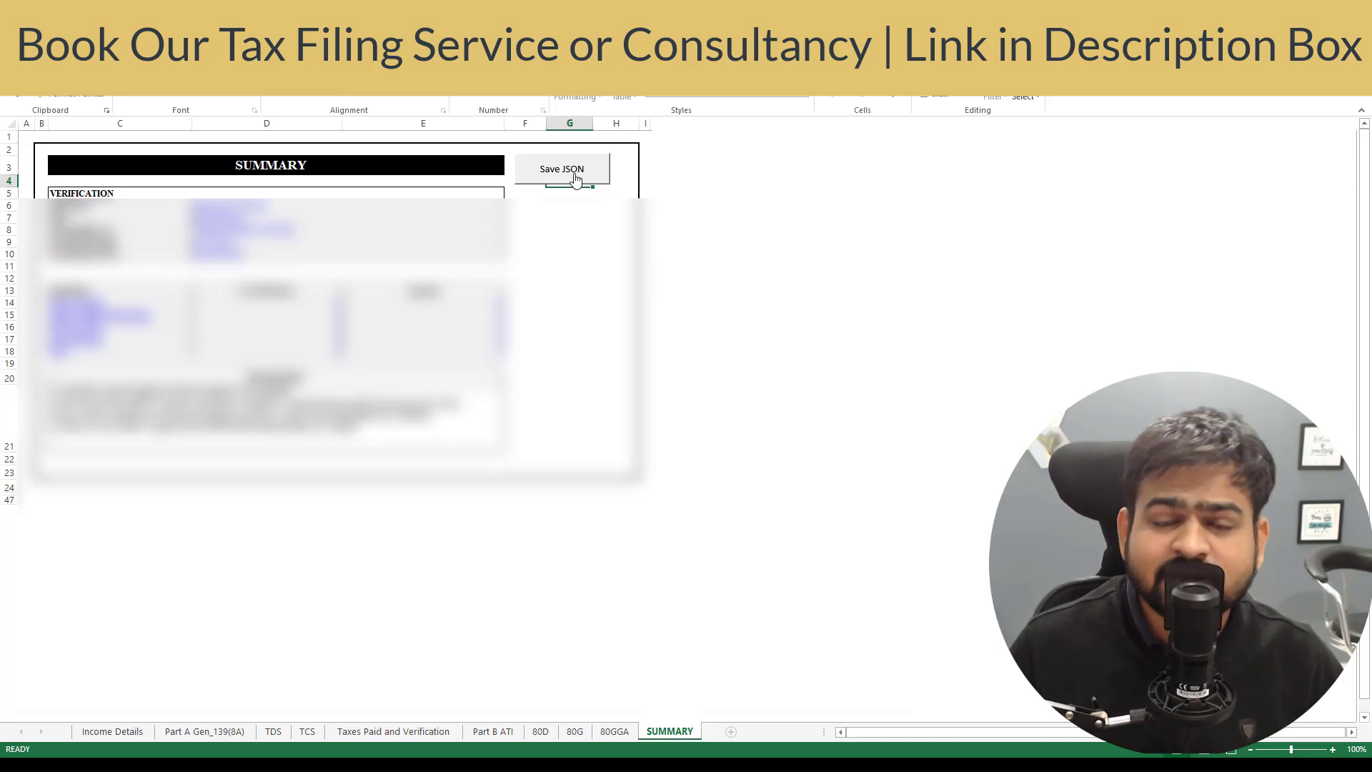
right_click(292, 289)
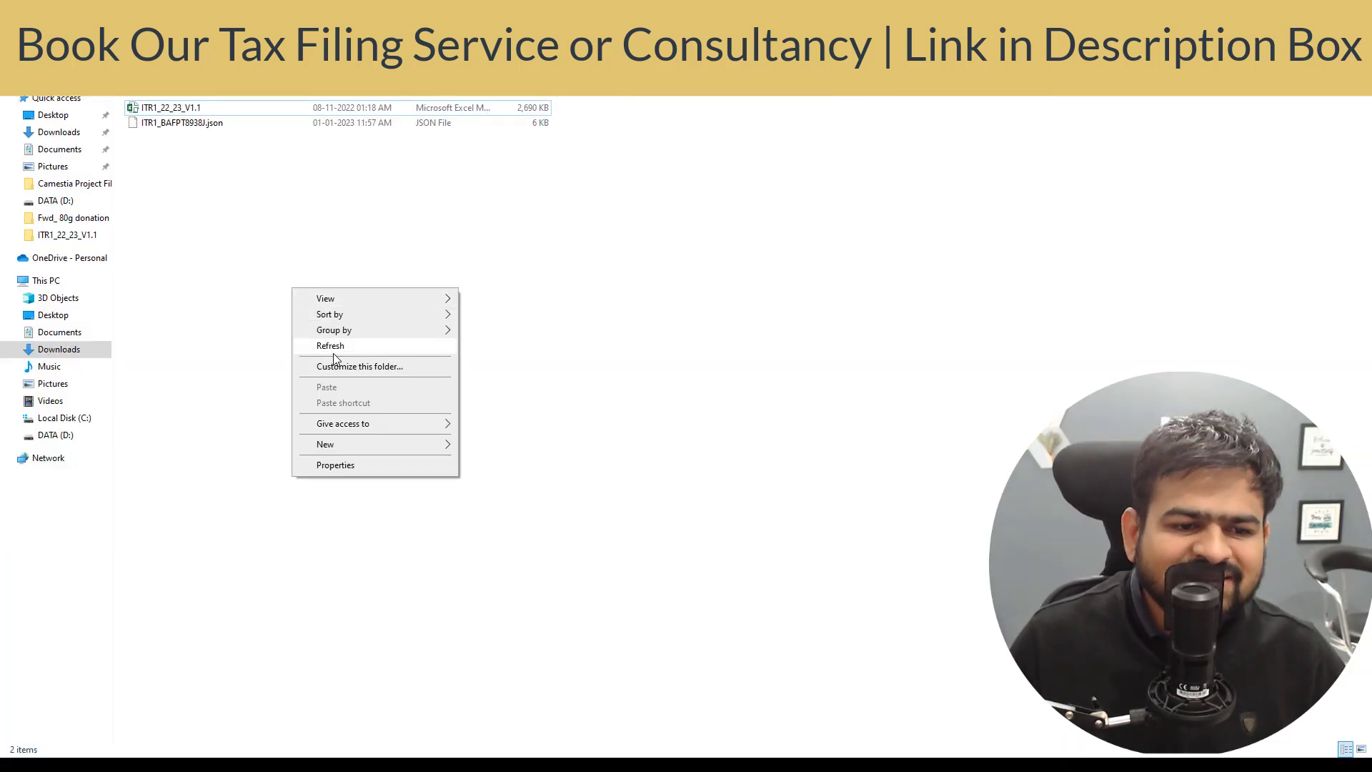
- Select the generated 6 KB JSON return file beside the ITR1_22_23_V1.1 workbook
click(211, 190)
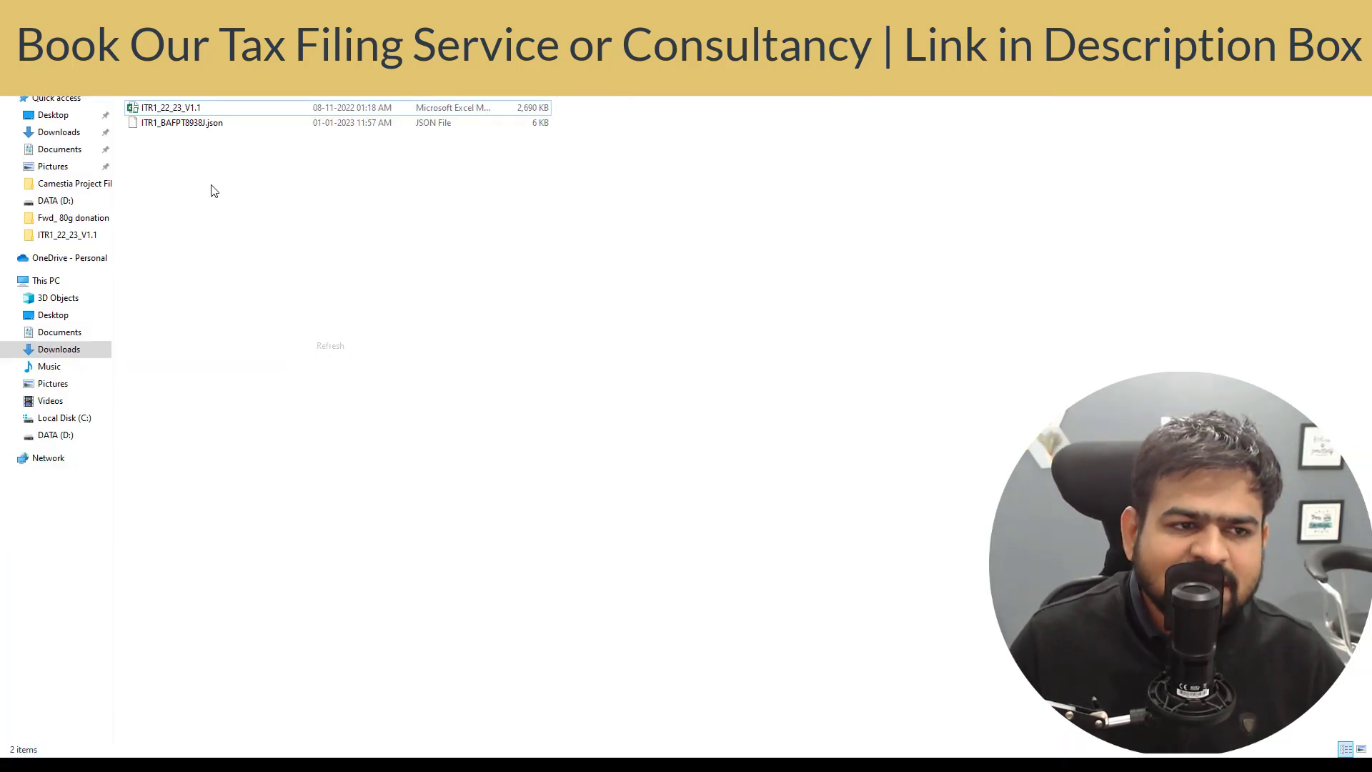
click(160, 126)
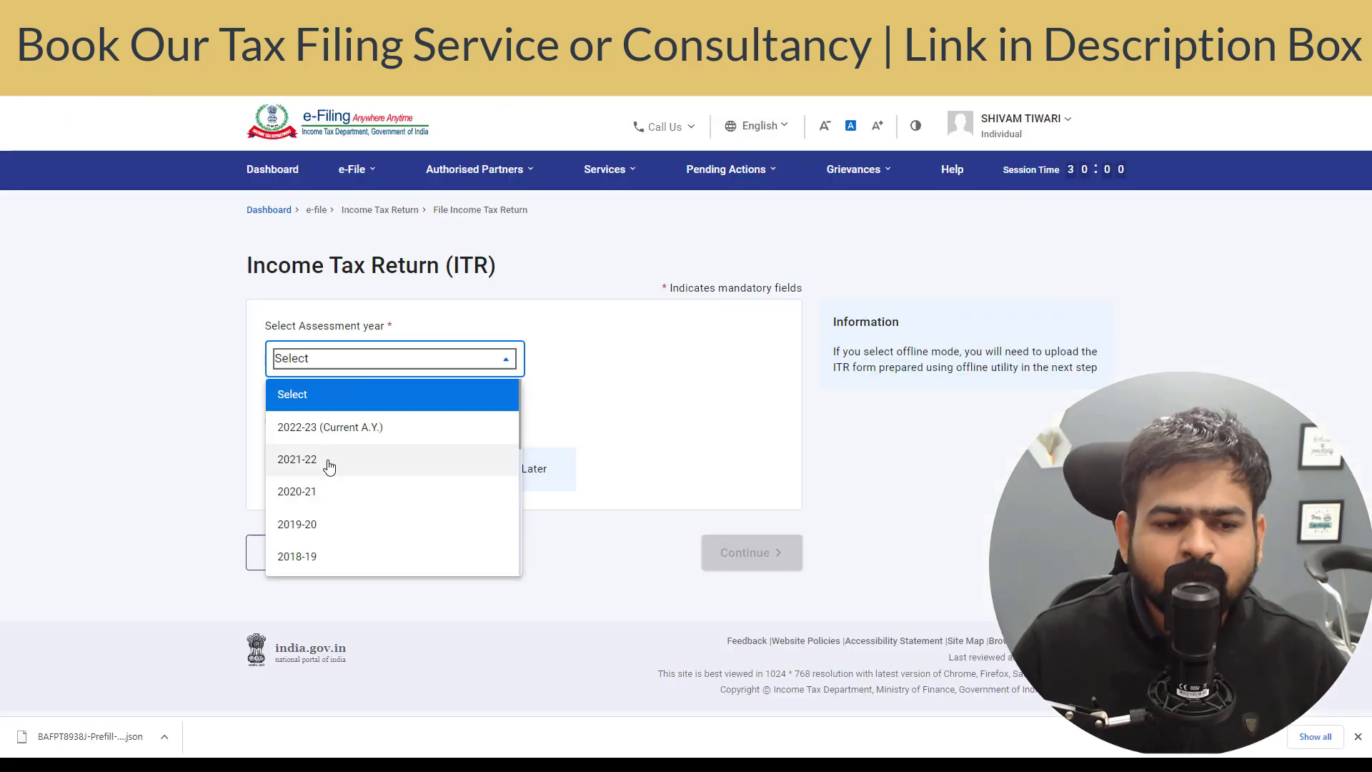
- Choose AY 2022-23, 139(8A) updated return, not audited, ITR-1, then attach the generated JSON
click(331, 428)
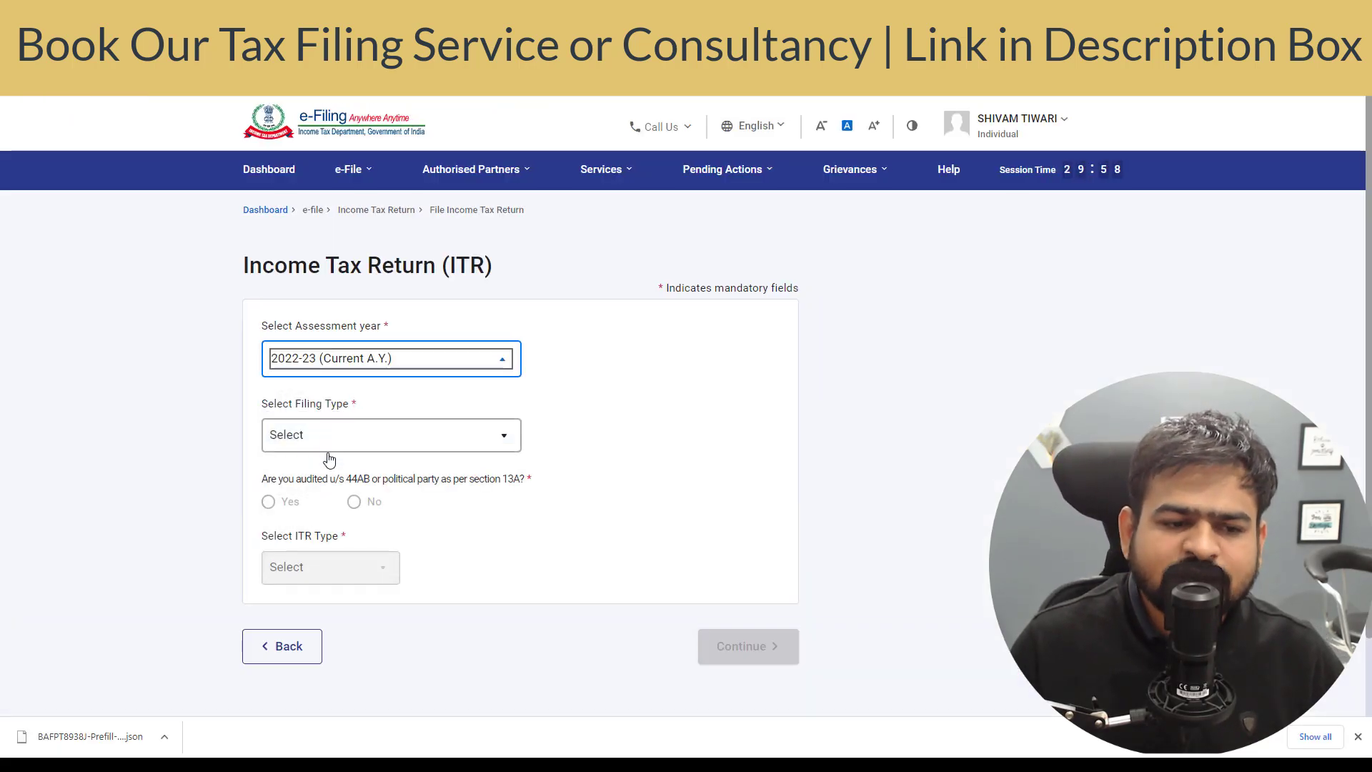
click(371, 435)
click(361, 569)
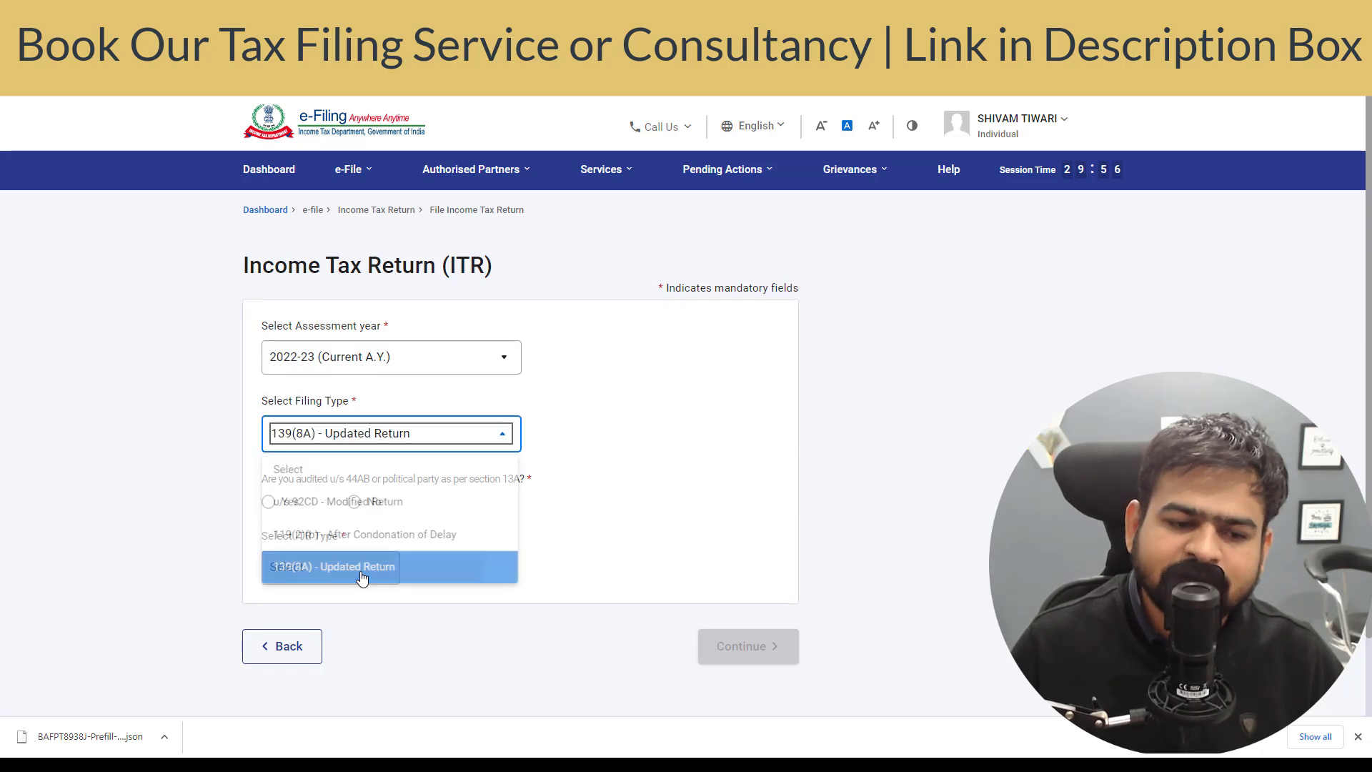
click(353, 501)
scroll(474, 545, down, 1)
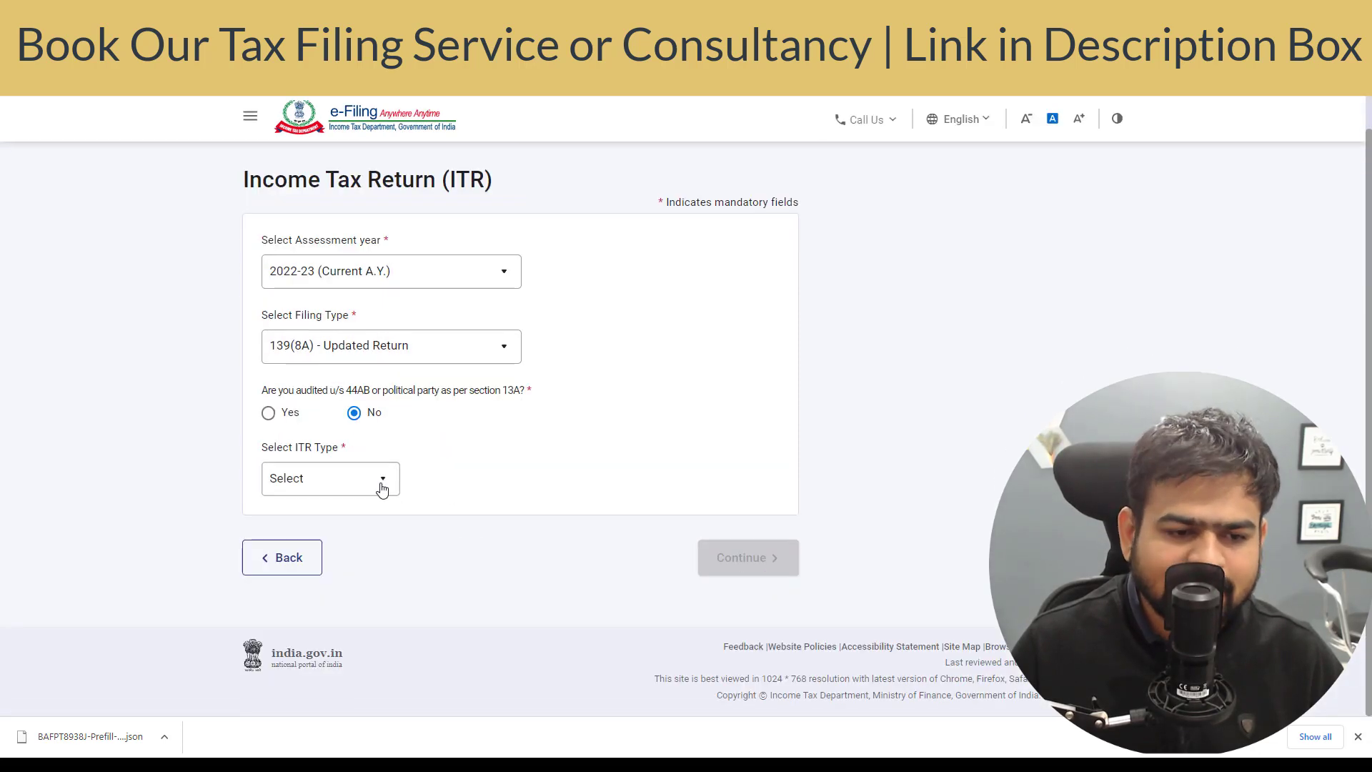
click(382, 485)
click(319, 546)
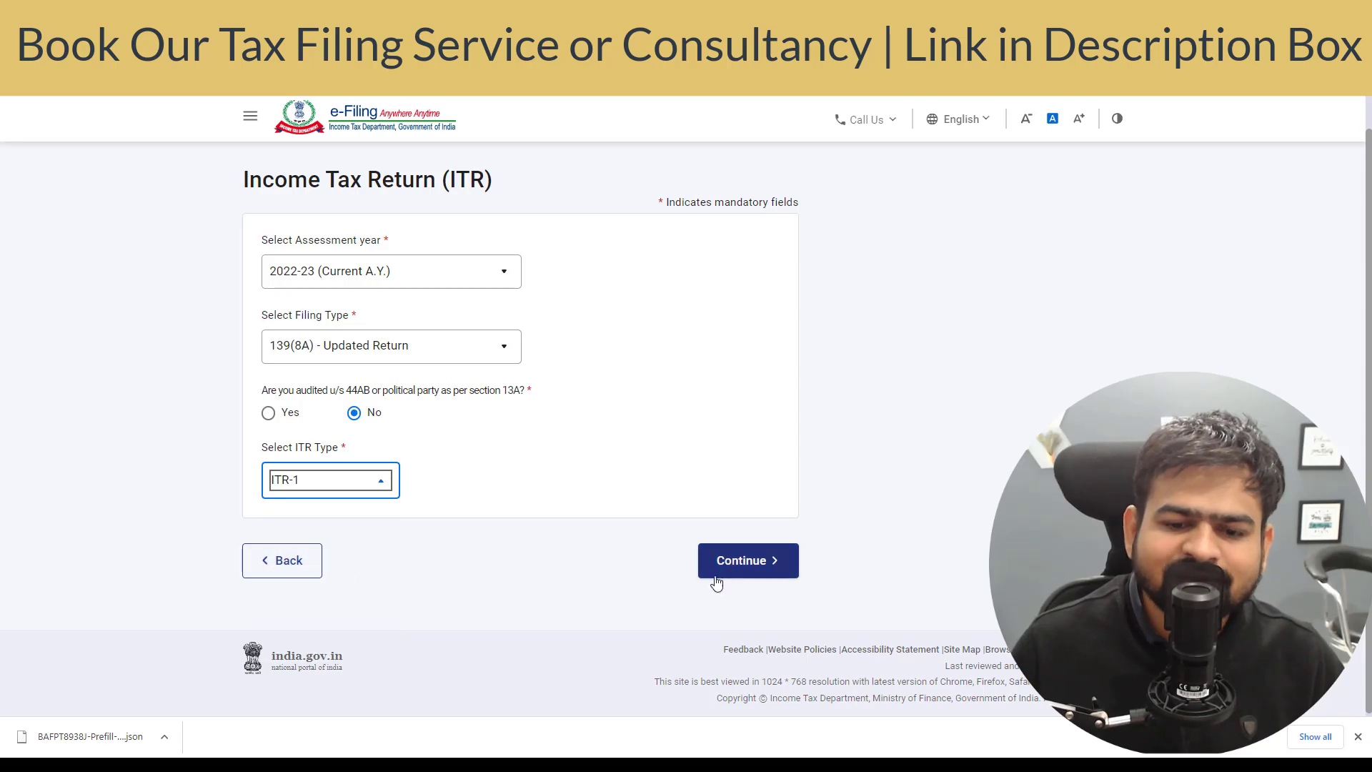
click(734, 564)
click(339, 395)
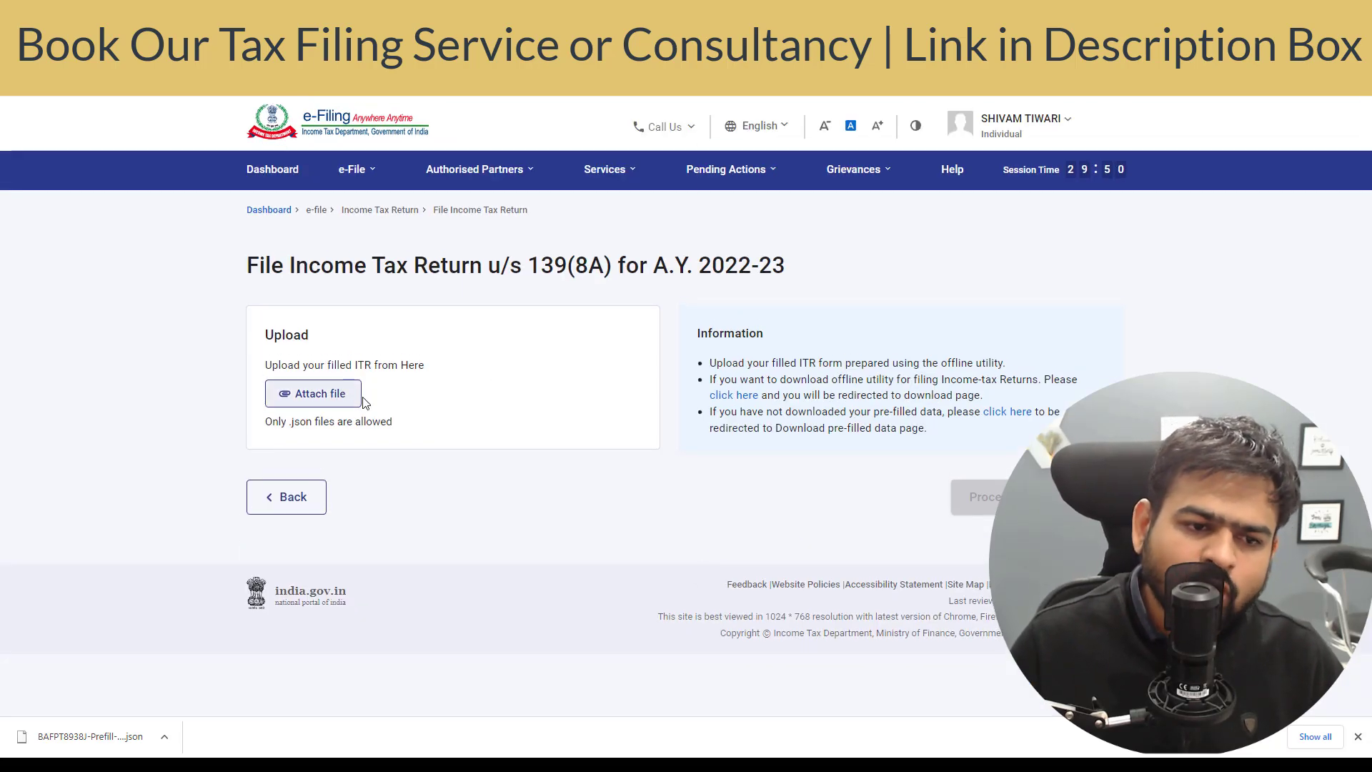
click(900, 258)
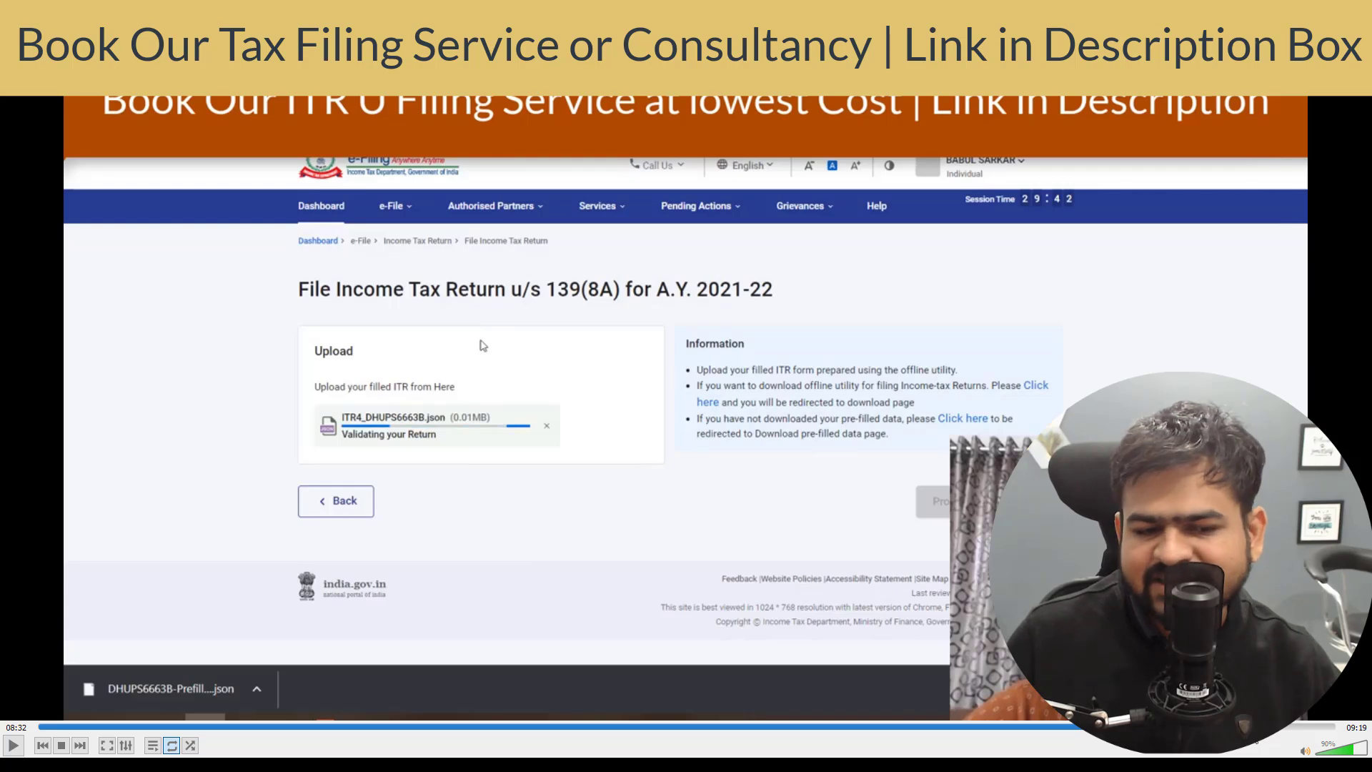
- Resume the clip showing the uploaded return file being validated
key(space)
scroll(696, 606, down, 12)
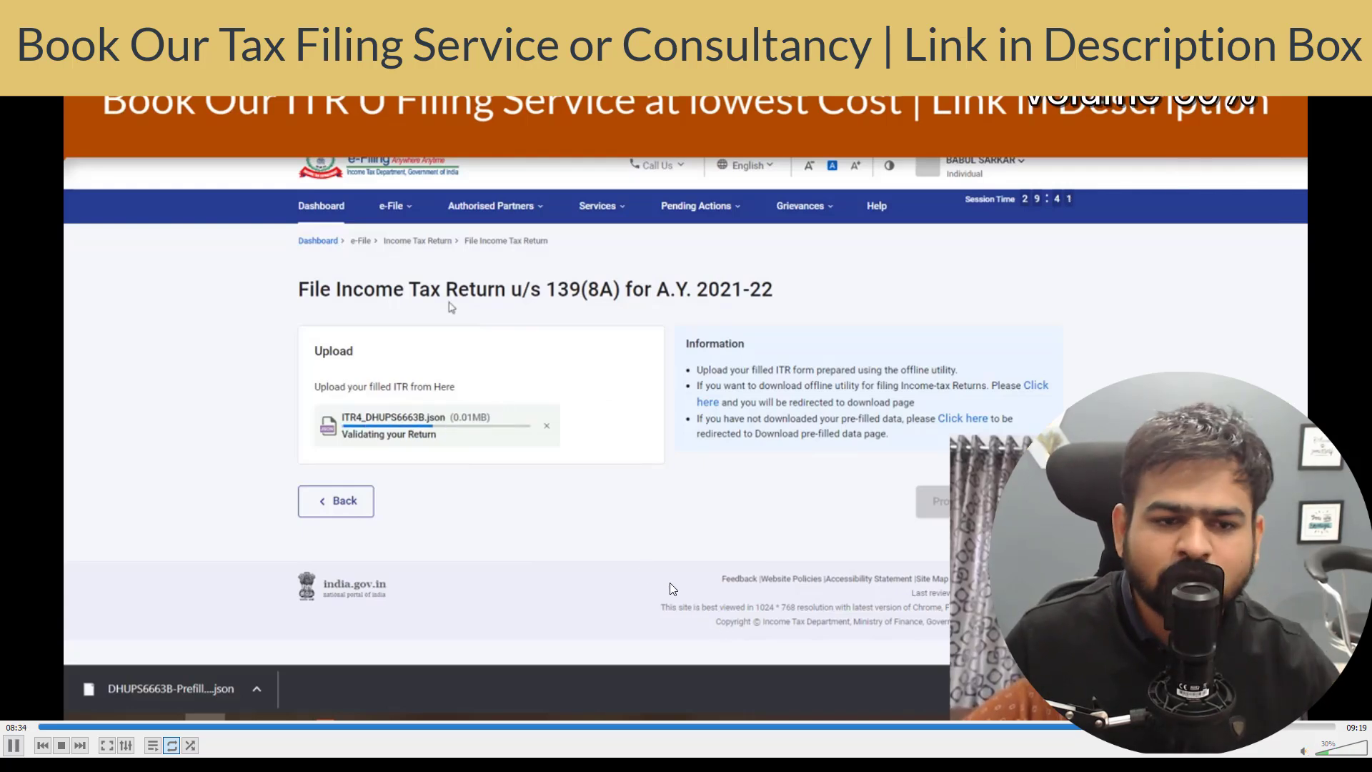